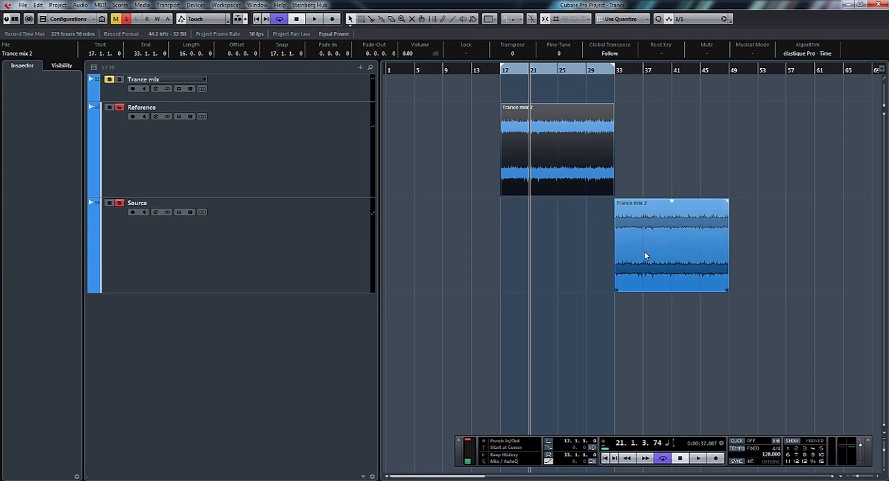
# - Set the loop range to the Source track's clip and colour that clip red
pyautogui.click(674, 256)
pyautogui.press('p')
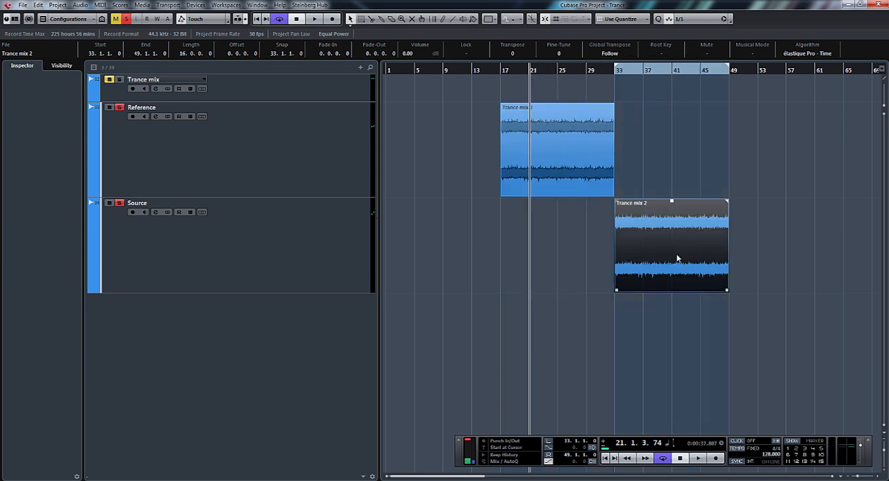
pyautogui.click(507, 19)
pyautogui.click(500, 43)
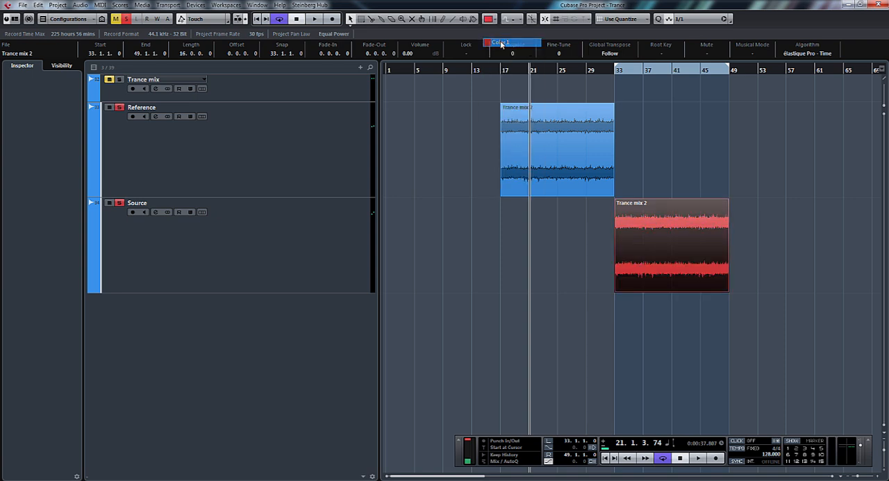
pyautogui.click(641, 120)
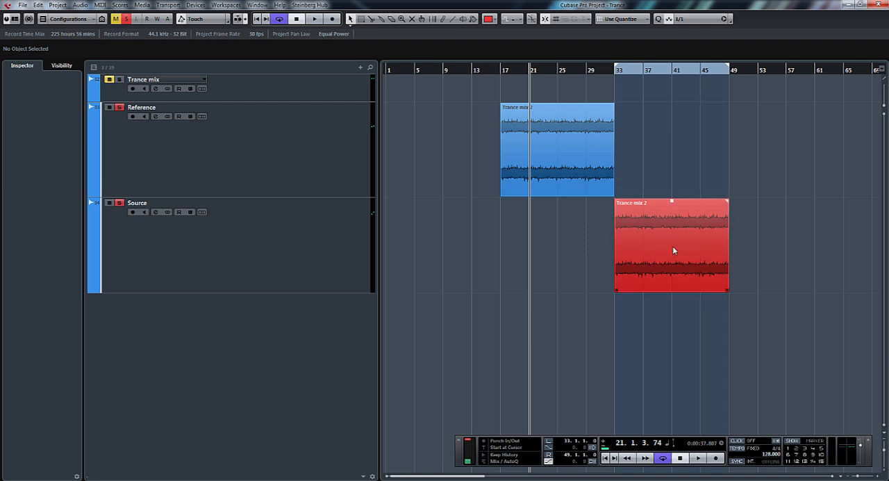
# - Audition the Reference clip from about bar 19 with the loop range set to it, and stop playback
pyautogui.click(518, 70)
pyautogui.press('KP_Subtract')
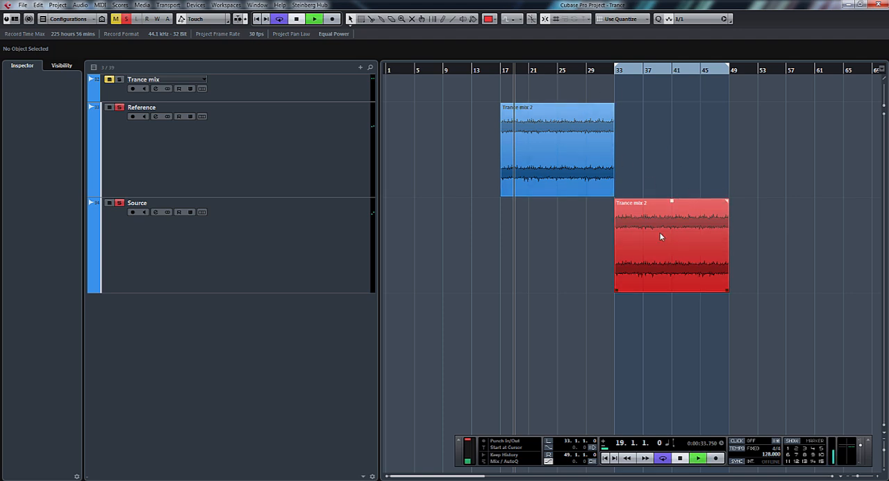
pyautogui.press('space')
pyautogui.click(561, 152)
pyautogui.press('p')
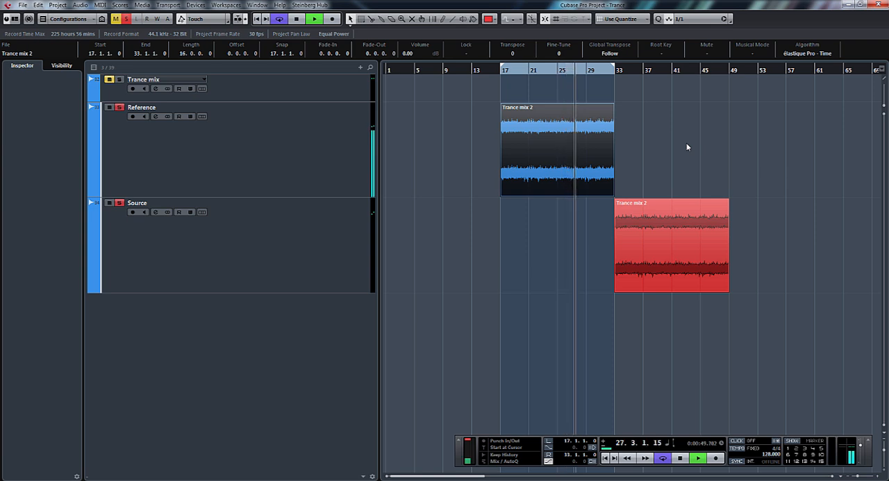
pyautogui.press('space')
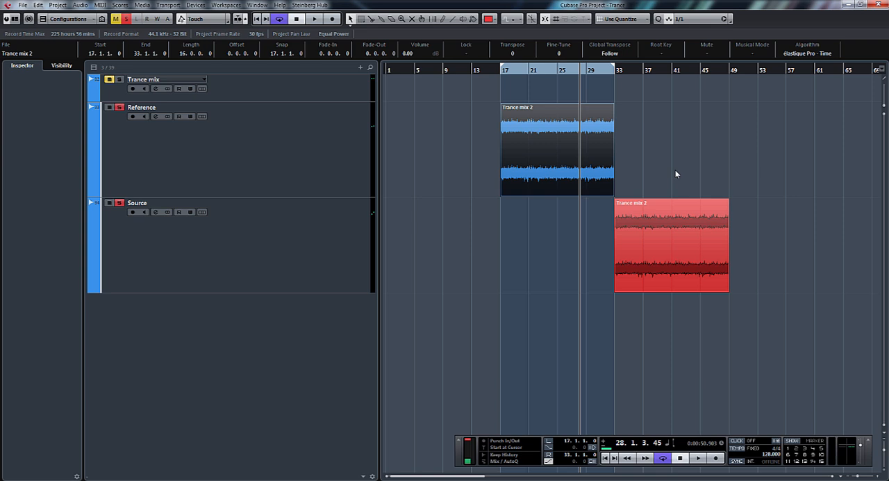
# - Set the loop range to the Source clip and play it from near its start
pyautogui.click(678, 248)
pyautogui.press('p')
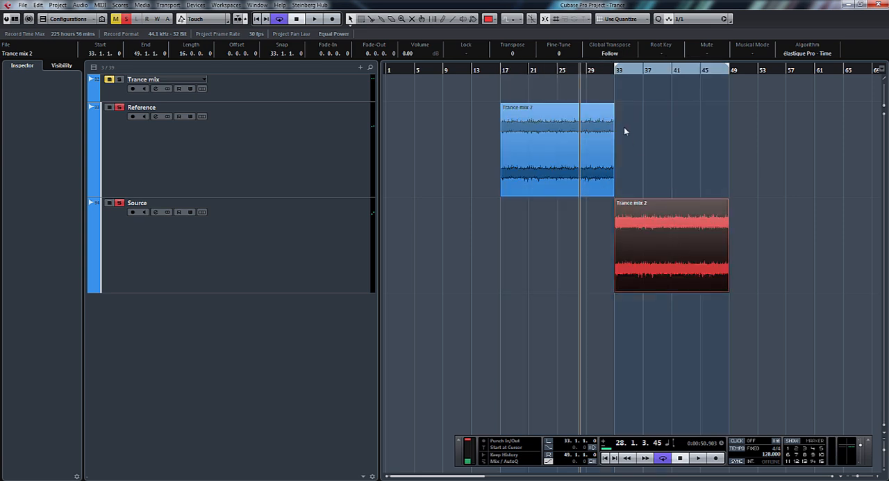
pyautogui.click(627, 73)
pyautogui.press('space')
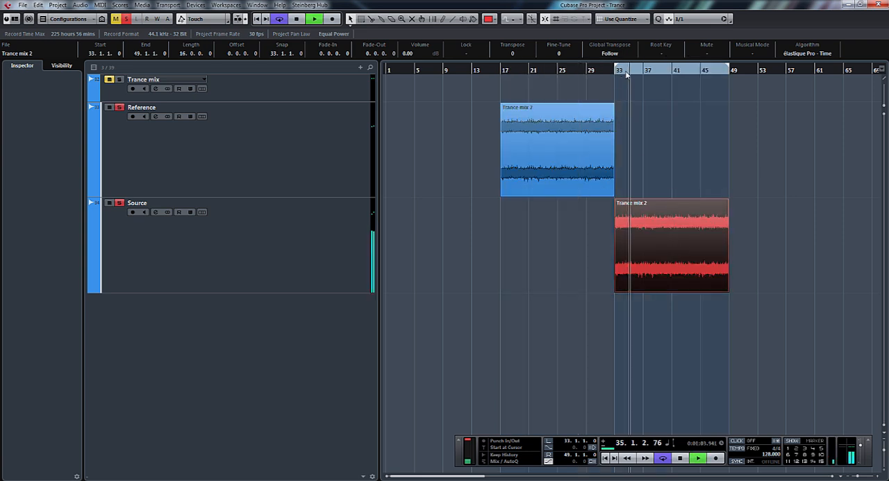
# - Open the MixConsole and load the MultibandCompressor into the first insert slot of the Source channel
pyautogui.press('F3')
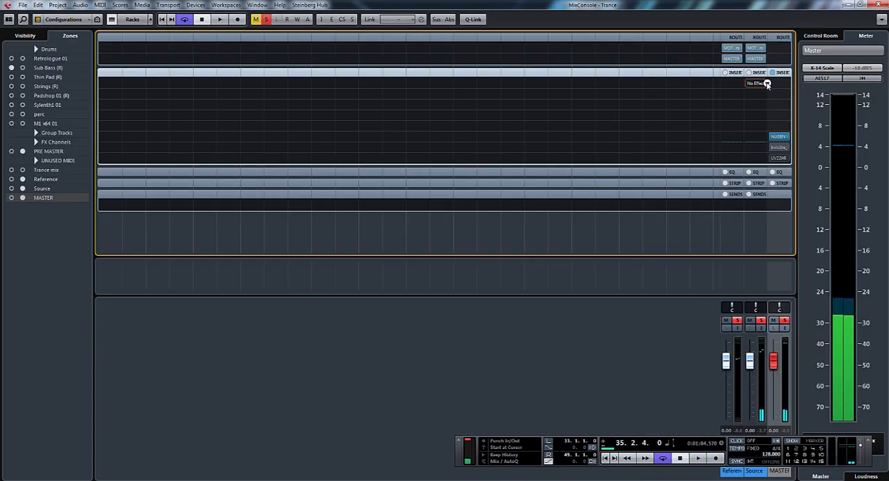
pyautogui.click(757, 84)
pyautogui.click(766, 165)
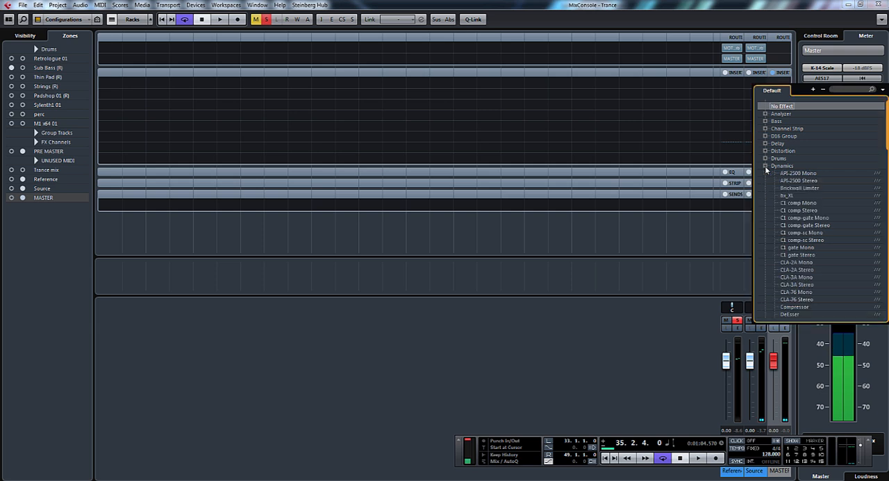
pyautogui.scroll(-7, 819, 208)
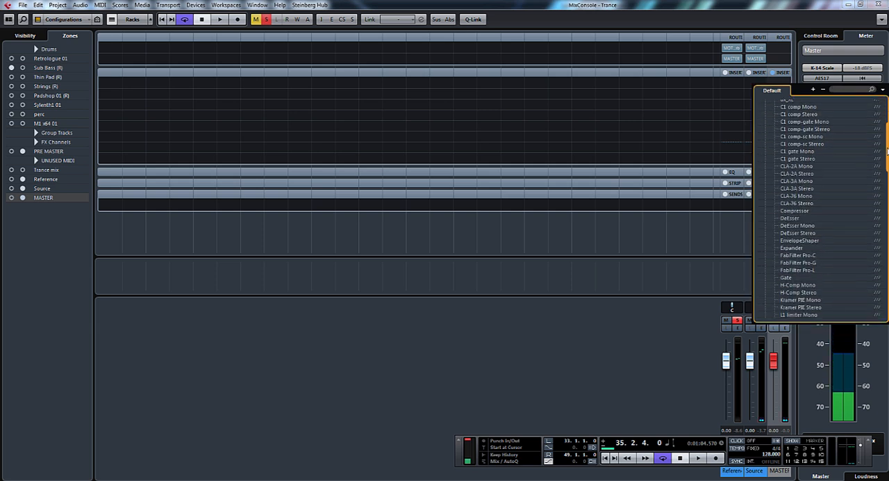
pyautogui.scroll(-3, 819, 275)
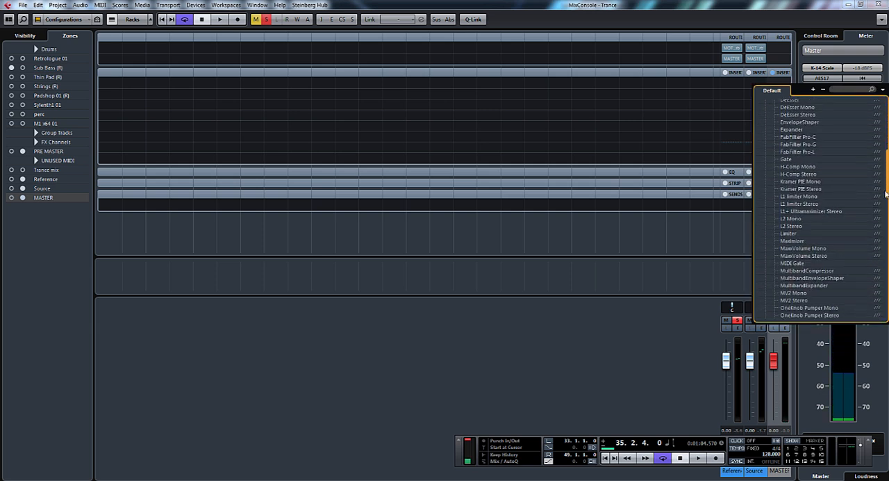
pyautogui.click(819, 271)
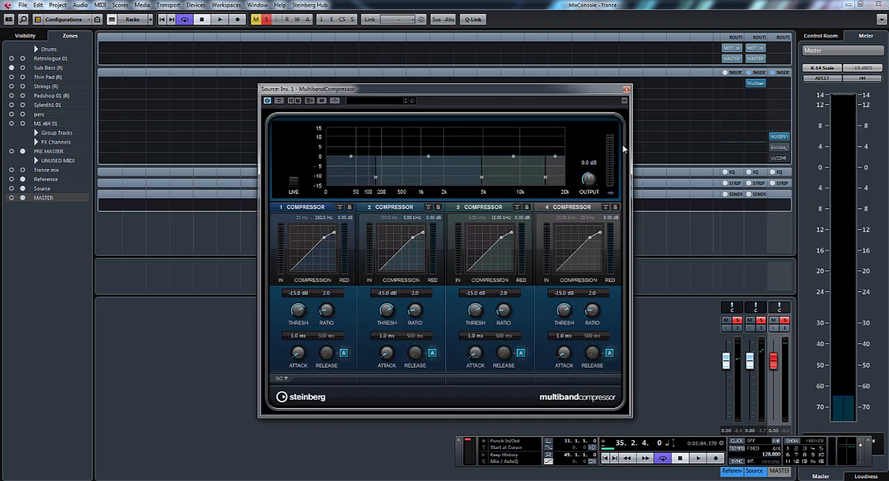
# - Move the compressor window aside, solo band 1 and start playback
pyautogui.moveTo(580, 90); pyautogui.dragTo(672, 88)
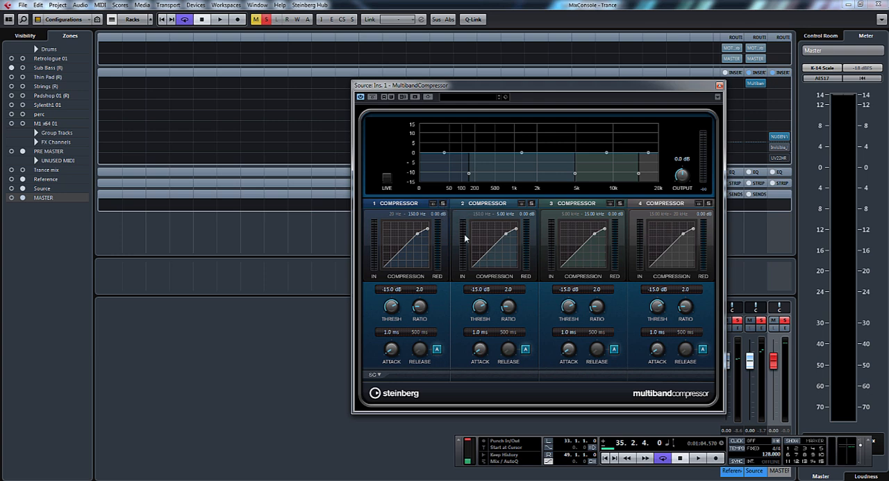
pyautogui.click(443, 203)
pyautogui.moveTo(532, 87); pyautogui.dragTo(643, 78)
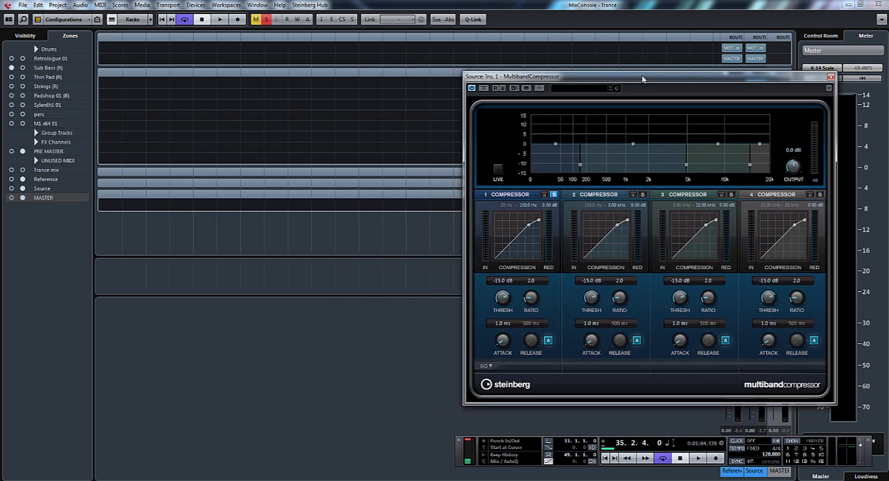
pyautogui.press('space')
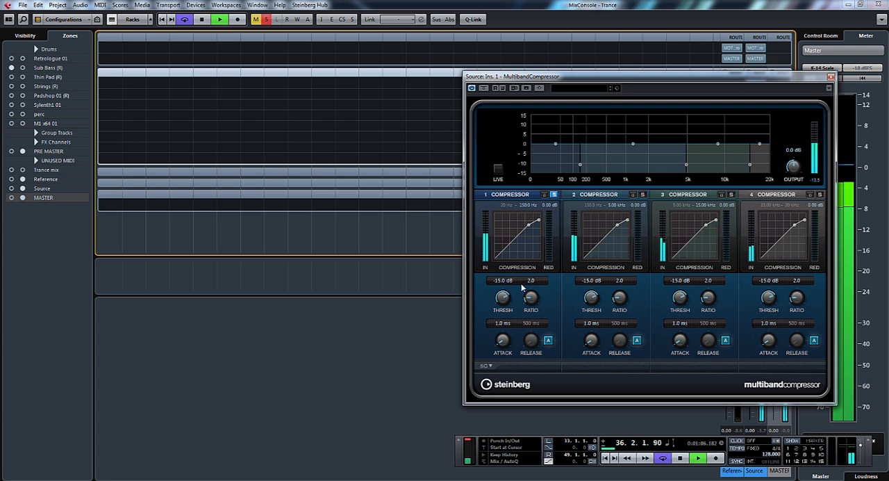
# - Set band 1's threshold to 0 dB and lower its upper crossover to about 131.2 Hz
pyautogui.moveTo(503, 299); pyautogui.dragTo(509, 273)
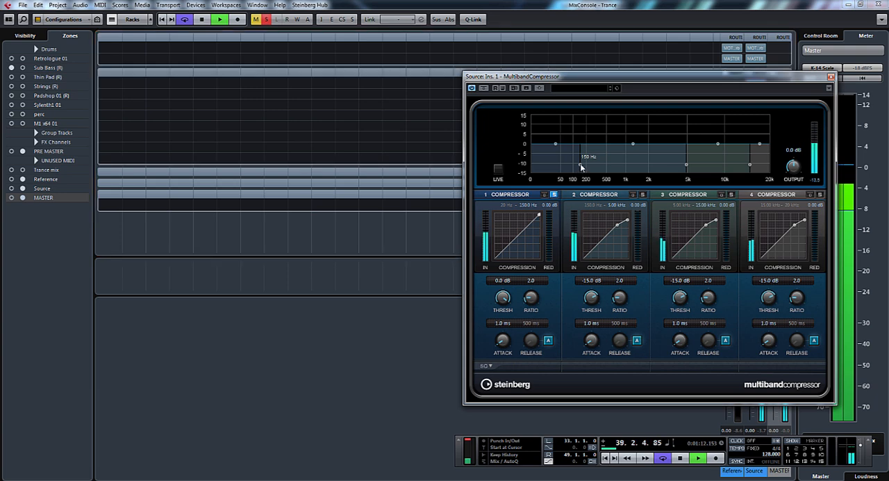
pyautogui.moveTo(579, 168)
pyautogui.mouseDown()
pyautogui.moveTo(623, 171)
pyautogui.moveTo(550, 168)
pyautogui.moveTo(589, 168)
pyautogui.moveTo(580, 168)
pyautogui.mouseUp()
pyautogui.moveTo(576, 165); pyautogui.dragTo(577, 165)
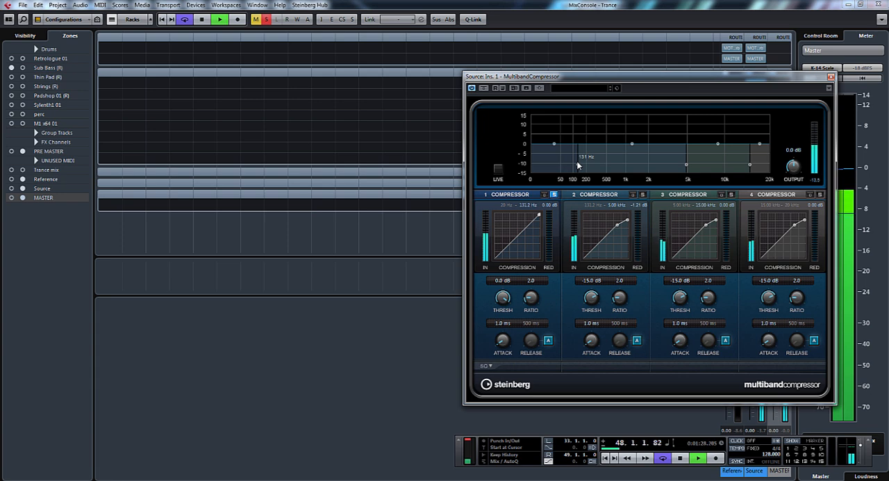
# - Turn off automatic release for band 1 and raise its attack to about 41 ms
pyautogui.click(548, 340)
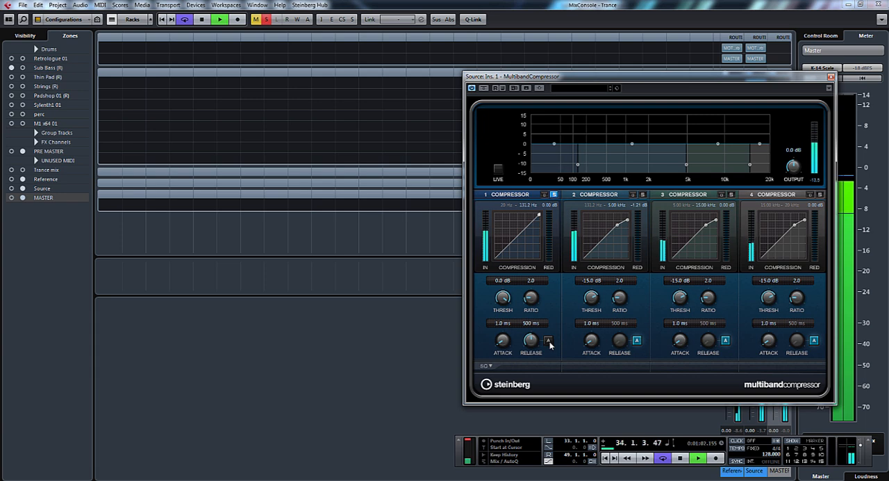
pyautogui.moveTo(501, 339); pyautogui.dragTo(508, 318)
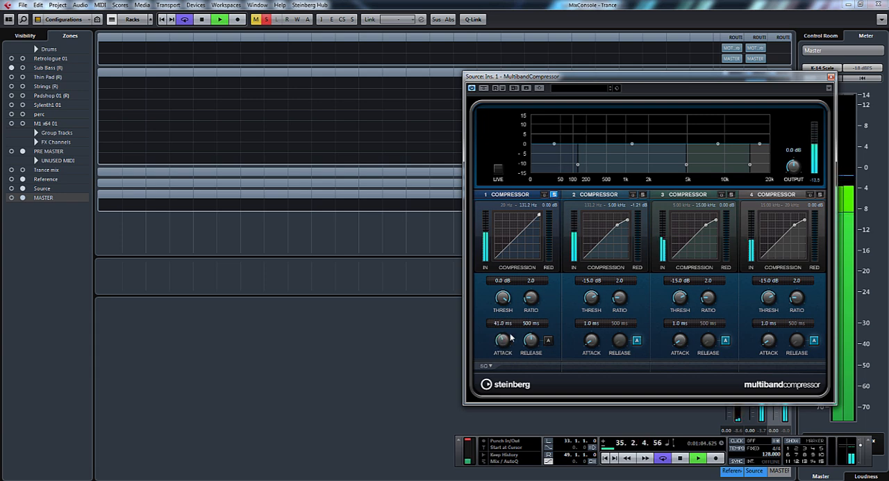
# - Set band 1's ratio to 2.8 and lower its threshold to about -26.4 dB
pyautogui.click(531, 281)
pyautogui.write('3')
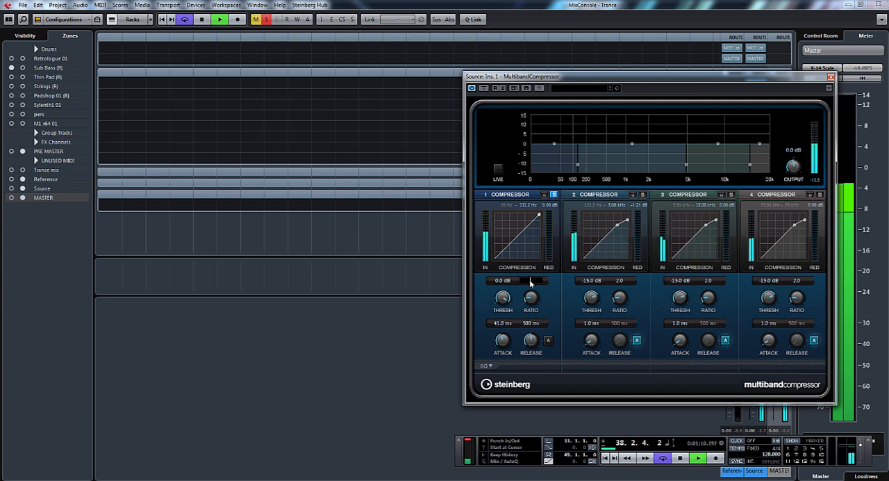
pyautogui.write('.8')
pyautogui.press('Return')
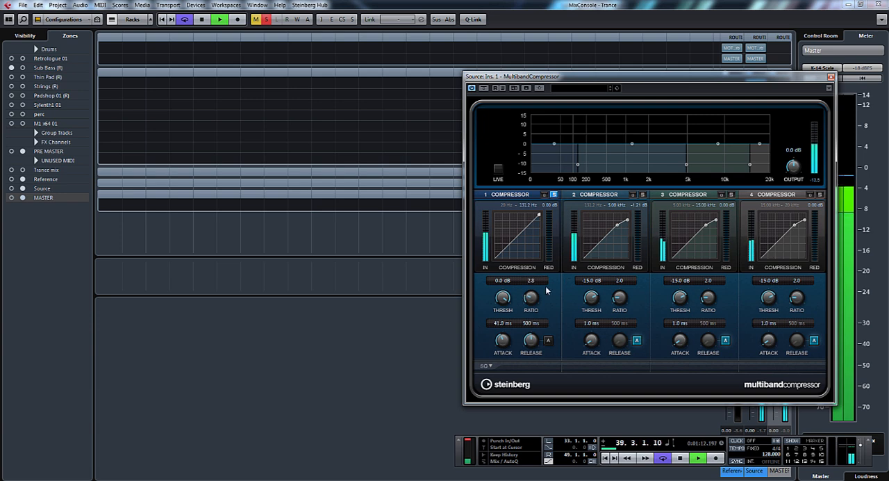
pyautogui.moveTo(502, 298); pyautogui.dragTo(509, 349)
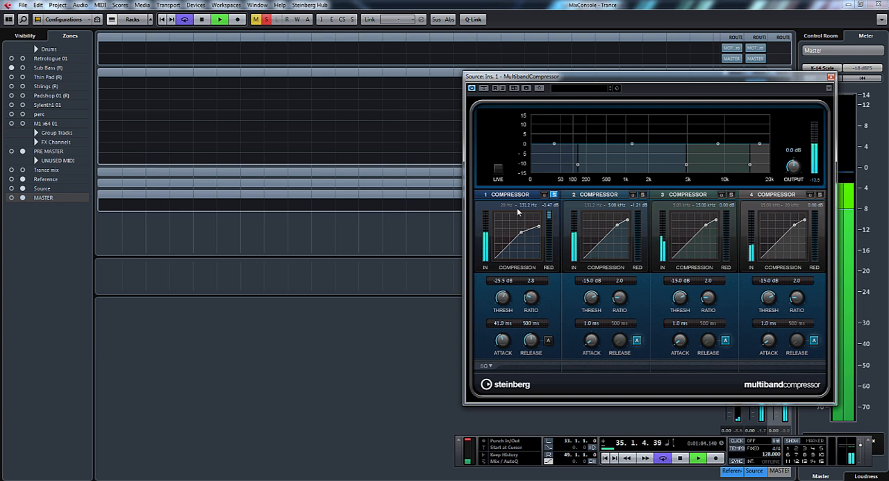
pyautogui.moveTo(504, 297); pyautogui.dragTo(505, 299)
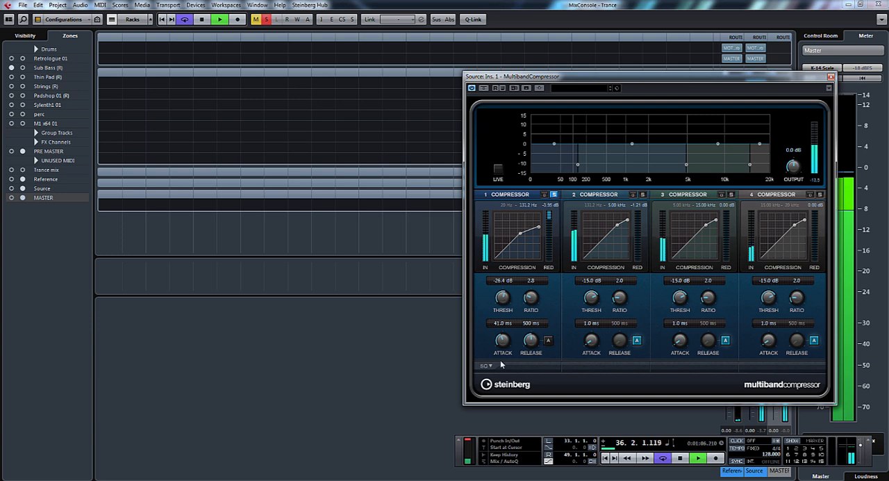
# - Try slower and fastest attack times on band 1, settling on about 41.6 ms attack and 332 ms release
pyautogui.moveTo(505, 341); pyautogui.dragTo(507, 338)
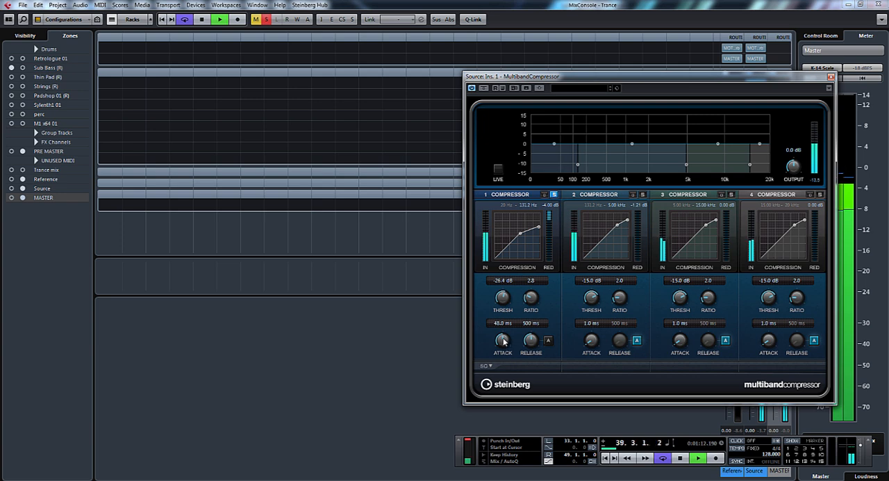
pyautogui.moveTo(504, 339); pyautogui.dragTo(505, 343)
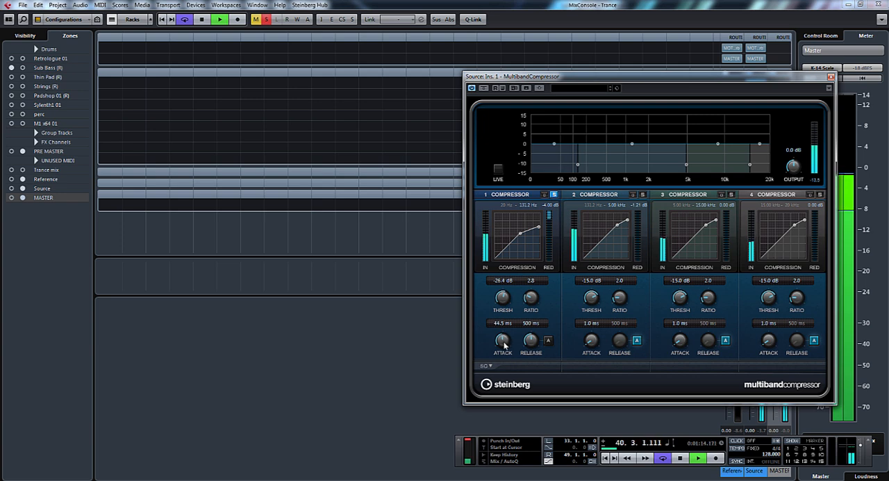
pyautogui.moveTo(505, 344); pyautogui.dragTo(516, 397)
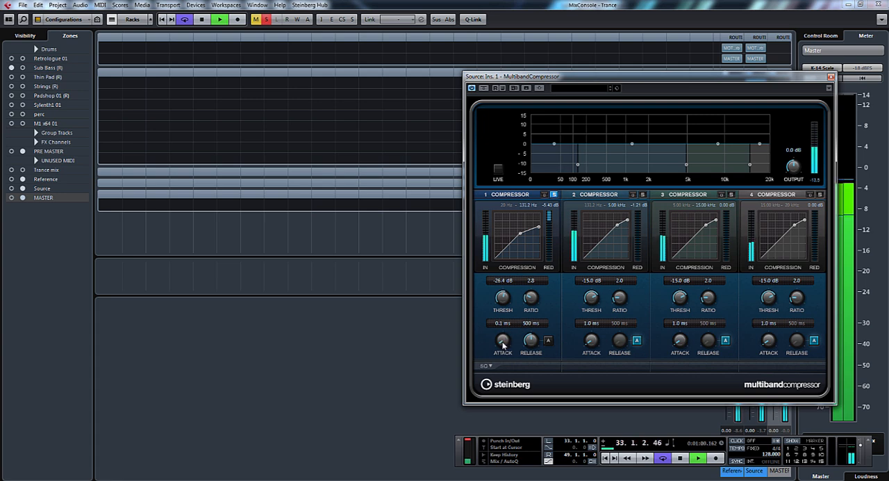
pyautogui.moveTo(502, 342); pyautogui.dragTo(531, 372)
pyautogui.moveTo(531, 366); pyautogui.dragTo(530, 358)
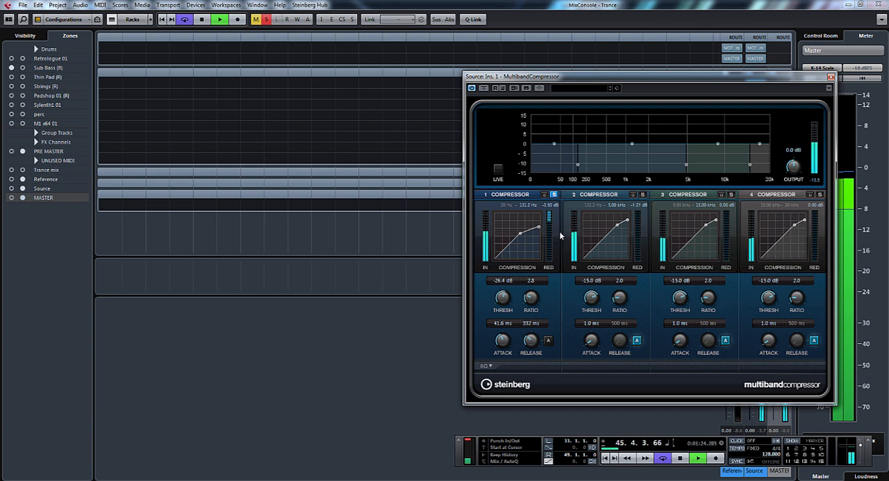
# - Solo band 2 instead of band 1 and set its threshold to 0 dB and upper crossover to about 817.3 Hz
pyautogui.click(555, 195)
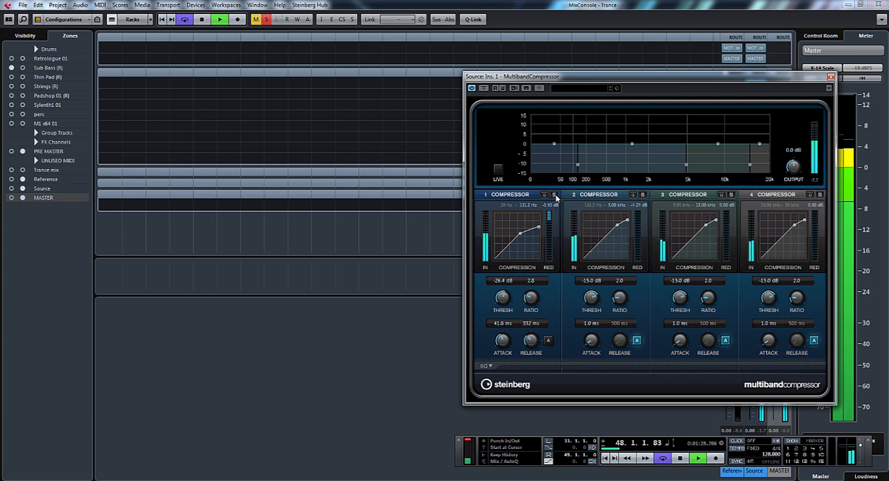
pyautogui.click(555, 195)
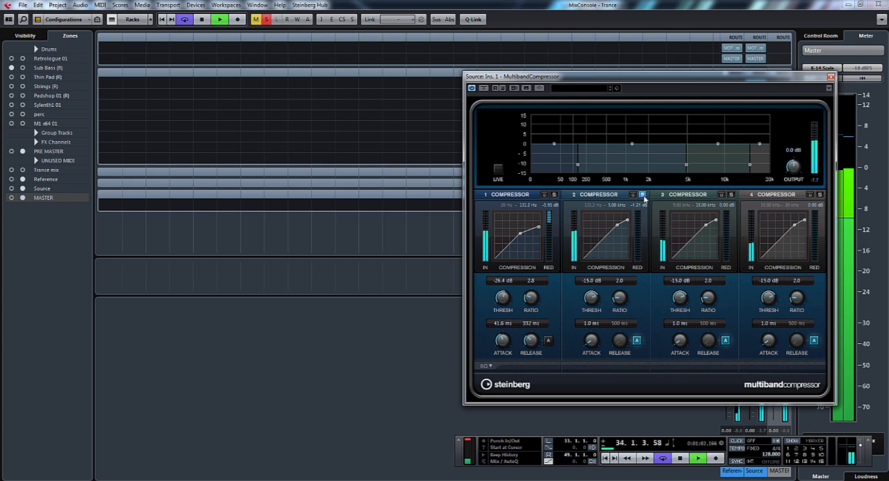
pyautogui.moveTo(592, 297); pyautogui.dragTo(594, 271)
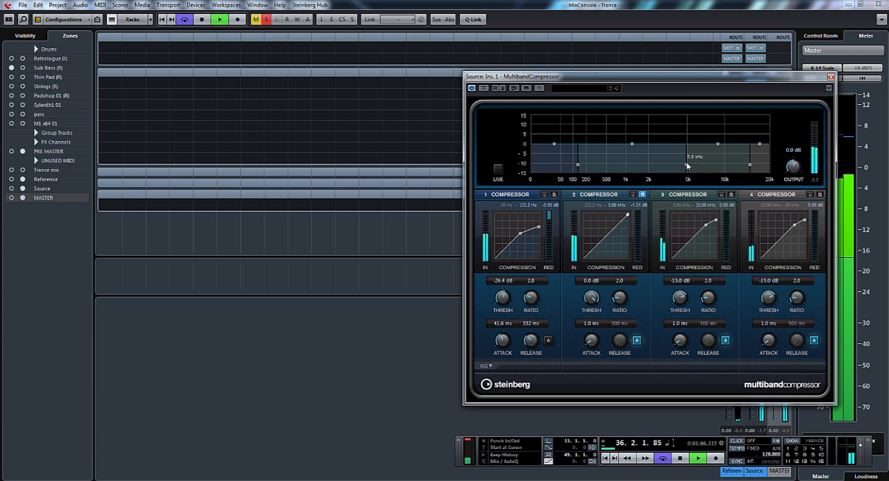
pyautogui.moveTo(689, 164); pyautogui.dragTo(617, 165)
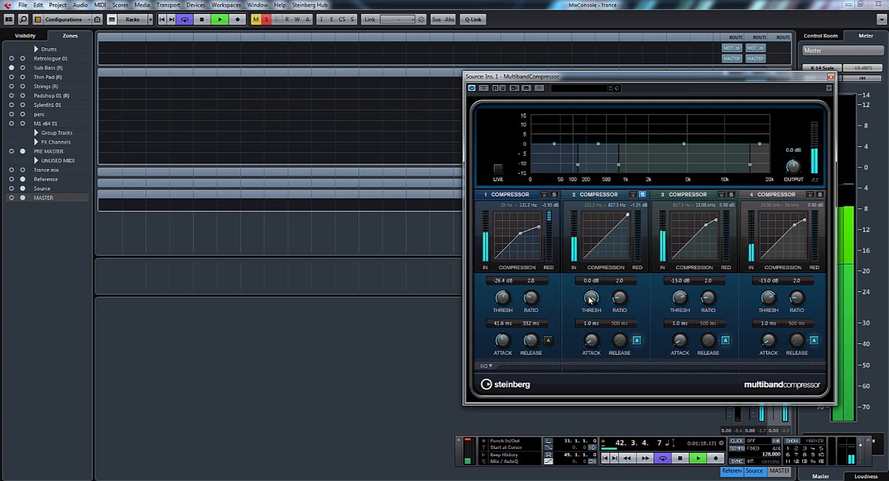
# - Turn off automatic release for band 2 and set its attack to about 36.5 ms, ratio to 2.3 and threshold to about -33 dB
pyautogui.click(636, 340)
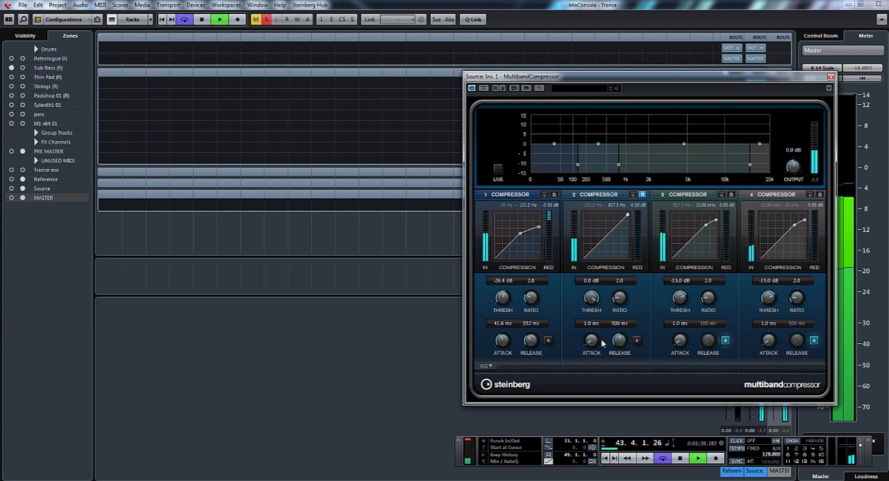
pyautogui.moveTo(591, 340); pyautogui.dragTo(596, 313)
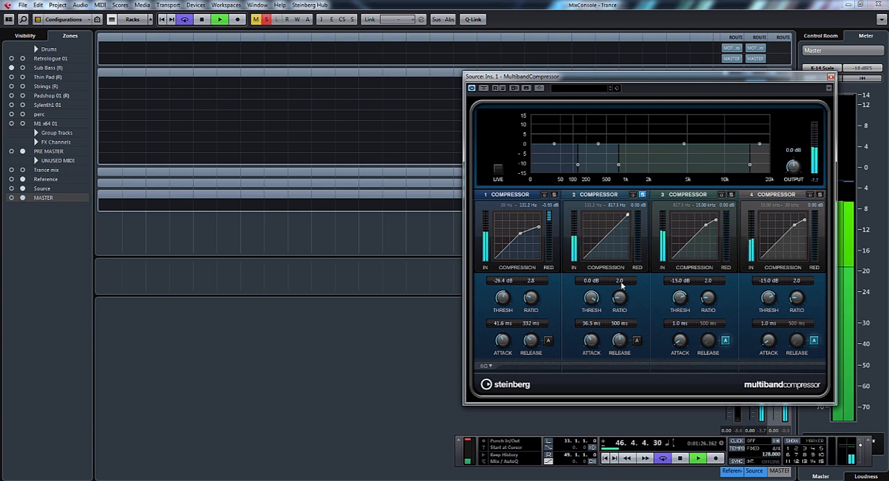
pyautogui.click(619, 280)
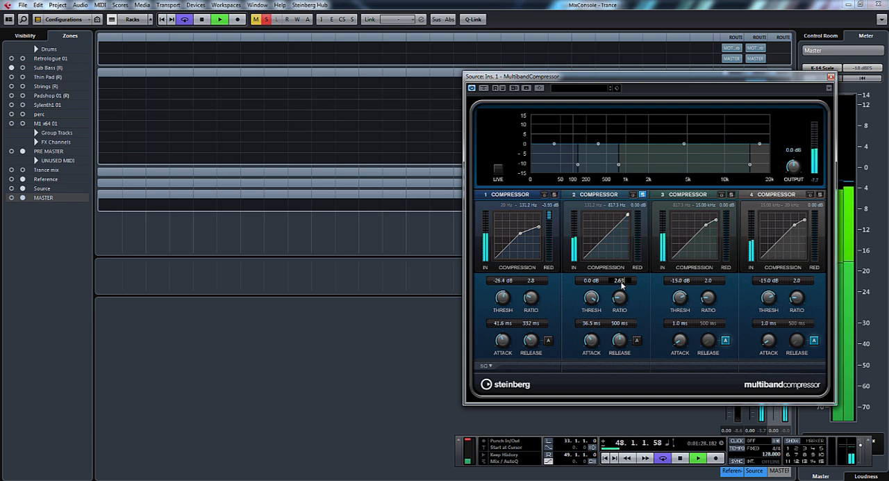
pyautogui.press('Return')
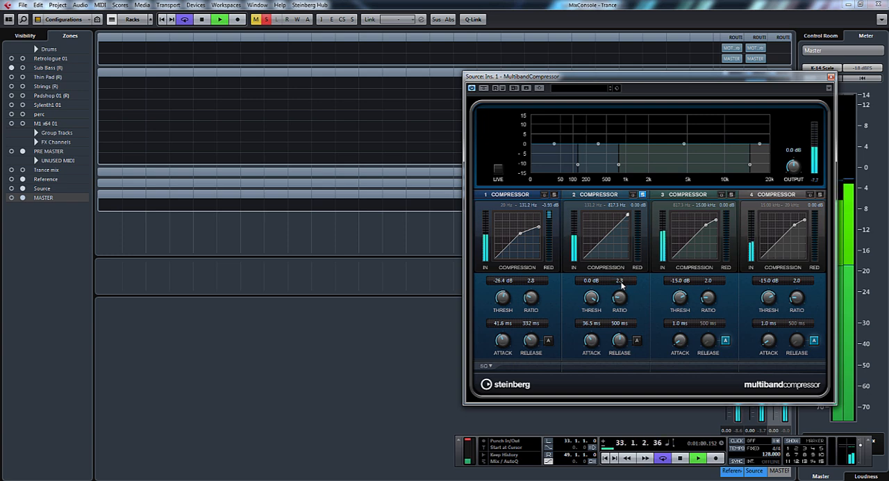
pyautogui.moveTo(593, 297); pyautogui.dragTo(600, 355)
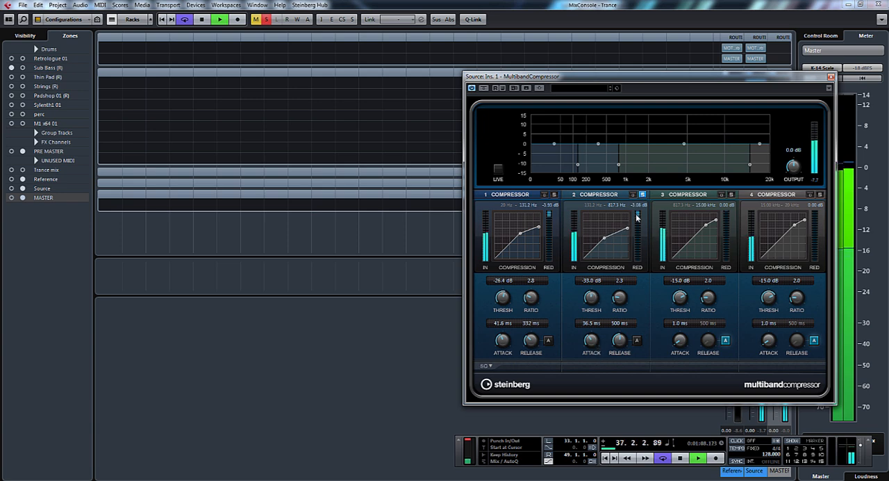
# - Fine-tune band 2 by trying a faster attack, settling on about 36.6 ms attack, 317 ms release and -34.2 dB threshold
pyautogui.moveTo(592, 340); pyautogui.dragTo(591, 373)
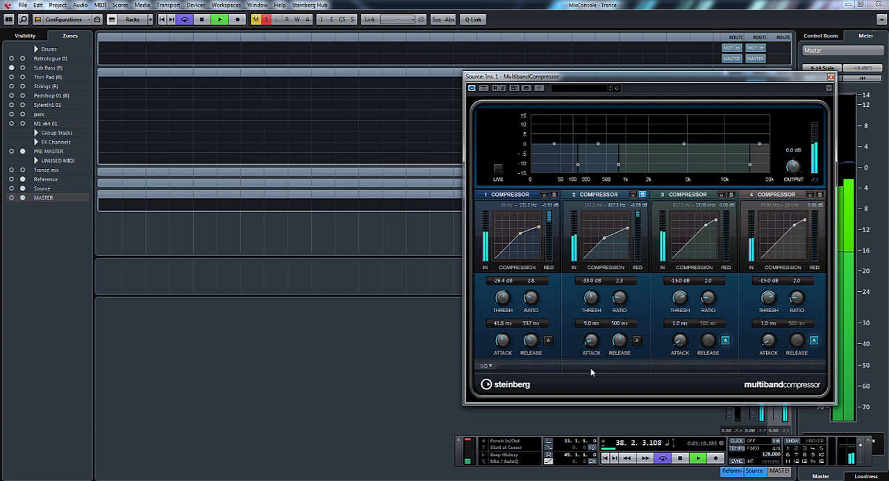
pyautogui.moveTo(618, 340); pyautogui.dragTo(621, 355)
pyautogui.moveTo(592, 296)
pyautogui.mouseDown()
pyautogui.moveTo(591, 309)
pyautogui.moveTo(592, 297)
pyautogui.mouseUp()
pyautogui.moveTo(592, 336); pyautogui.dragTo(595, 312)
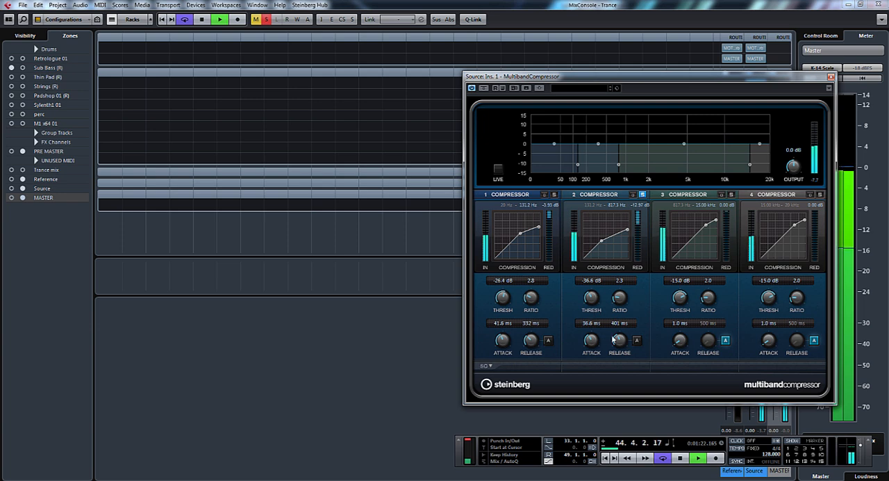
pyautogui.moveTo(619, 340); pyautogui.dragTo(615, 354)
pyautogui.moveTo(593, 299); pyautogui.dragTo(592, 295)
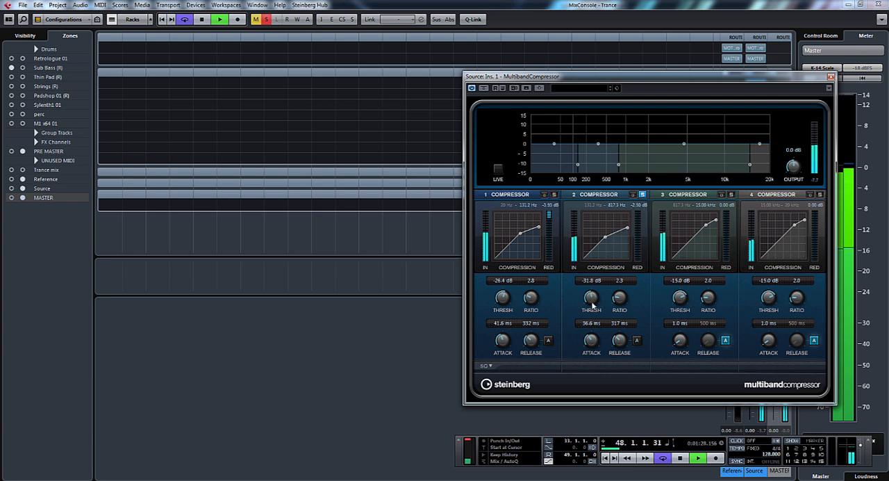
pyautogui.moveTo(591, 296); pyautogui.dragTo(592, 298)
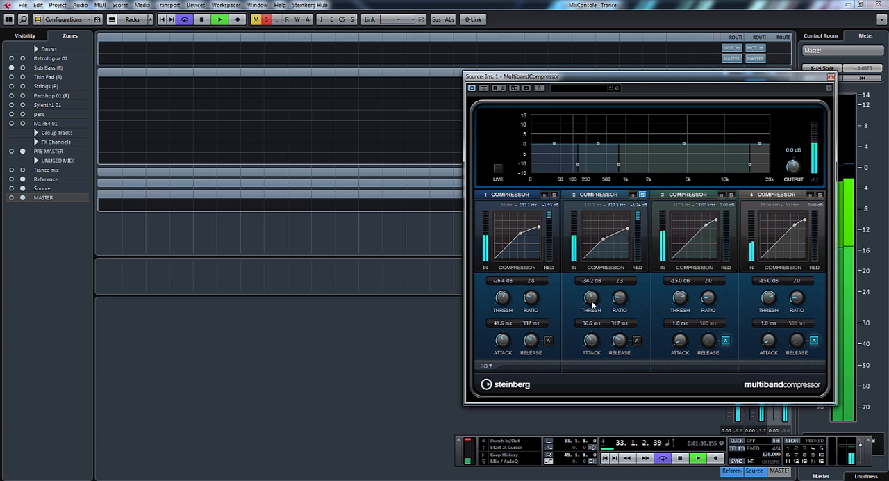
# - Solo band 3 instead of band 2 and lower its upper crossover to about 4.8 kHz
pyautogui.click(642, 195)
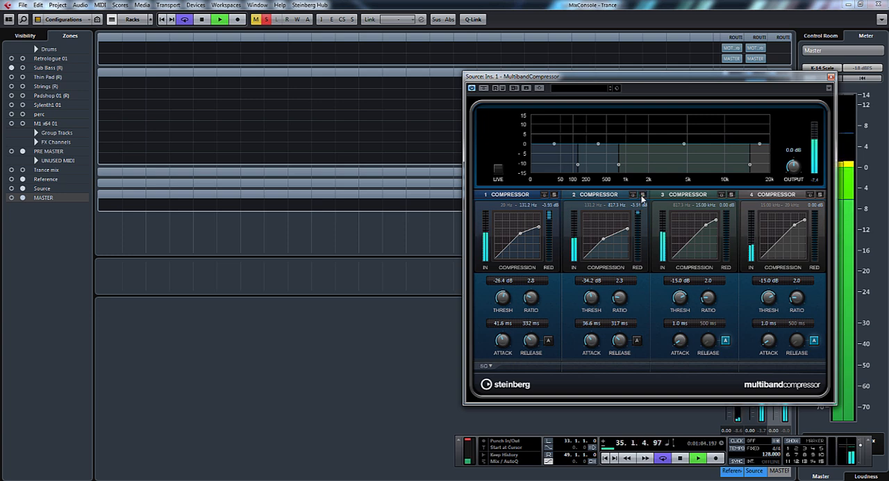
pyautogui.click(731, 195)
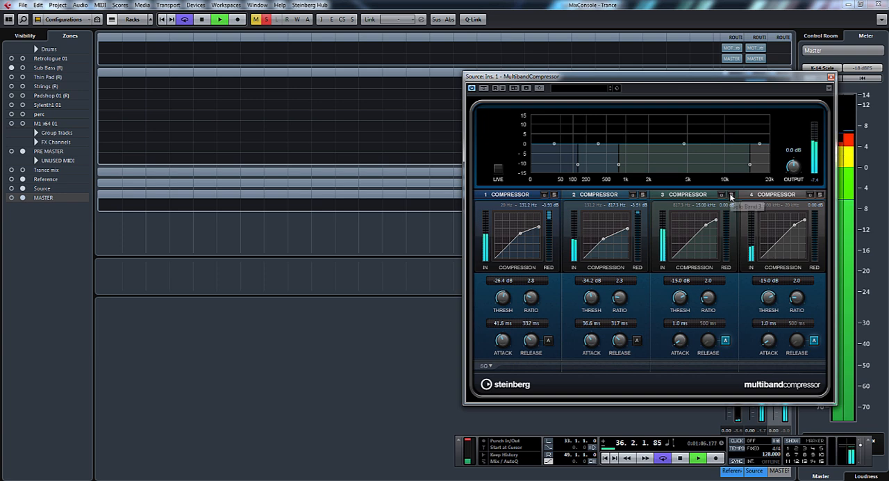
pyautogui.moveTo(749, 166); pyautogui.dragTo(684, 171)
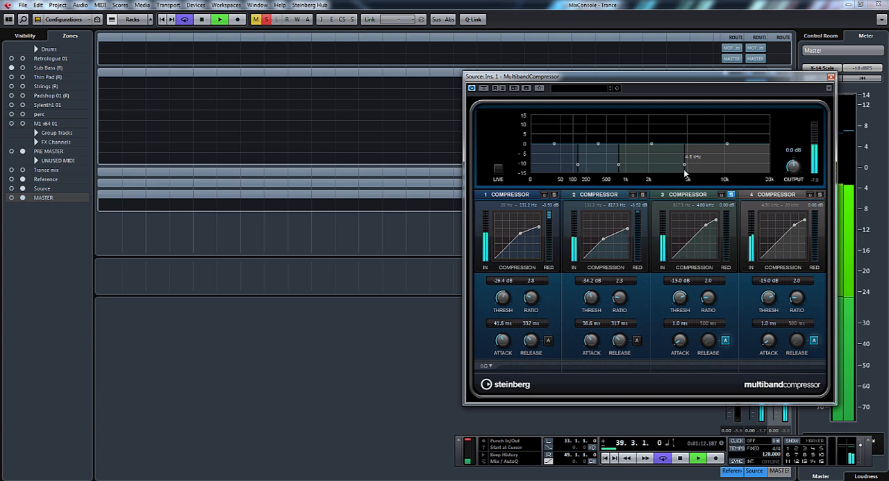
# - Set band 3 to ratio 2.3 and about -35.1 dB threshold, 27 ms attack and 312 ms release, with automatic release off
pyautogui.moveTo(685, 298); pyautogui.dragTo(707, 291)
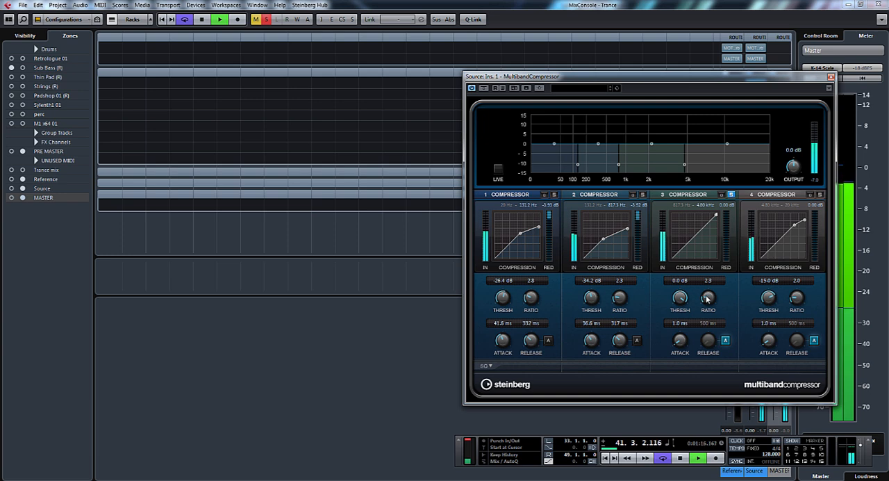
pyautogui.moveTo(680, 339); pyautogui.dragTo(684, 312)
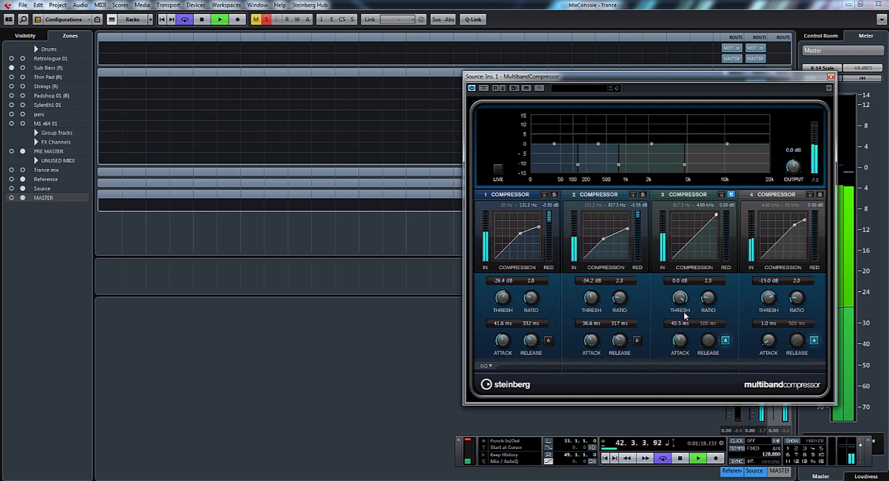
pyautogui.click(726, 339)
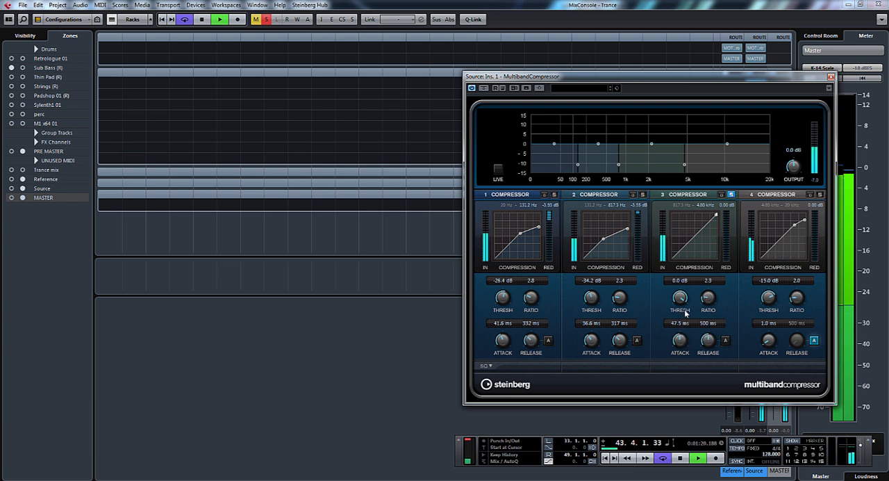
pyautogui.moveTo(680, 298); pyautogui.dragTo(683, 360)
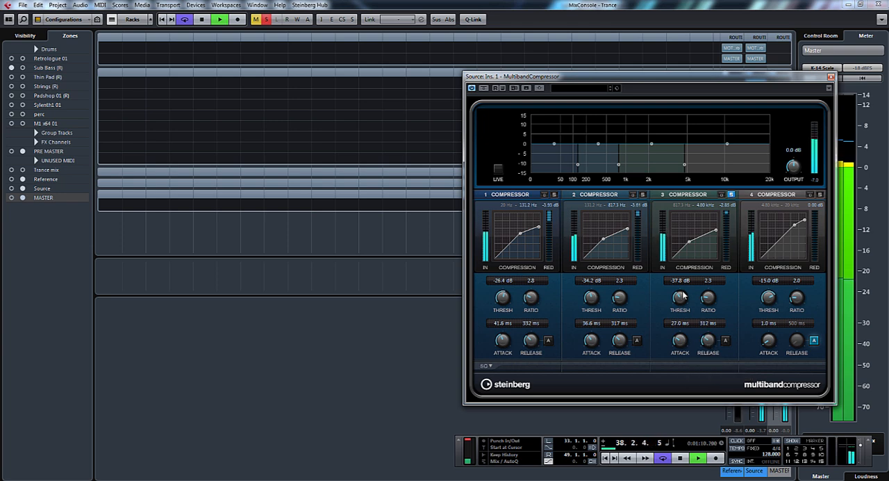
pyautogui.moveTo(682, 301); pyautogui.dragTo(682, 300)
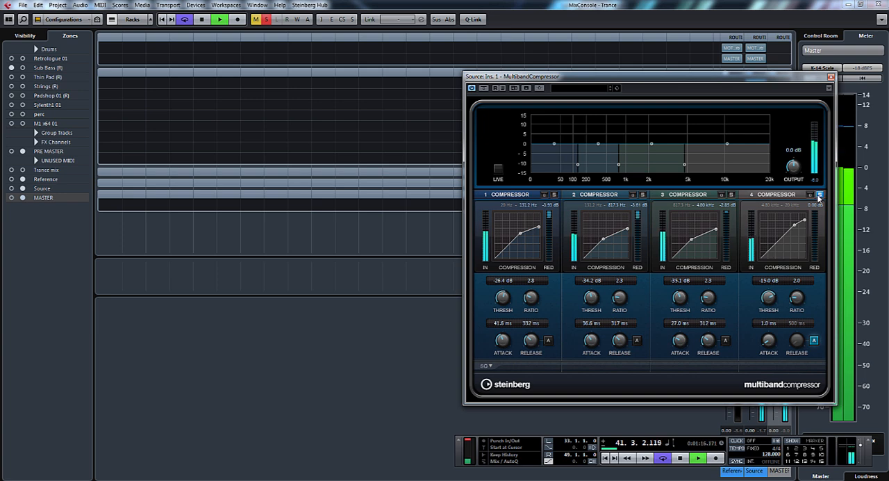
# - Solo band 4 and set ratio 1.9, threshold about -36.9 dB, attack 29.5 ms and release 317 ms, with automatic release off
pyautogui.moveTo(769, 305); pyautogui.dragTo(799, 303)
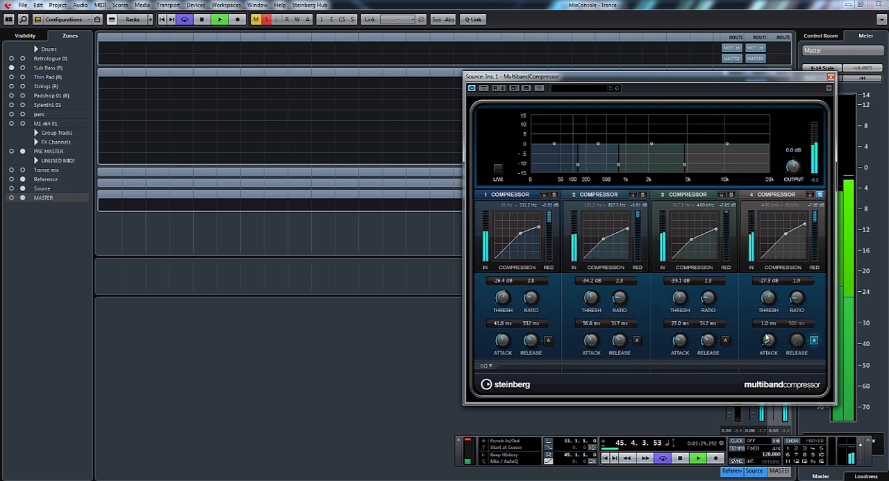
pyautogui.moveTo(768, 341); pyautogui.dragTo(776, 328)
pyautogui.click(813, 340)
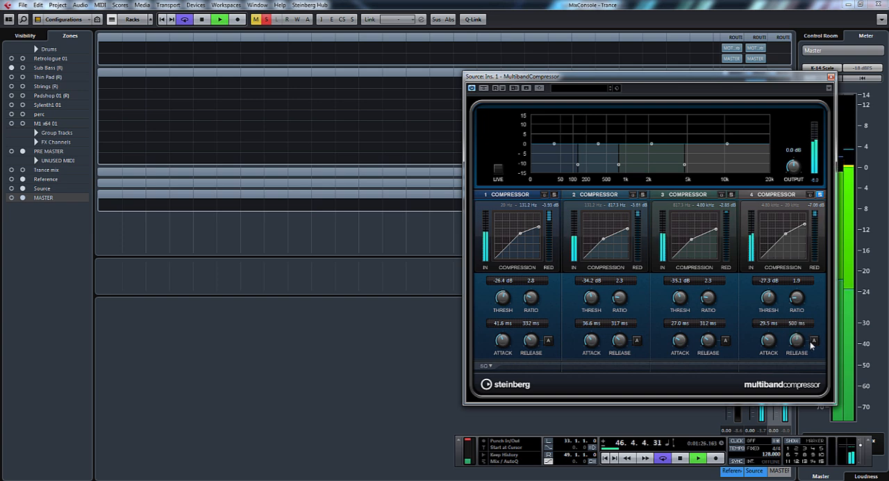
pyautogui.moveTo(768, 299); pyautogui.dragTo(773, 320)
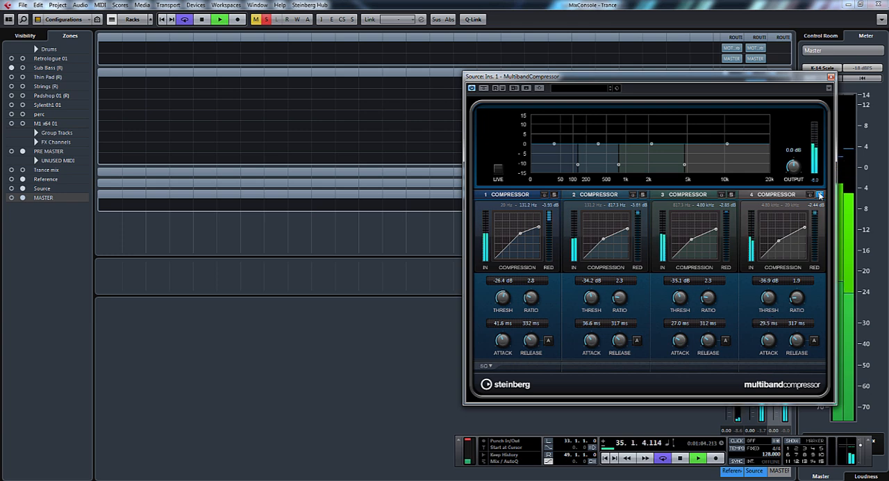
# - Move the compressor window clear of the Source channel strip and compare the full mix with the effect bypassed and active
pyautogui.moveTo(722, 79); pyautogui.dragTo(564, 105)
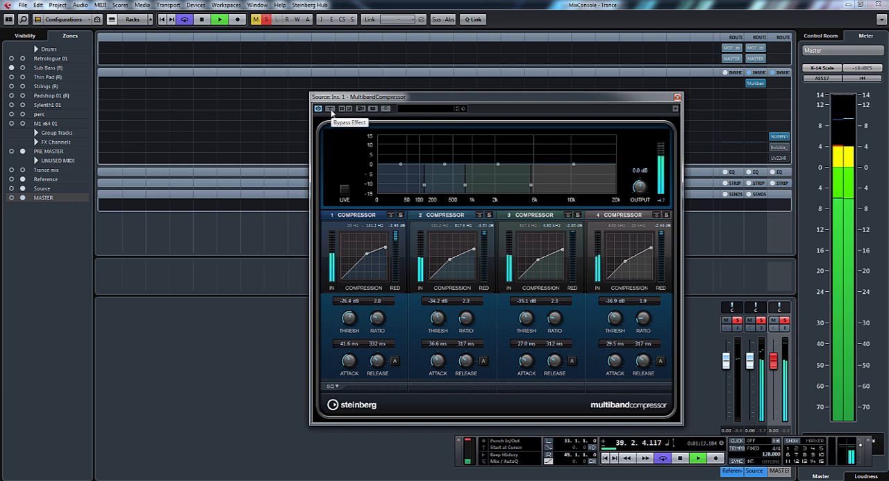
pyautogui.click(330, 110)
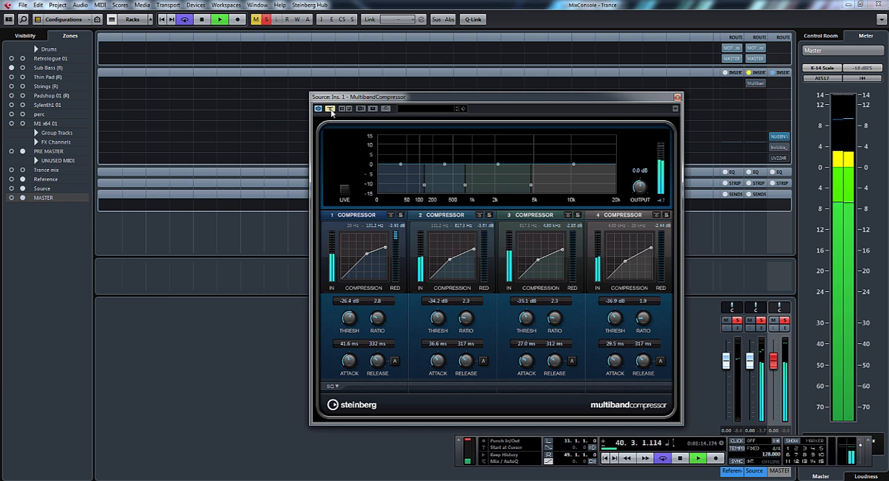
pyautogui.click(331, 110)
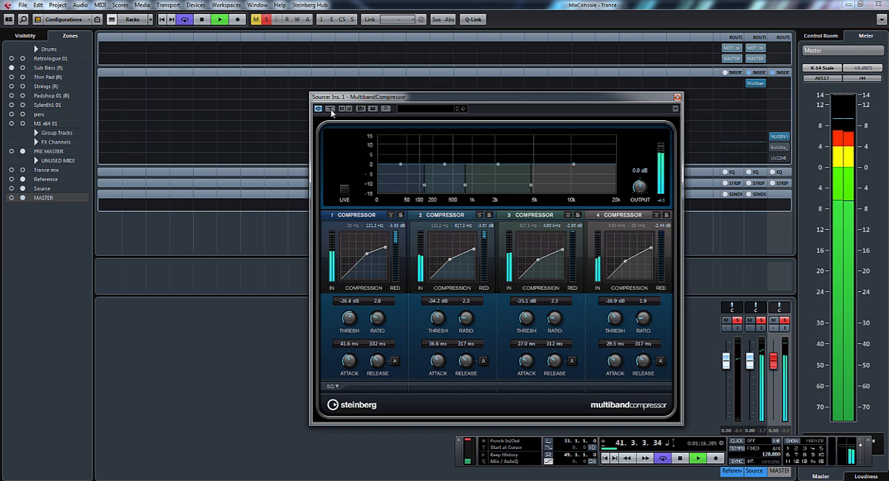
# - Set the compressor's output gain to about 4.6 dB, pausing playback for the first adjustment and resuming it to check the level
pyautogui.press('space')
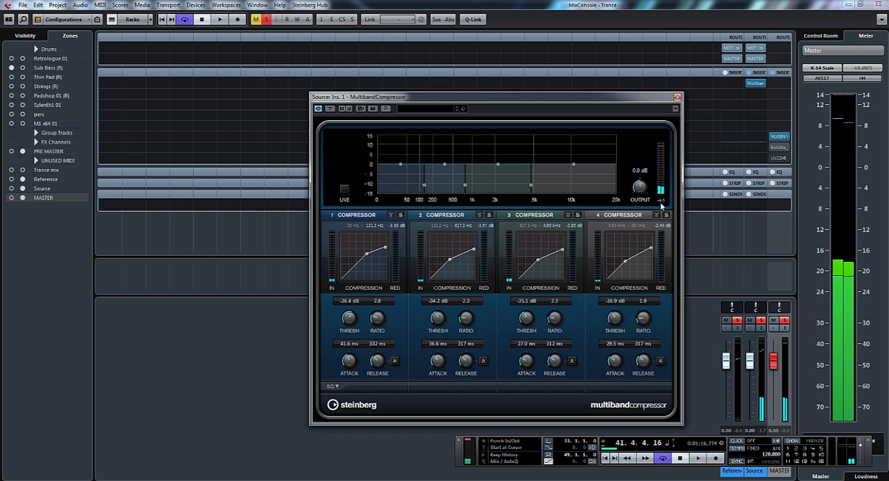
pyautogui.moveTo(641, 188); pyautogui.dragTo(654, 207)
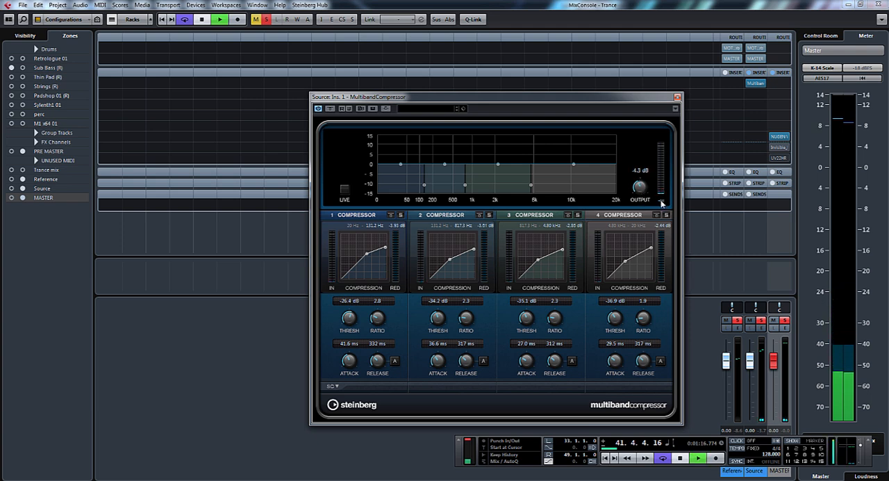
pyautogui.press('space')
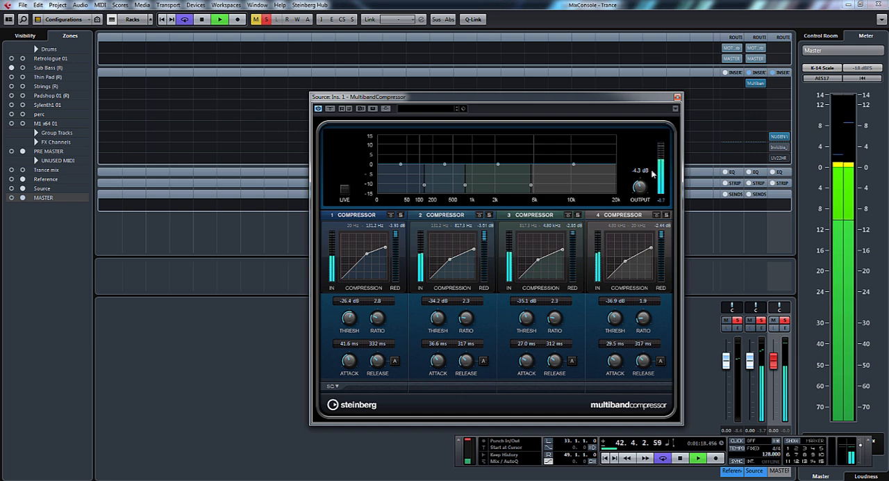
pyautogui.moveTo(640, 188); pyautogui.dragTo(641, 189)
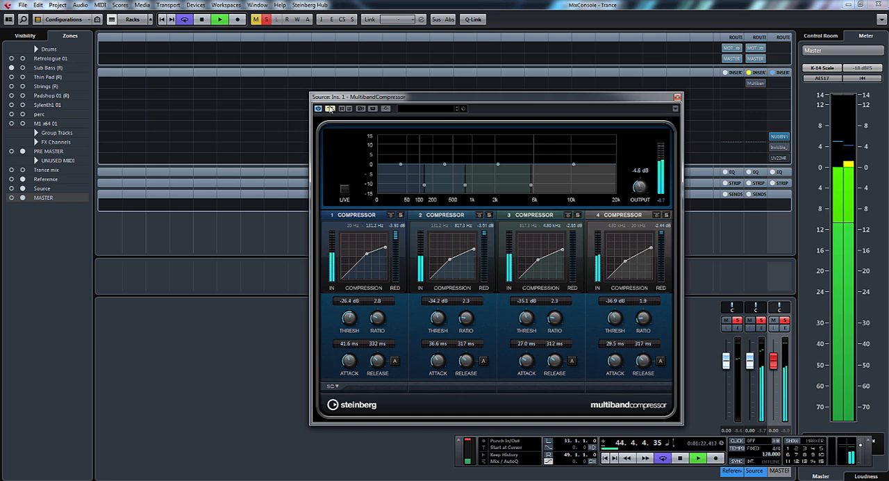
# - Play the level-matched mix again, compare it with the compressor bypassed and active, and stop playback
pyautogui.press('space')
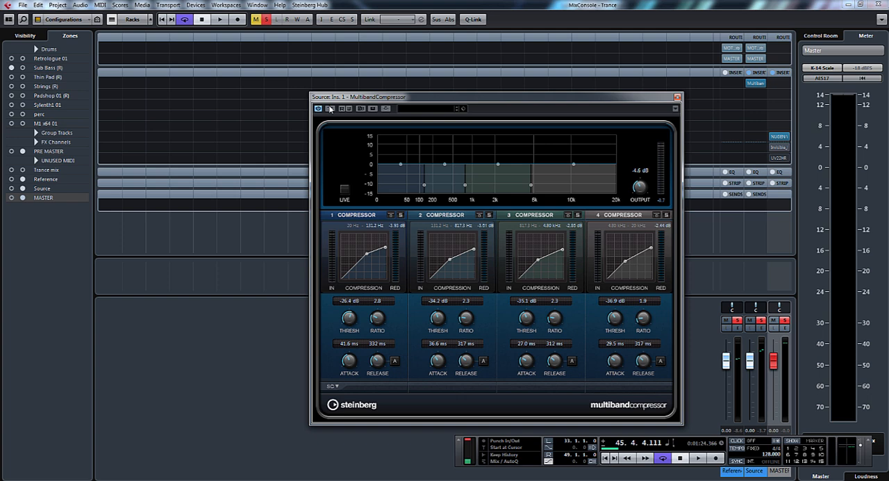
pyautogui.press('space')
pyautogui.moveTo(375, 97); pyautogui.dragTo(456, 91)
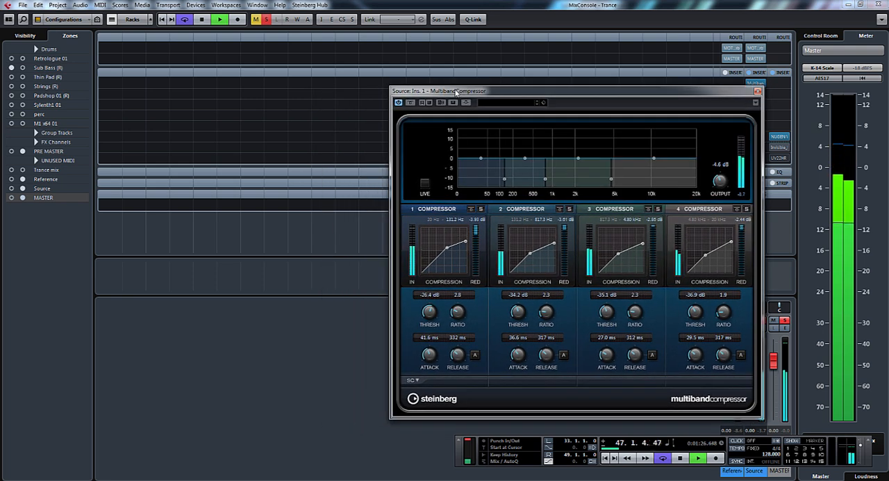
pyautogui.click(409, 103)
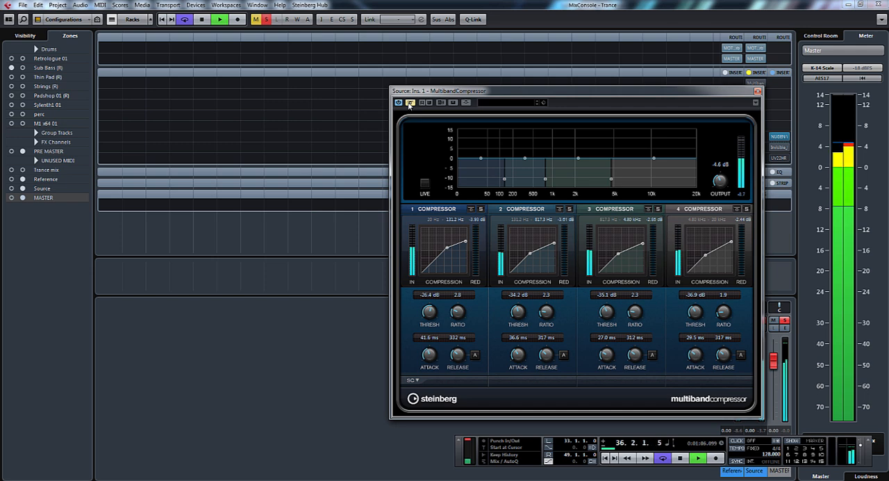
pyautogui.click(410, 102)
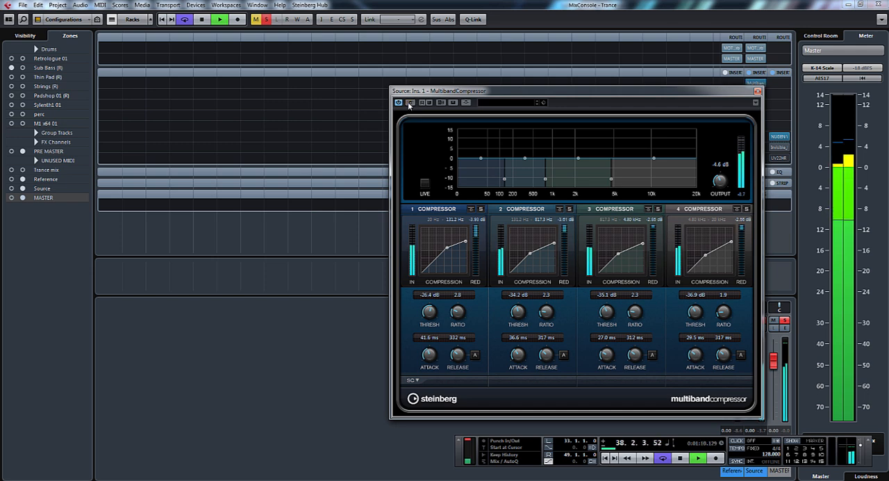
pyautogui.press('space')
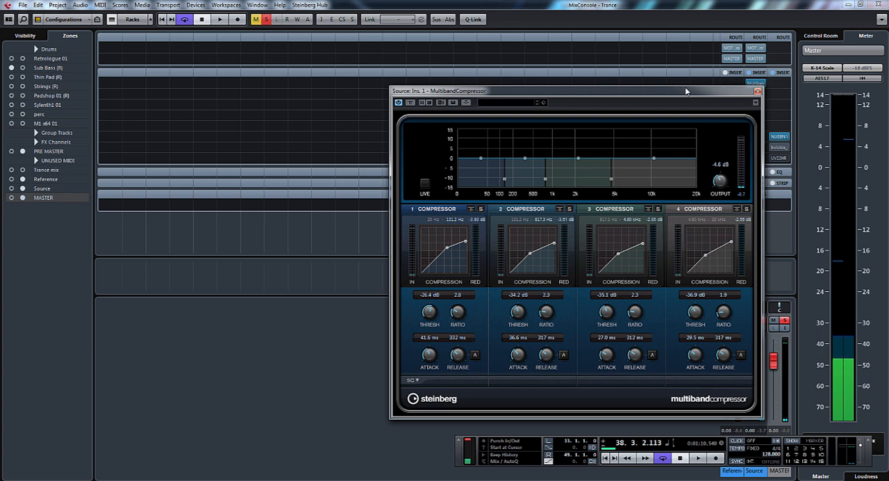
# - Solo band 1, resume playback and set its ratio to 3.1 and threshold to about -25.8 dB
pyautogui.moveTo(684, 89); pyautogui.dragTo(660, 64)
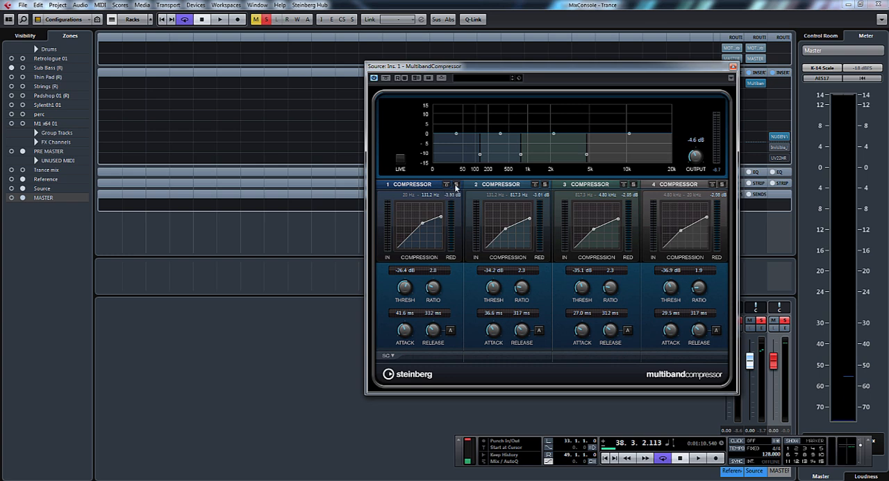
pyautogui.click(456, 185)
pyautogui.press('space')
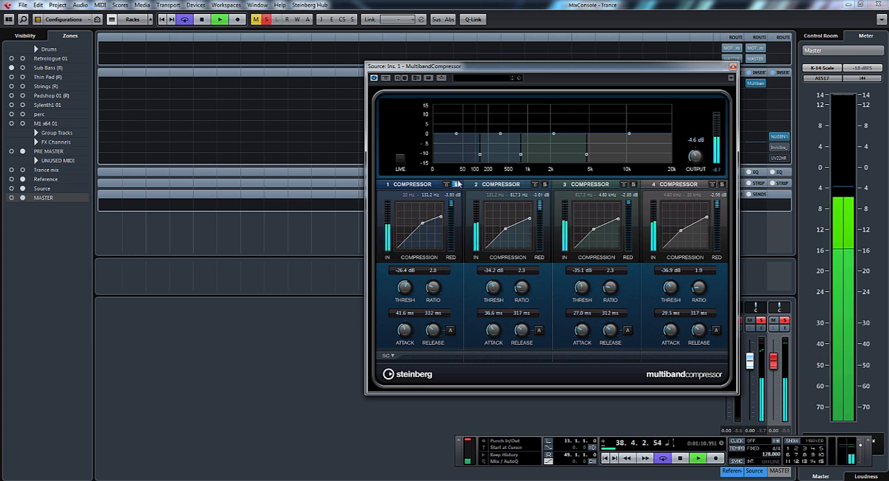
pyautogui.moveTo(501, 71); pyautogui.dragTo(598, 77)
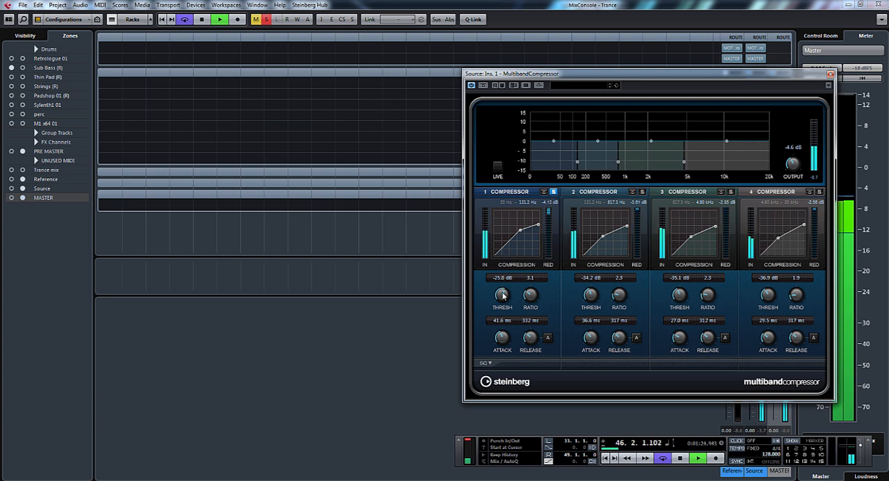
# - Set band 1's threshold to -27.0 dB, then solo band 2 and set its ratio to 2.0 and threshold to -32.4 dB
pyautogui.moveTo(502, 293); pyautogui.dragTo(503, 298)
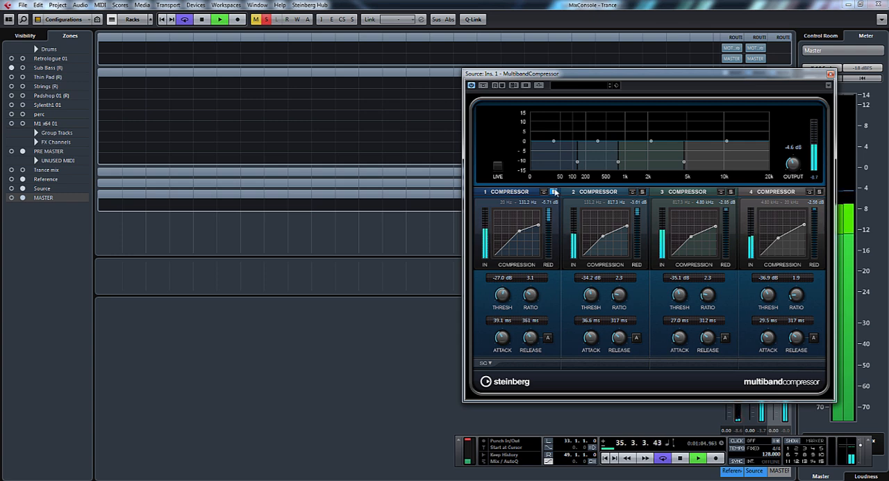
pyautogui.click(642, 193)
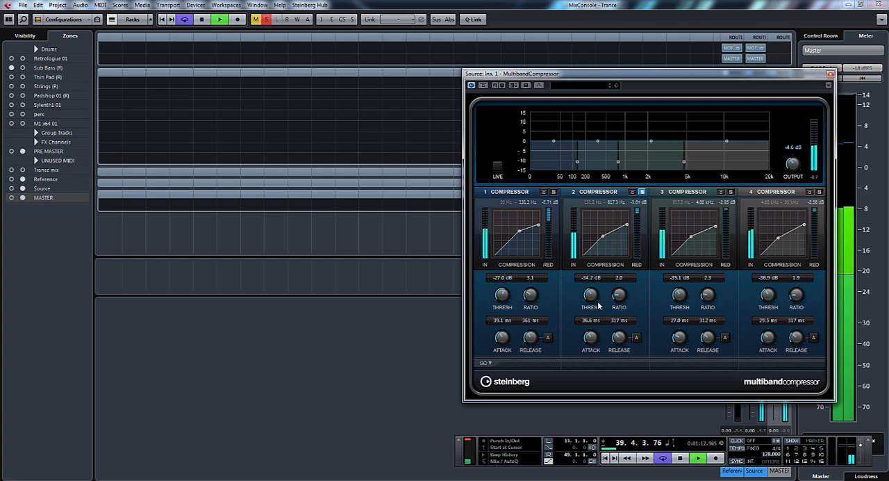
pyautogui.scroll(2, 593, 297)
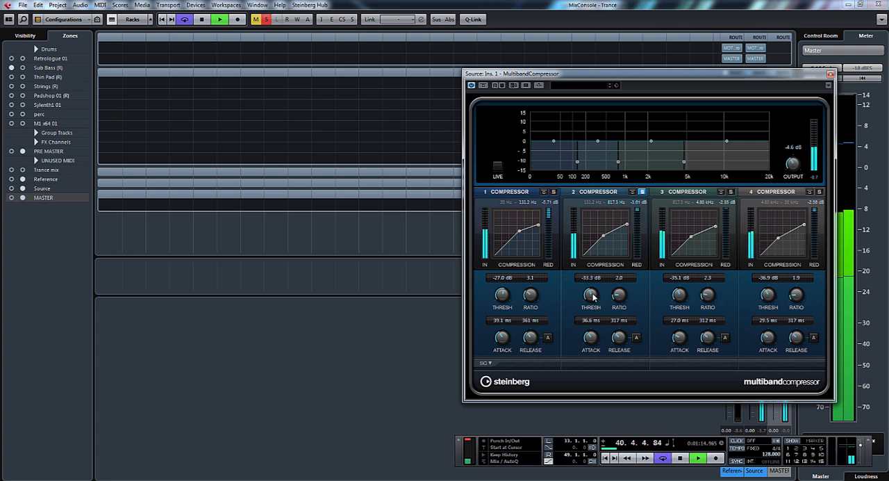
pyautogui.scroll(3, 592, 297)
pyautogui.click(641, 193)
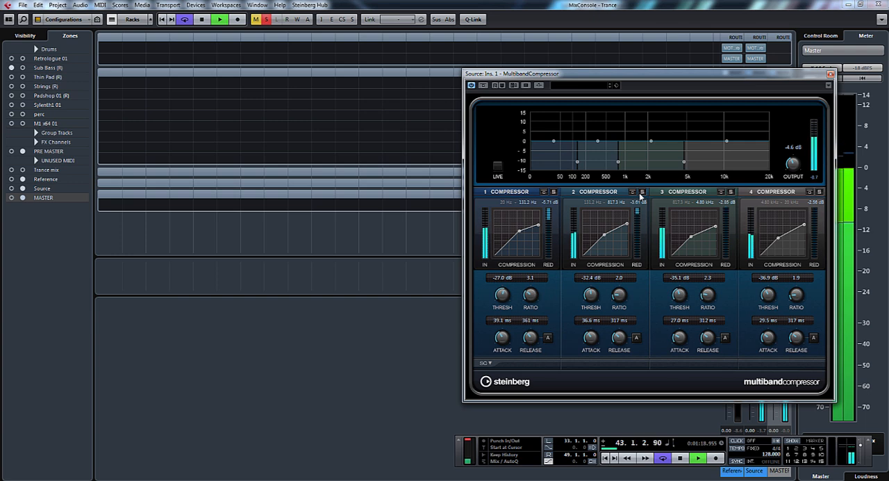
# - Audition bands 3 and 4 in solo, then compare the full mix with the compressor bypassed and active, and close the compressor
pyautogui.click(731, 192)
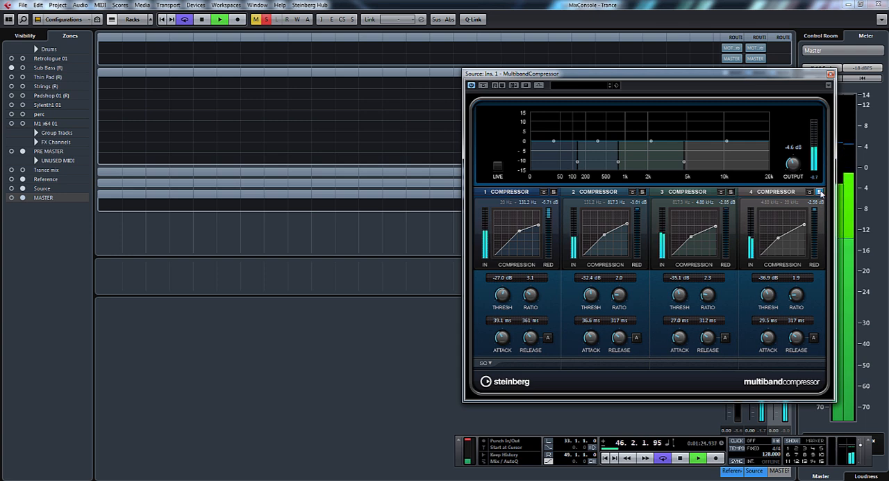
pyautogui.moveTo(803, 74); pyautogui.dragTo(712, 73)
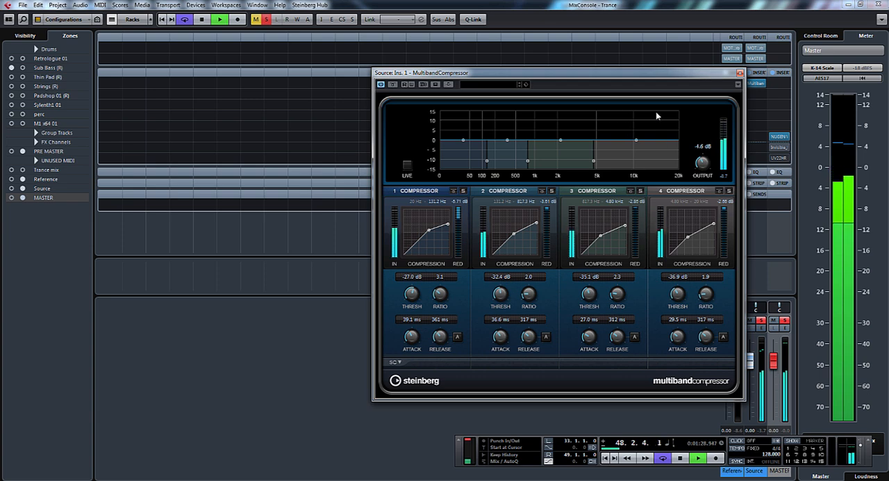
pyautogui.click(396, 86)
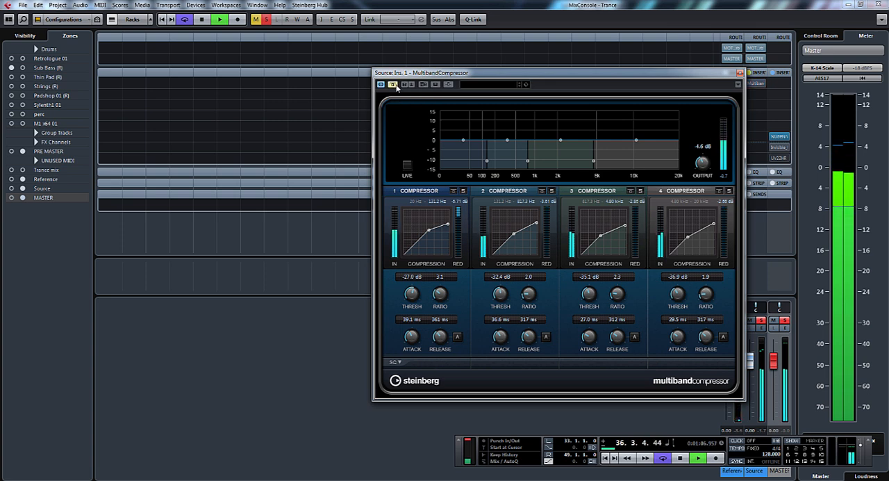
pyautogui.click(396, 86)
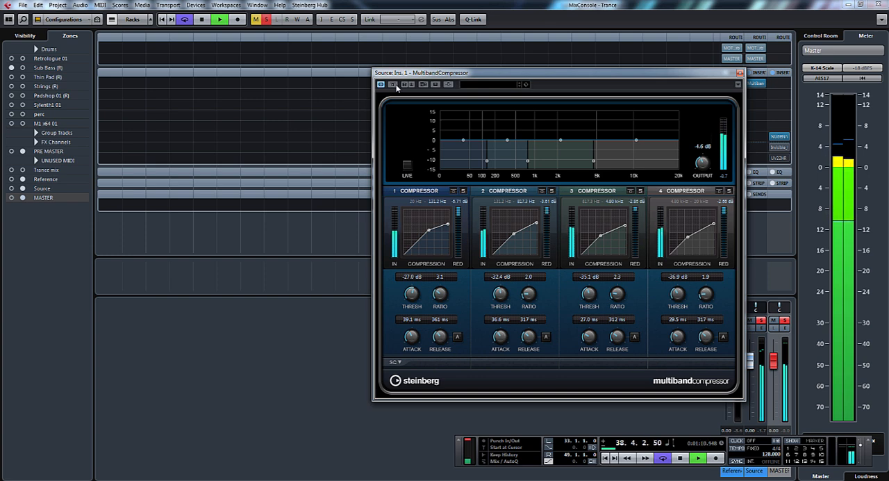
pyautogui.press('space')
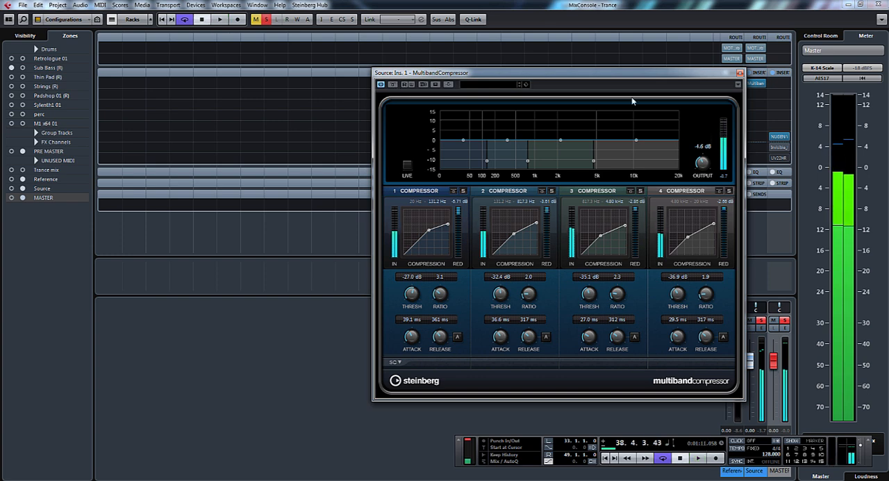
pyautogui.click(741, 74)
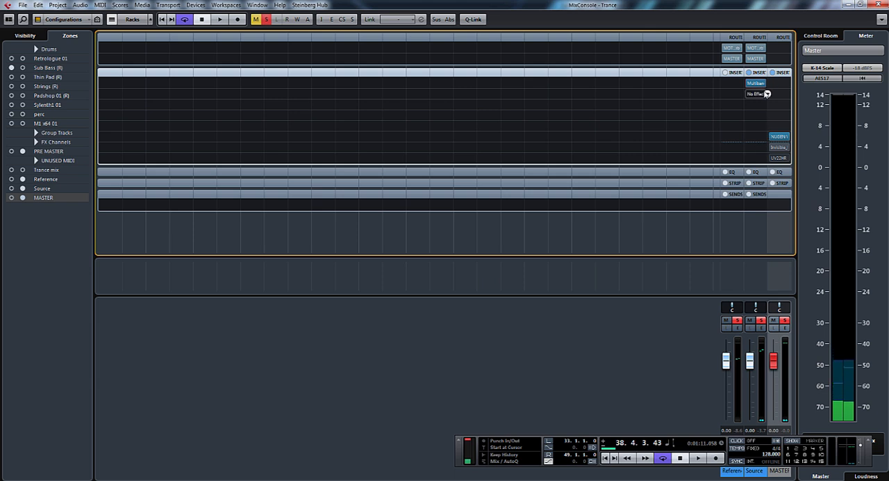
# - Insert UAD Manley Massive Passive from Powered Plugins in the Source channel's second insert slot and move its window aside
pyautogui.click(767, 93)
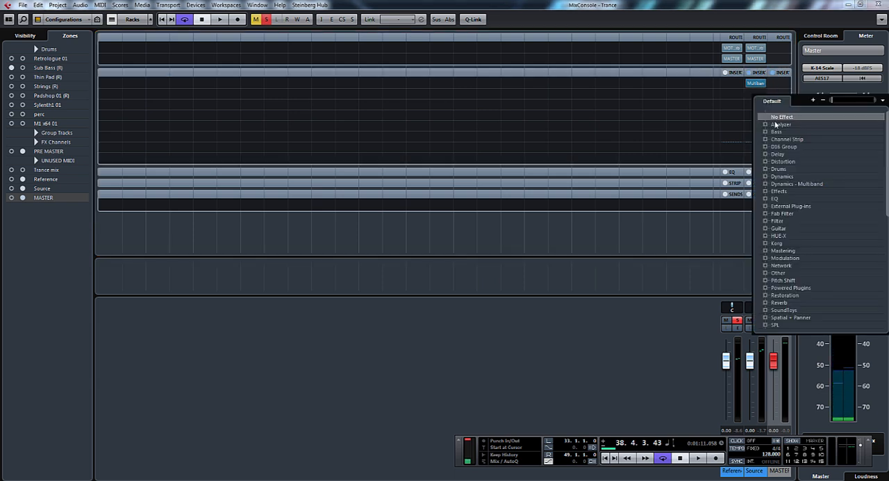
pyautogui.click(765, 288)
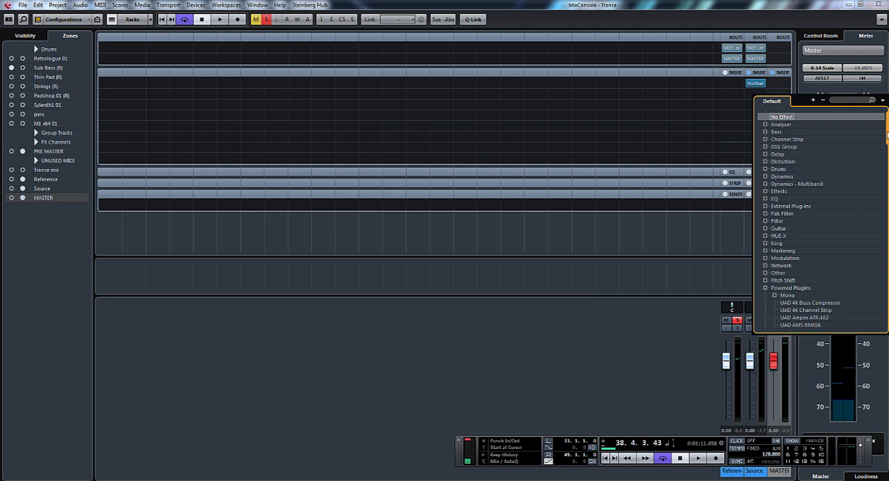
pyautogui.moveTo(888, 135); pyautogui.dragTo(888, 203)
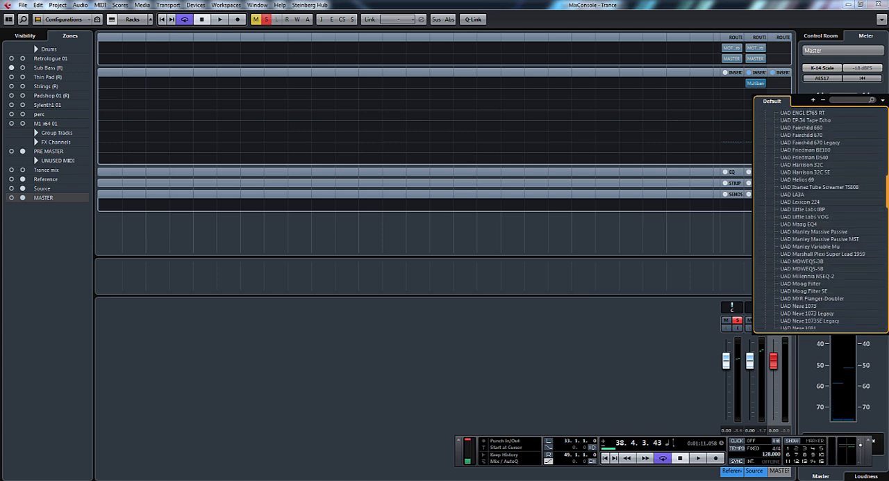
pyautogui.click(834, 233)
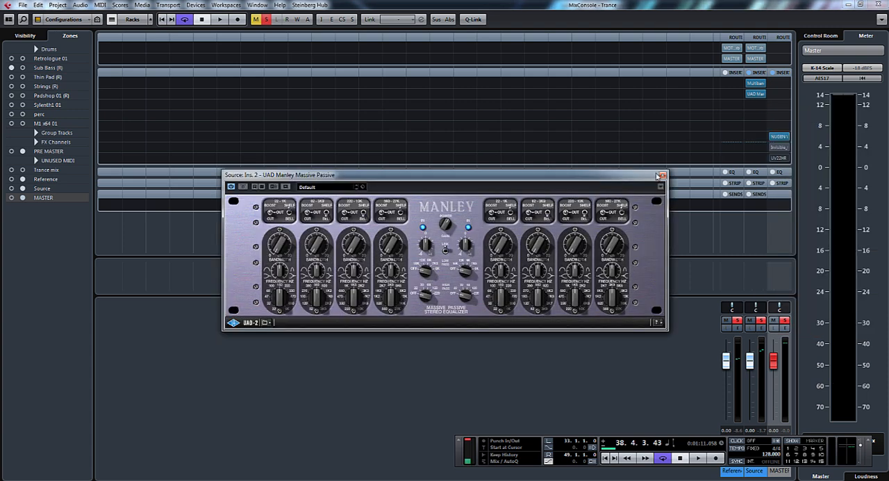
pyautogui.moveTo(634, 179); pyautogui.dragTo(759, 157)
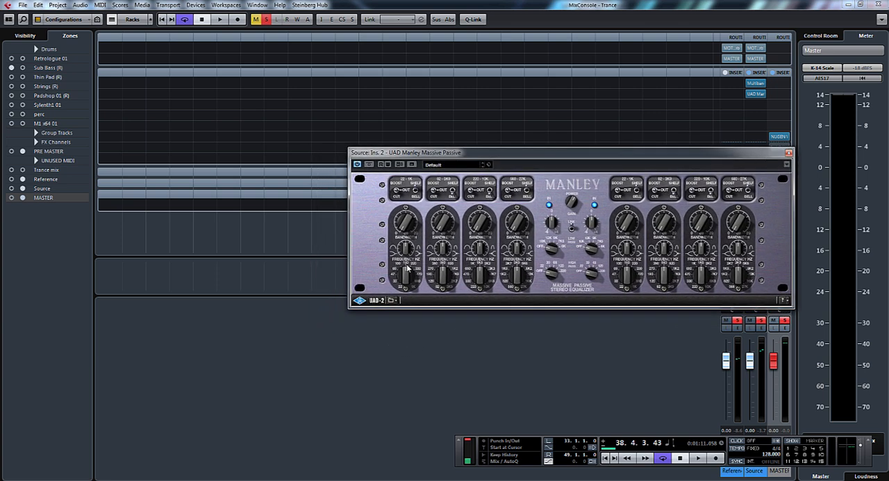
# - Try different frequency settings on the equalizer's lowest band and look at its preset list without loading one
pyautogui.moveTo(406, 270); pyautogui.dragTo(400, 306)
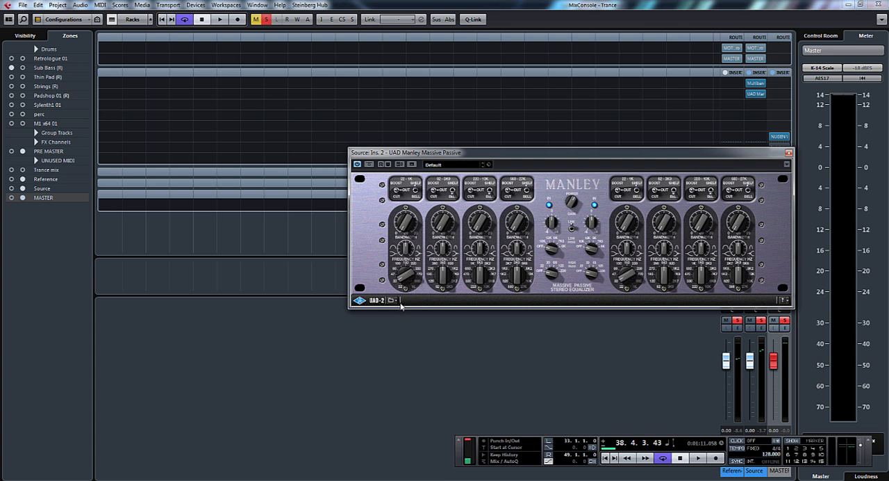
pyautogui.moveTo(398, 273); pyautogui.dragTo(410, 291)
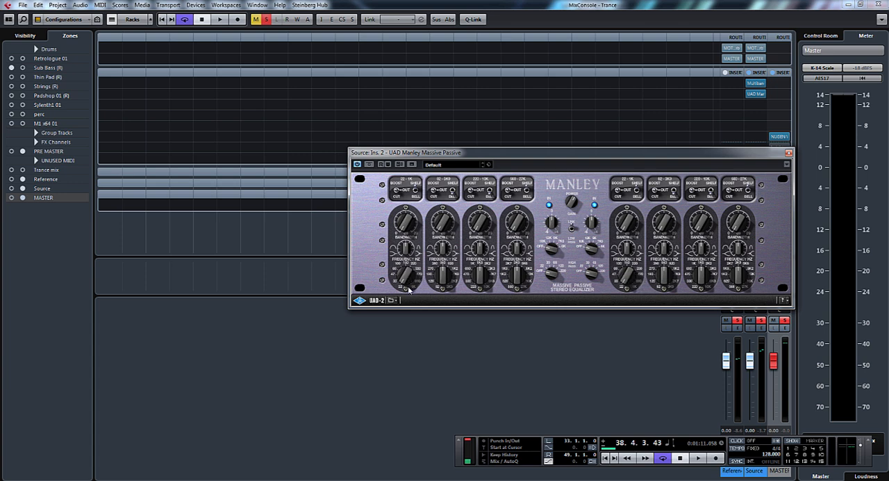
pyautogui.moveTo(462, 154)
pyautogui.mouseDown()
pyautogui.moveTo(455, 169)
pyautogui.moveTo(446, 151)
pyautogui.mouseUp()
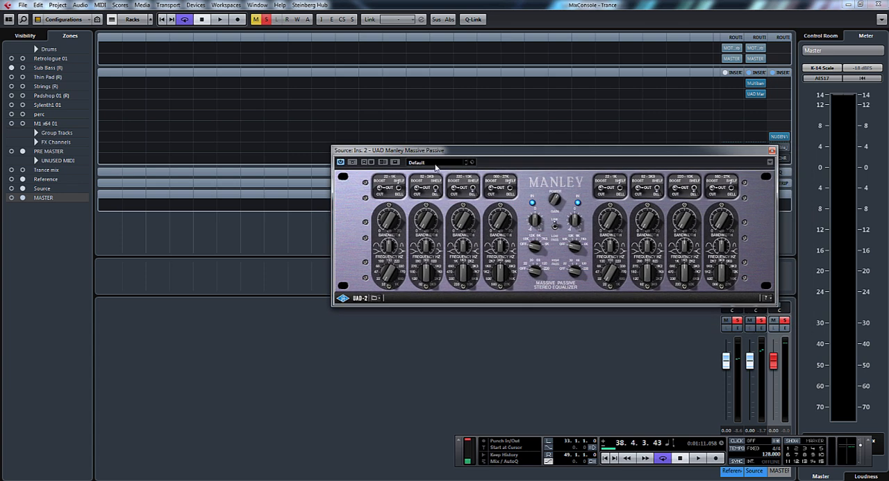
pyautogui.click(435, 164)
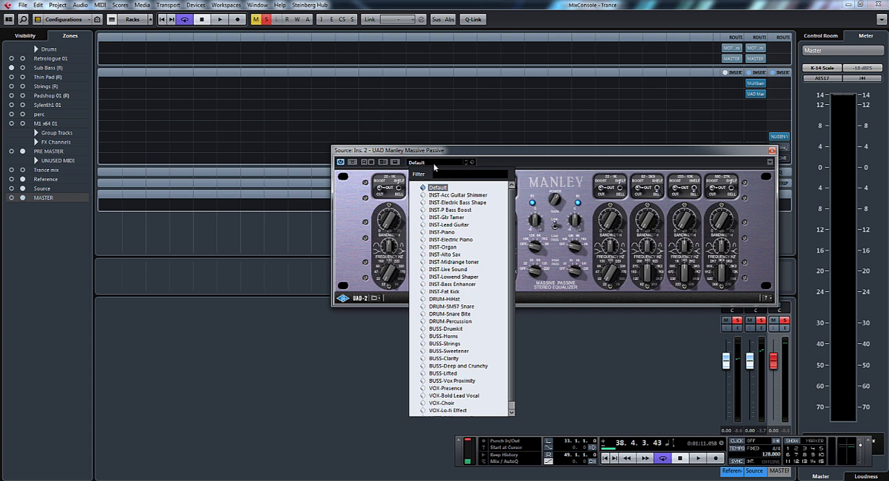
pyautogui.click(475, 162)
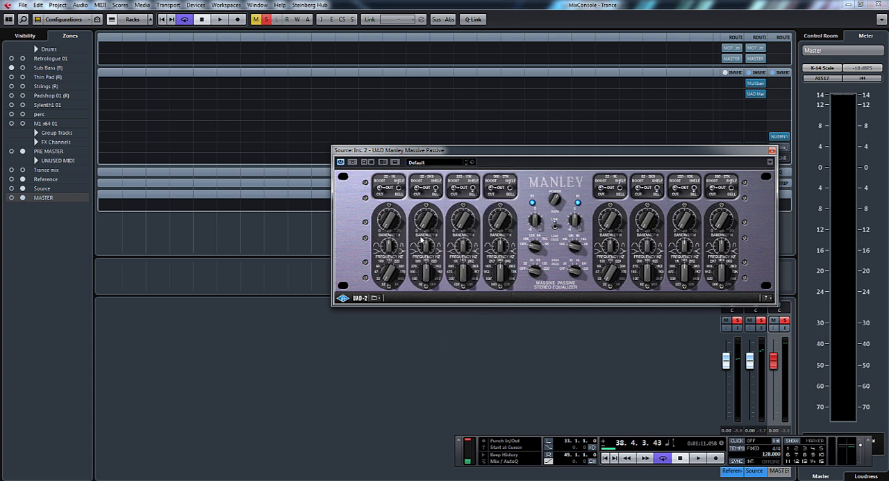
# - Play the mix, try switching the equalizer's lowest band to Boost, uncover the MASTER inserts and stop playback
pyautogui.press('space')
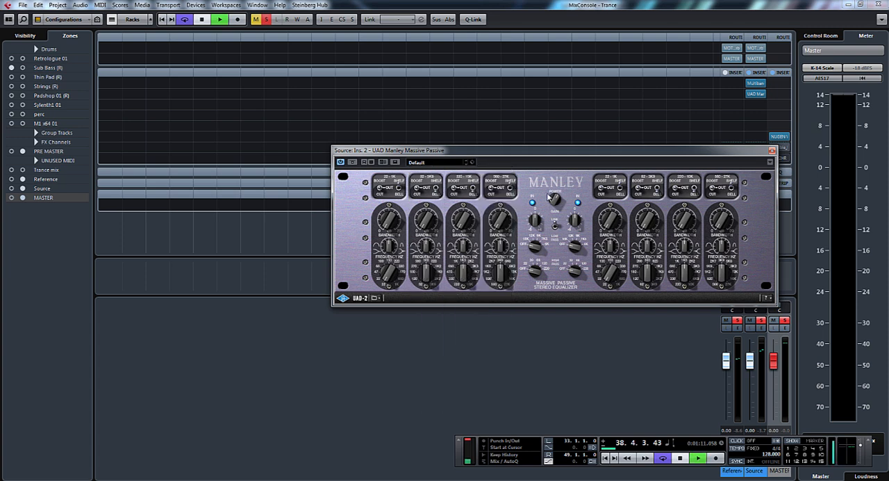
pyautogui.click(380, 185)
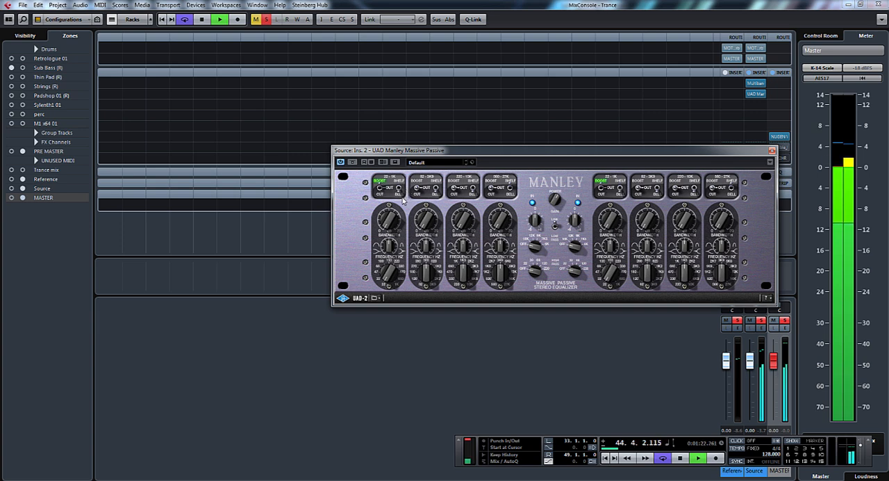
pyautogui.moveTo(445, 153); pyautogui.dragTo(381, 154)
pyautogui.press('space')
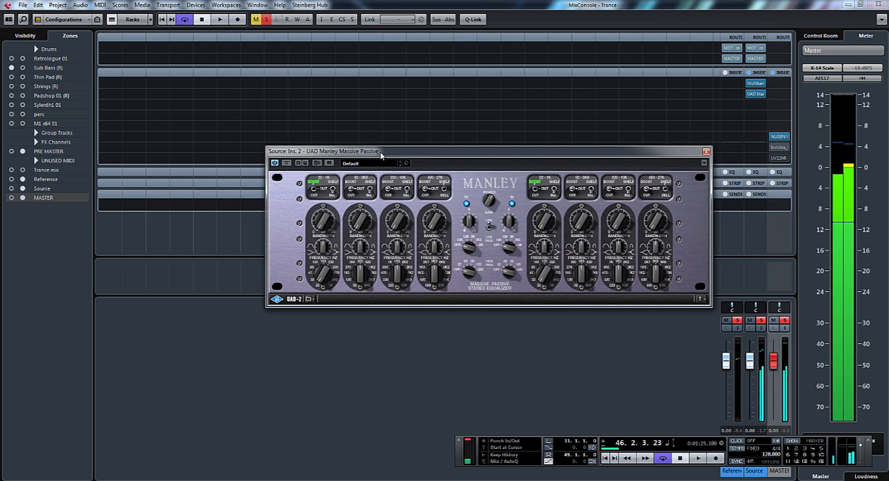
# - Open NUGEN Visualizer on the MASTER channel, play the mix to examine its low-frequency peak, and close the analyzer
pyautogui.click(780, 136)
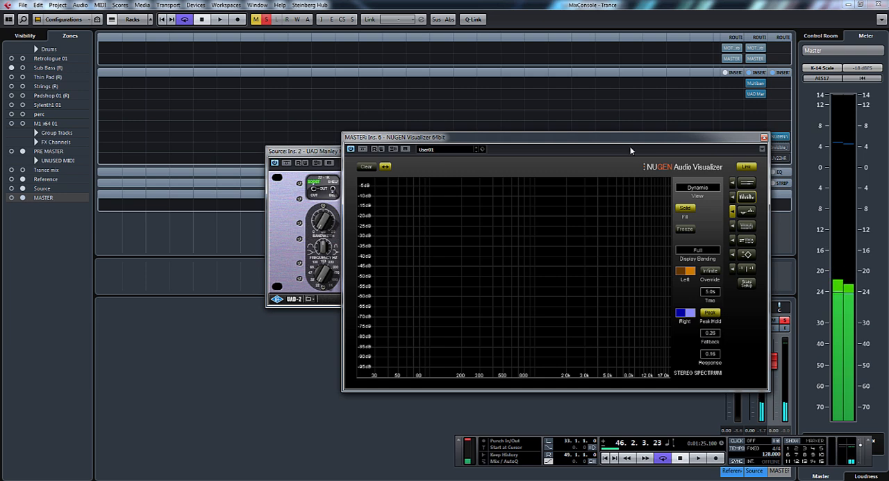
pyautogui.press('space')
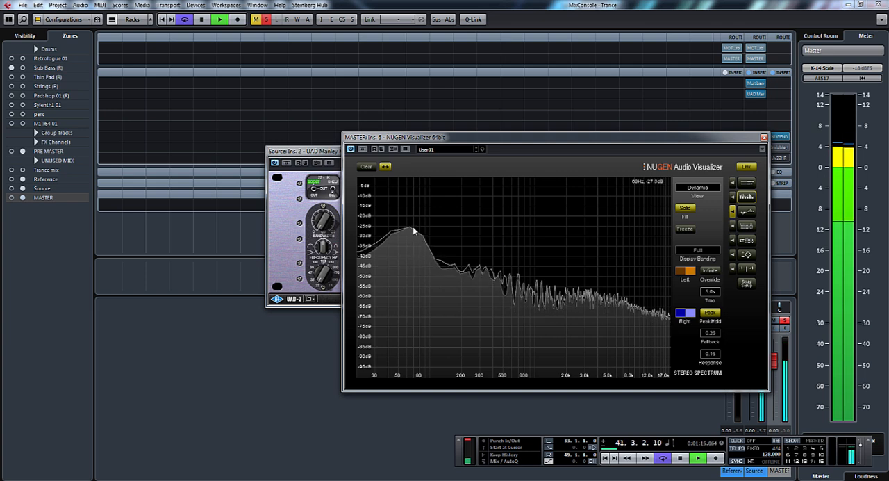
pyautogui.click(764, 137)
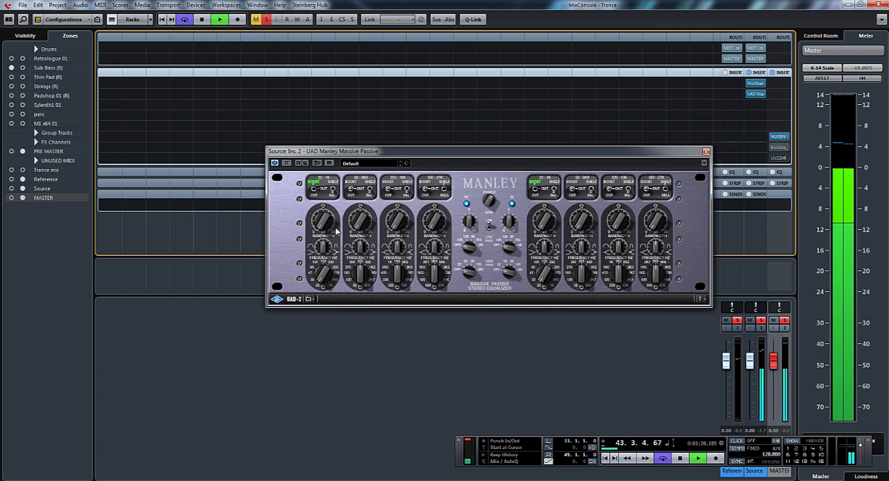
# - Adjust the bandwidth and frequency of the equalizer's lowest band during playback and switch its boost to Out
pyautogui.moveTo(326, 248); pyautogui.dragTo(327, 230)
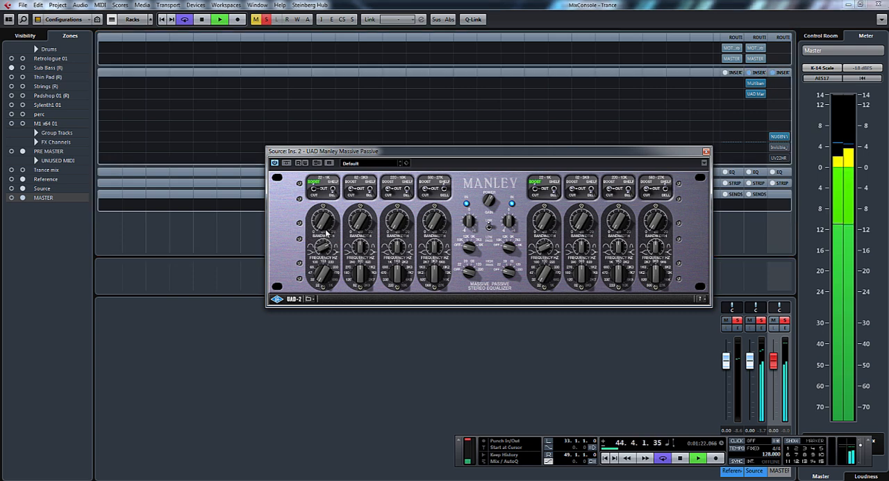
pyautogui.moveTo(324, 278); pyautogui.dragTo(331, 254)
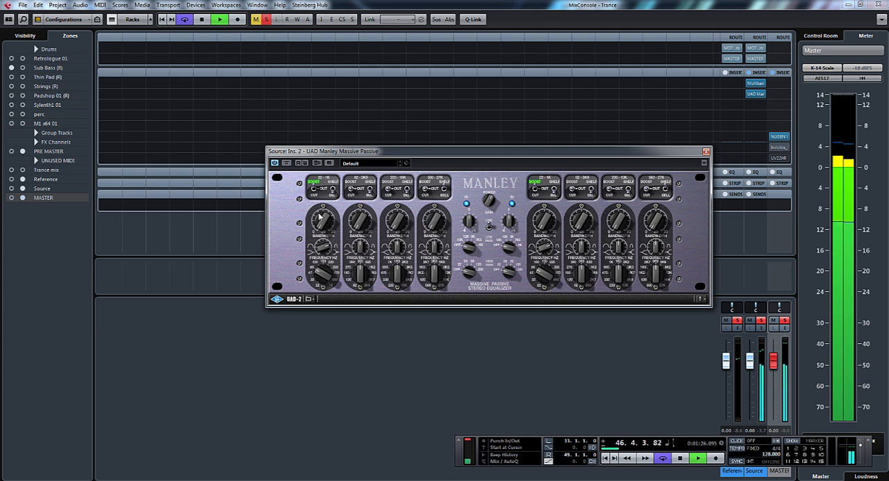
pyautogui.click(314, 190)
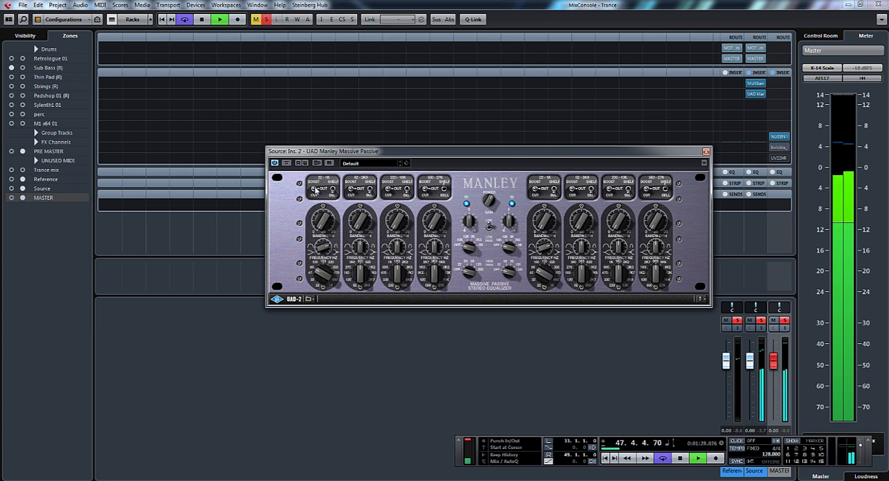
# - Switch the equalizer's lowest band to Cut and adjust its gain by ear
pyautogui.click(315, 193)
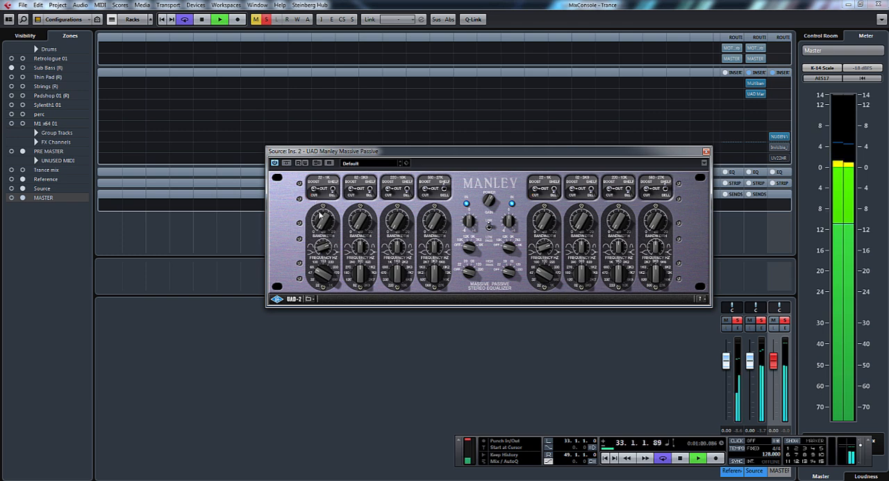
pyautogui.moveTo(323, 220); pyautogui.dragTo(333, 123)
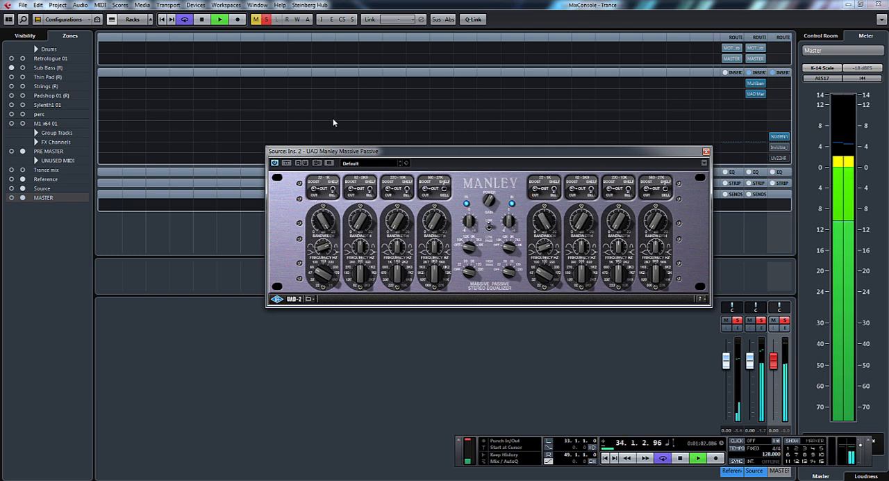
pyautogui.click(313, 189)
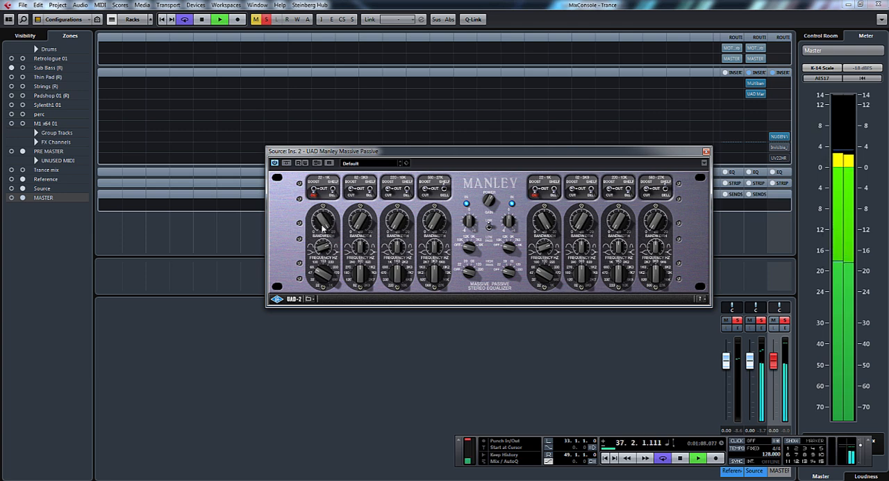
pyautogui.moveTo(322, 230); pyautogui.dragTo(337, 313)
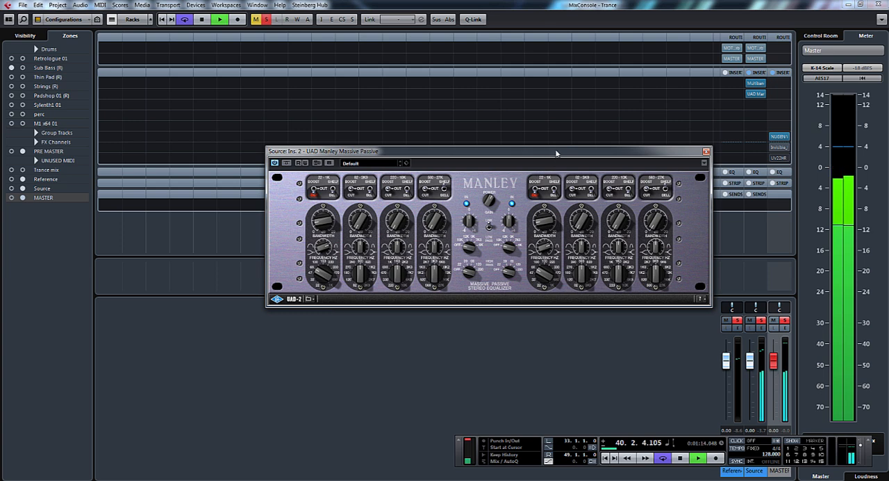
# - Open NUGEN Visualizer on the MASTER channel and arrange it with the equalizer so both can be watched during playback
pyautogui.moveTo(550, 154); pyautogui.dragTo(380, 143)
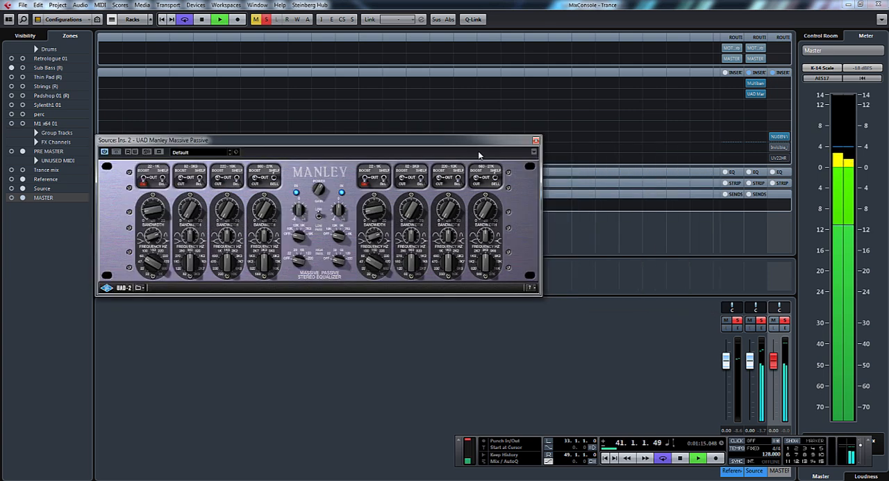
pyautogui.click(776, 137)
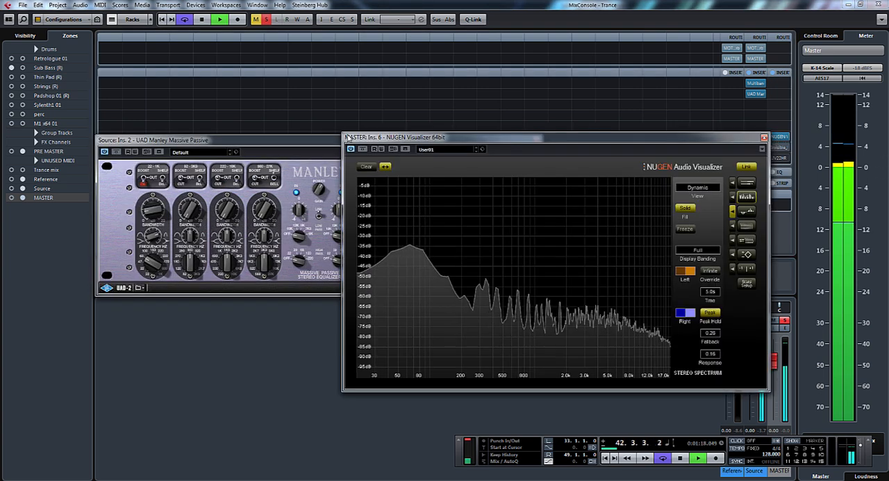
pyautogui.moveTo(448, 136); pyautogui.dragTo(559, 11)
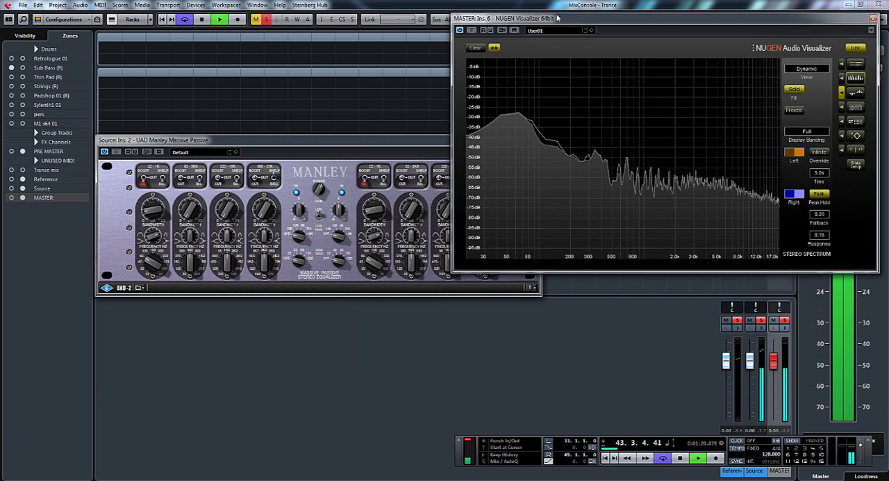
pyautogui.click(358, 141)
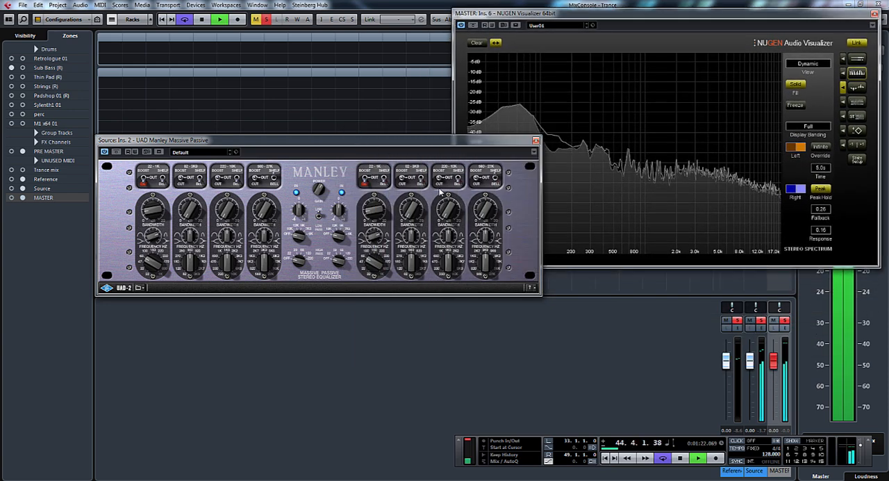
pyautogui.moveTo(359, 144); pyautogui.dragTo(629, 292)
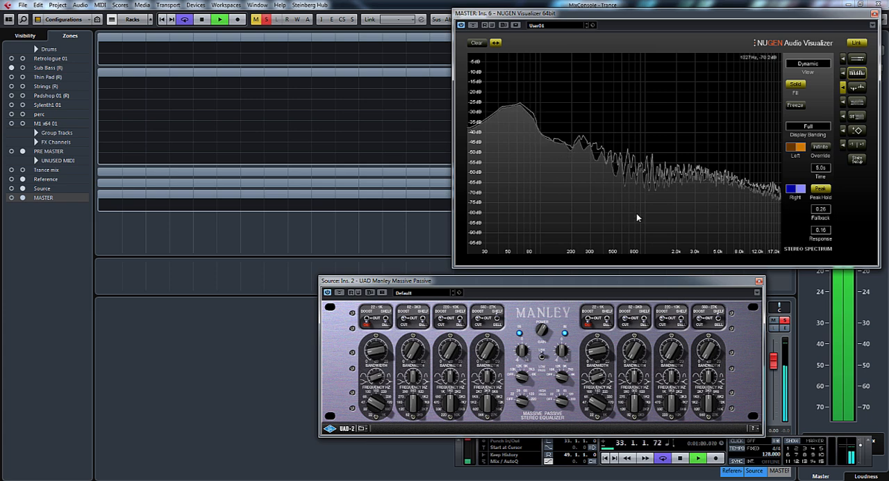
pyautogui.moveTo(595, 282); pyautogui.dragTo(597, 271)
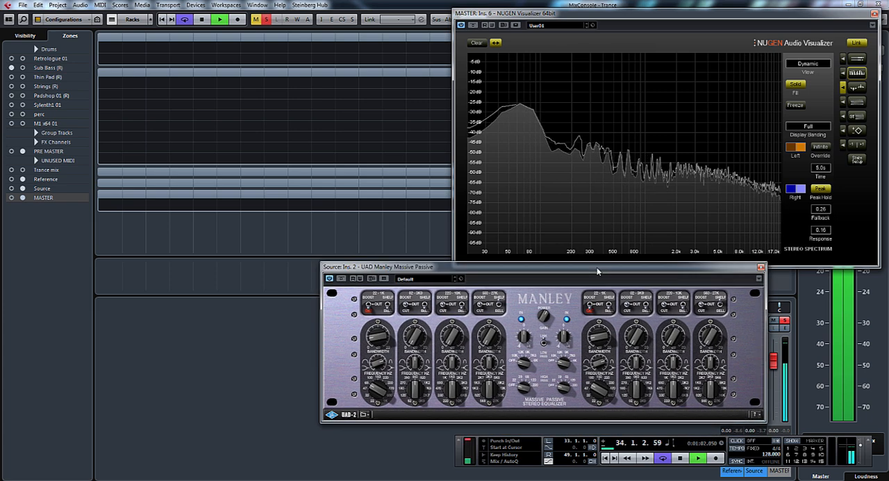
# - Switch the equalizer's second band to Boost, adjust its frequency and gain by ear, check the bypass and stop playback
pyautogui.moveTo(418, 395); pyautogui.dragTo(415, 375)
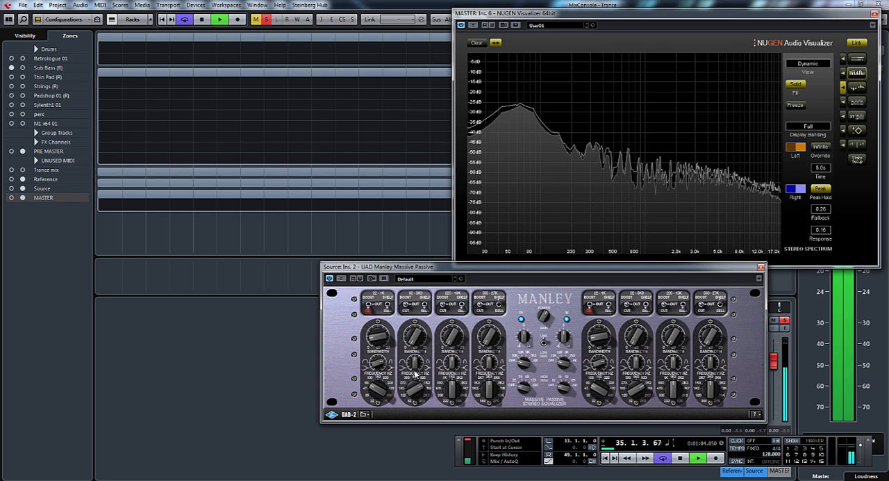
pyautogui.click(407, 305)
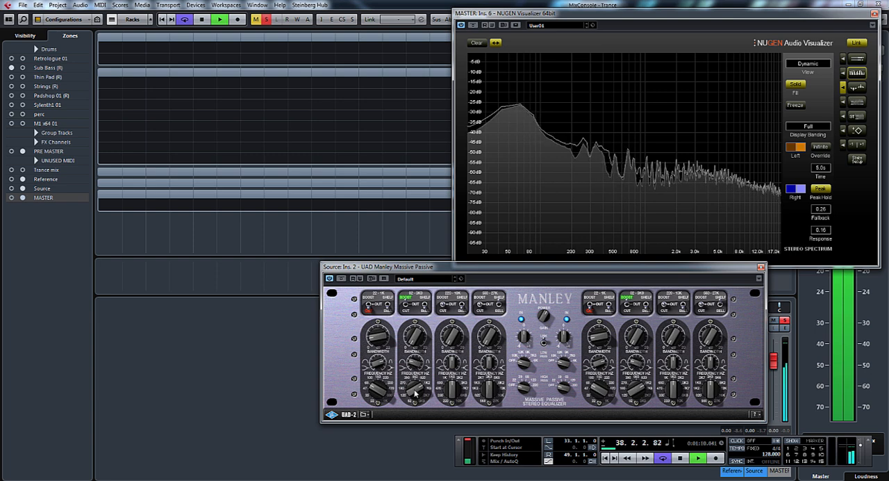
pyautogui.moveTo(415, 338); pyautogui.dragTo(417, 267)
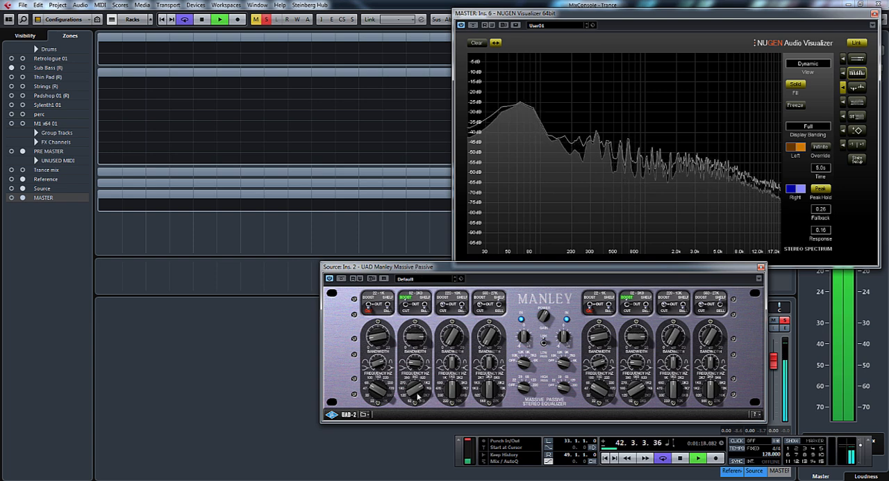
pyautogui.moveTo(416, 394); pyautogui.dragTo(418, 404)
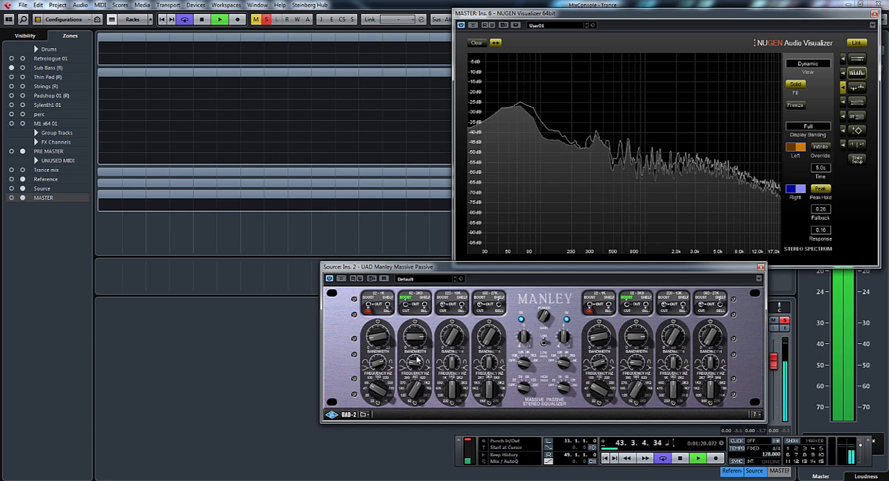
pyautogui.moveTo(415, 343); pyautogui.dragTo(424, 376)
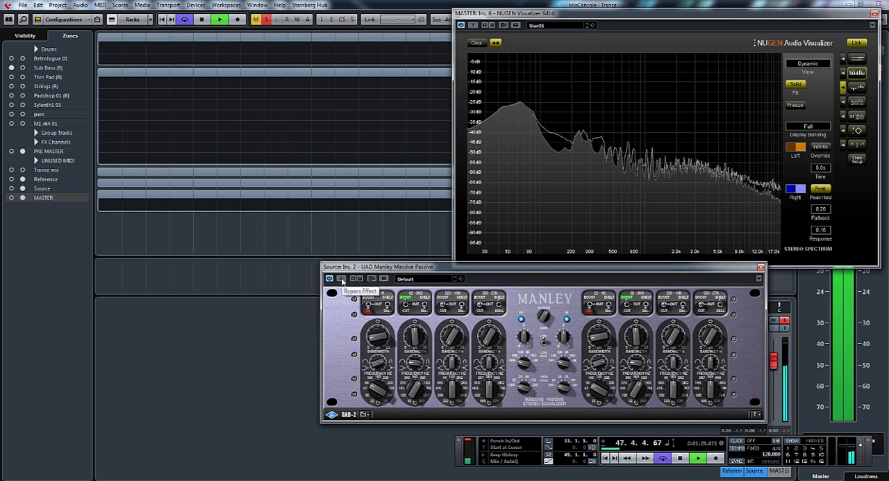
pyautogui.click(341, 278)
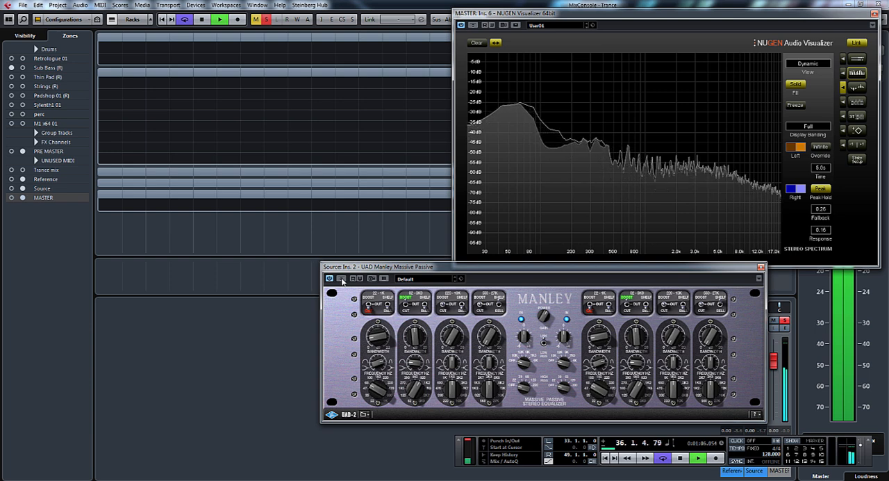
pyautogui.press('space')
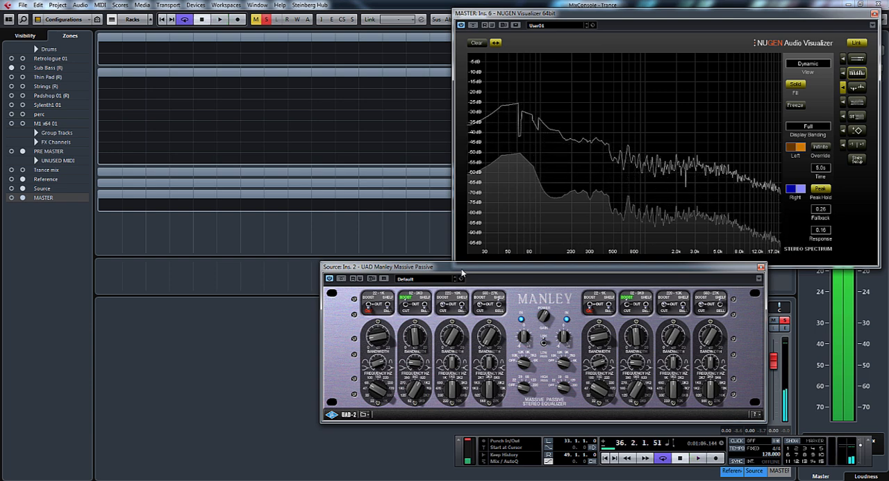
# - Resume playback, switch the equalizer's fourth band to Boost and adjust its bandwidth, frequency and gain by ear
pyautogui.moveTo(593, 268); pyautogui.dragTo(510, 242)
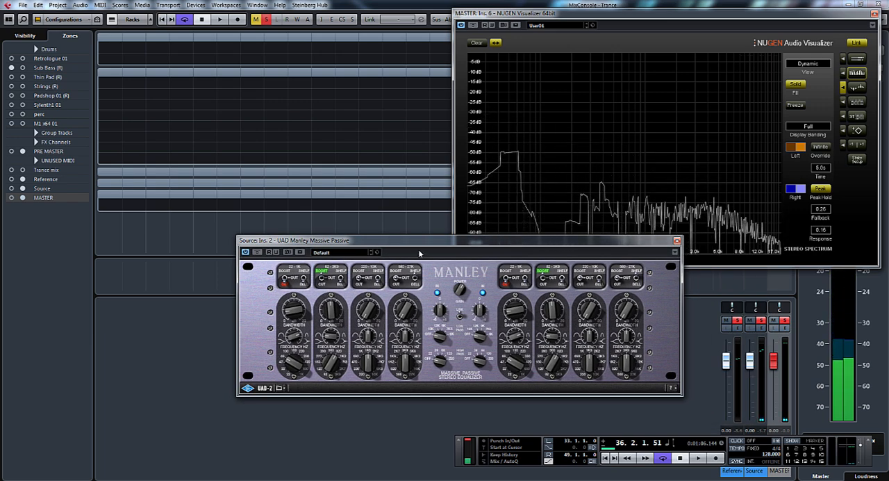
pyautogui.moveTo(421, 247); pyautogui.dragTo(425, 254)
pyautogui.press('space')
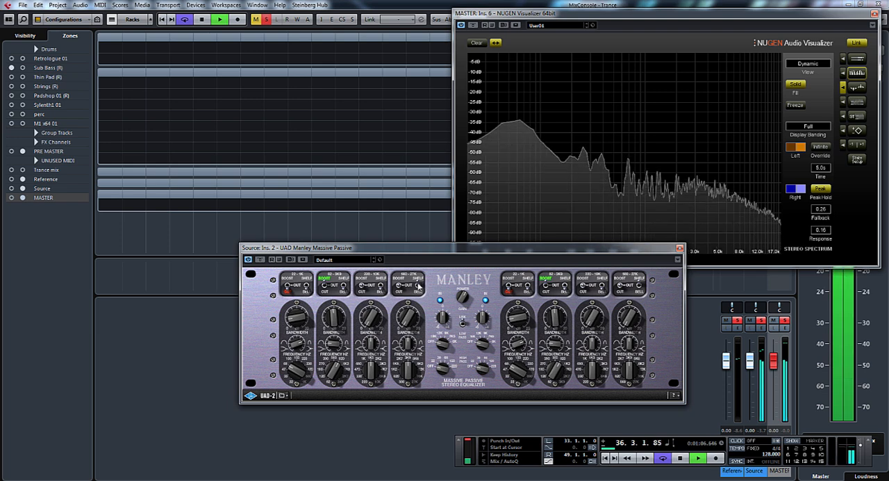
pyautogui.click(397, 287)
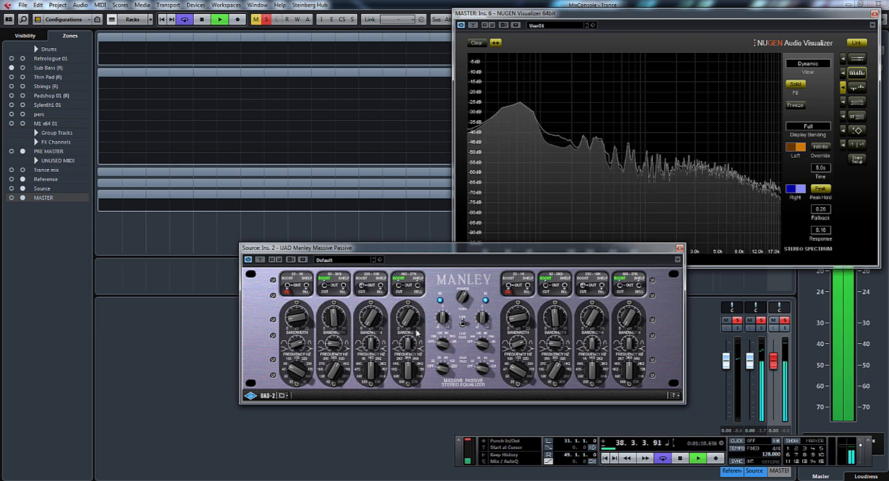
pyautogui.moveTo(408, 348); pyautogui.dragTo(406, 368)
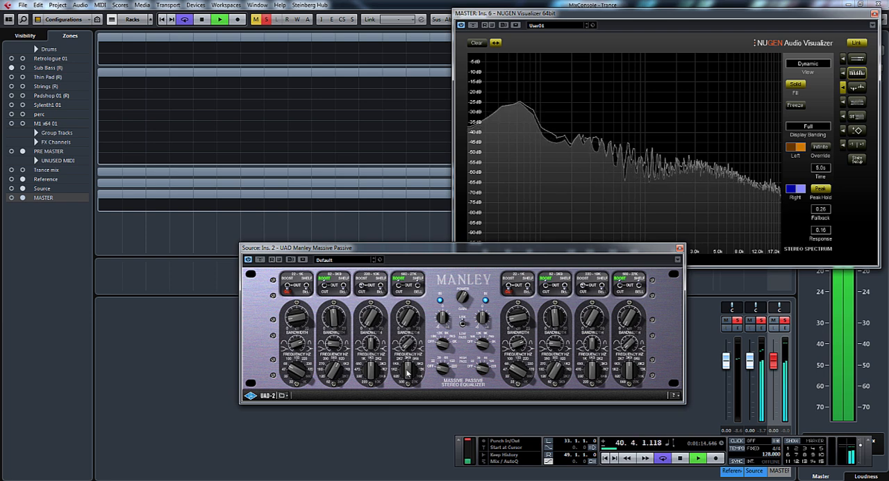
pyautogui.moveTo(407, 373); pyautogui.dragTo(415, 335)
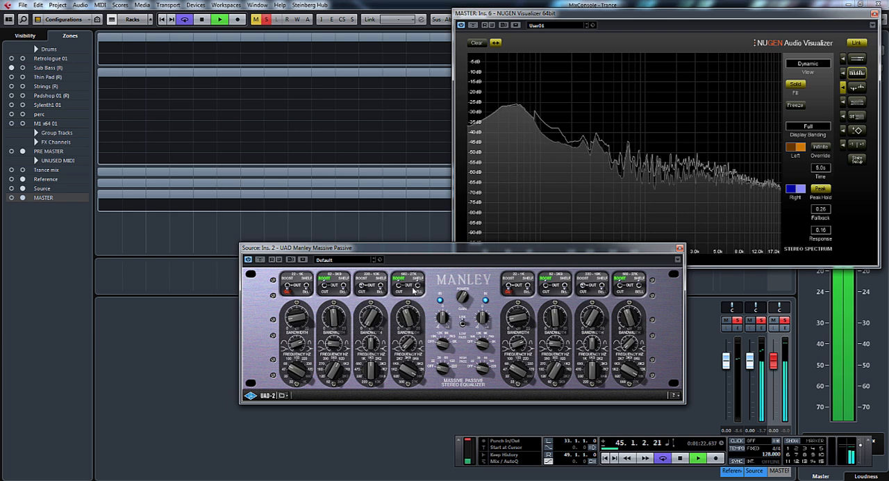
pyautogui.moveTo(409, 381); pyautogui.dragTo(409, 387)
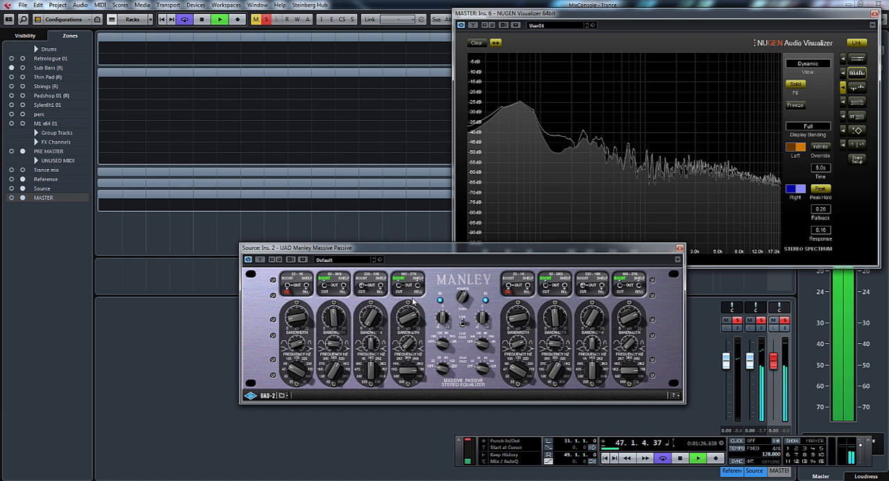
pyautogui.moveTo(414, 313)
pyautogui.mouseDown()
pyautogui.moveTo(413, 333)
pyautogui.moveTo(410, 325)
pyautogui.mouseUp()
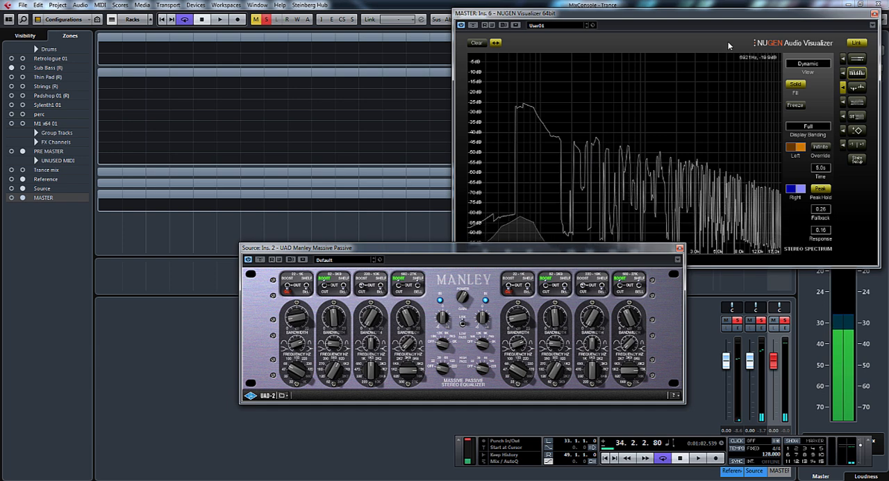
# - Examine the mix's spectrum in the Visualizer during playback and readjust the gain of the equalizer's second band
pyautogui.moveTo(720, 17); pyautogui.dragTo(722, 16)
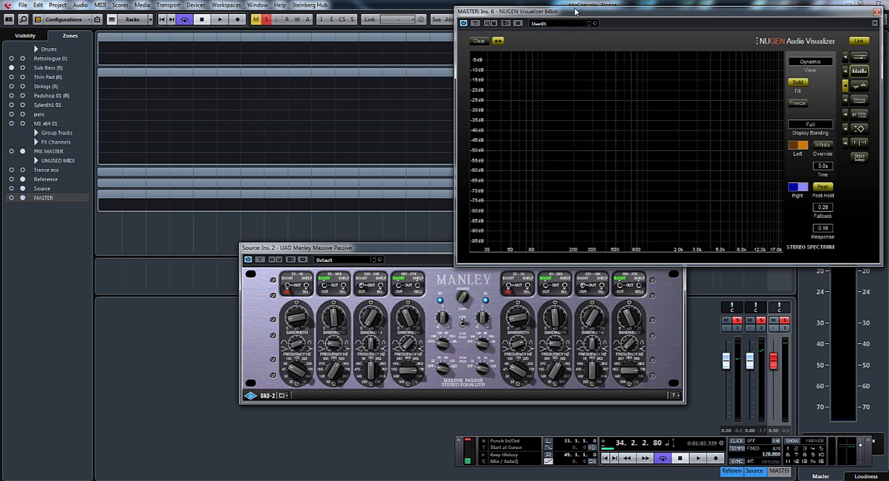
pyautogui.moveTo(590, 12); pyautogui.dragTo(591, 8)
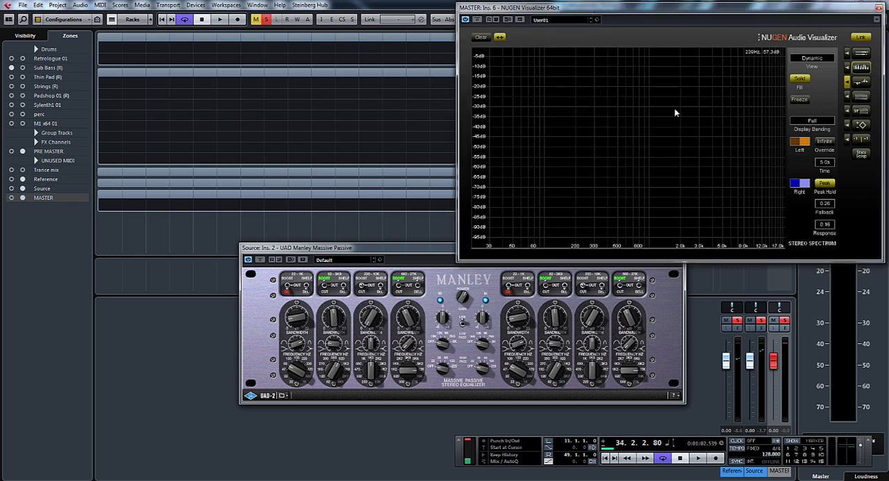
pyautogui.press('space')
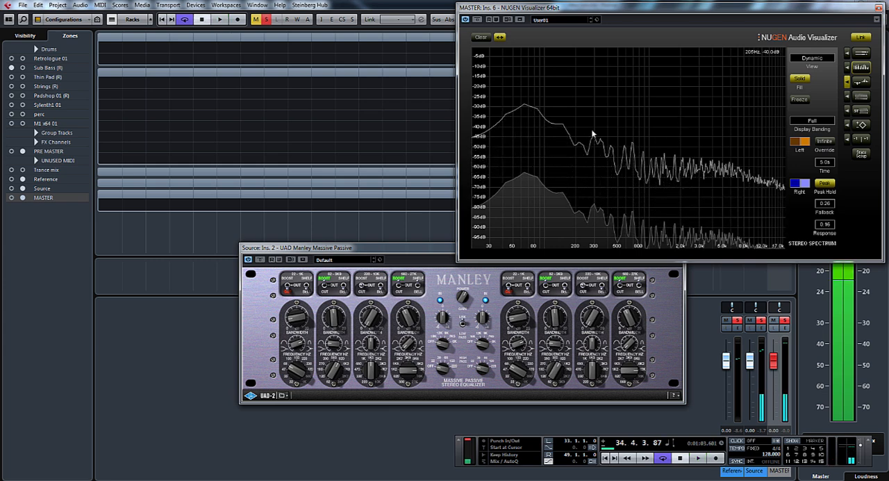
pyautogui.press('space')
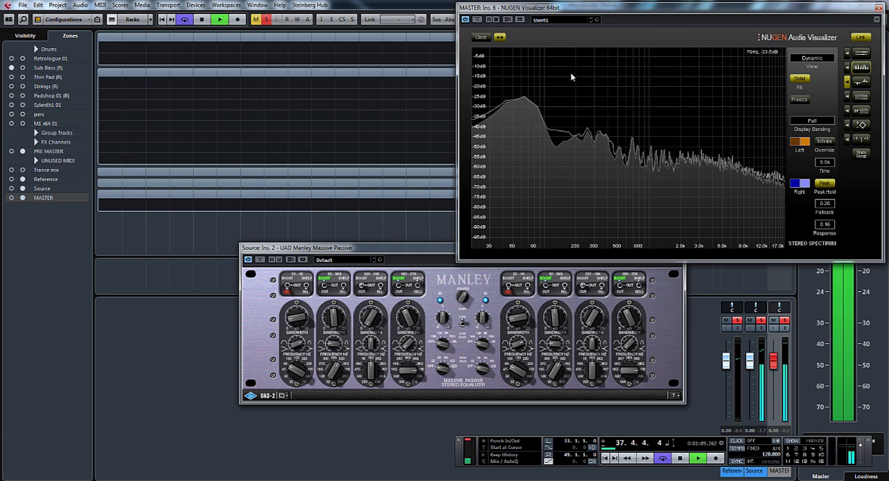
pyautogui.moveTo(620, 9); pyautogui.dragTo(622, 14)
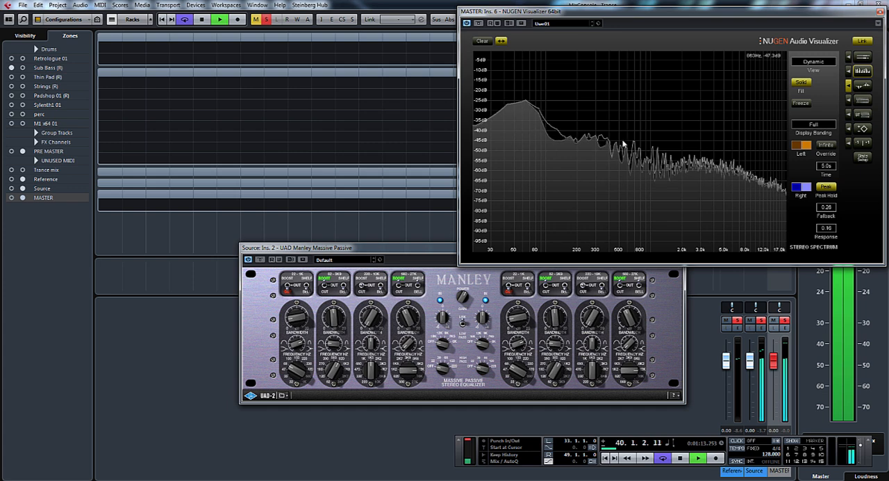
pyautogui.click(334, 317)
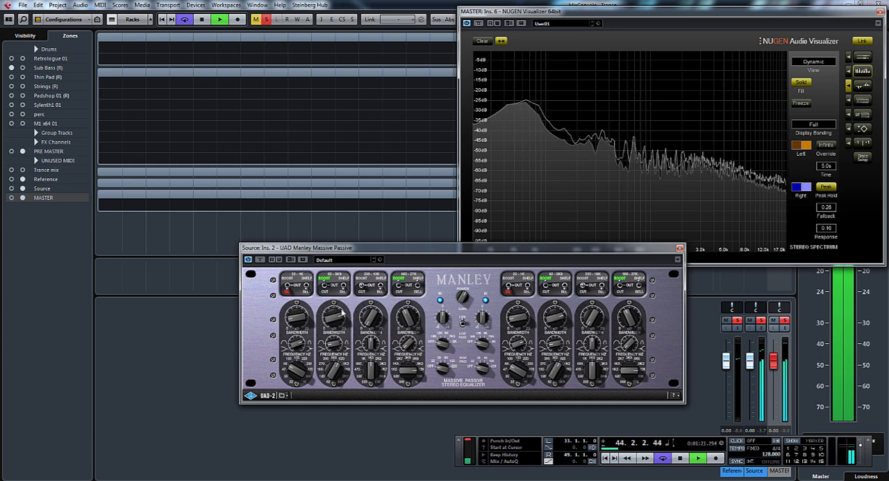
pyautogui.moveTo(494, 250); pyautogui.dragTo(505, 213)
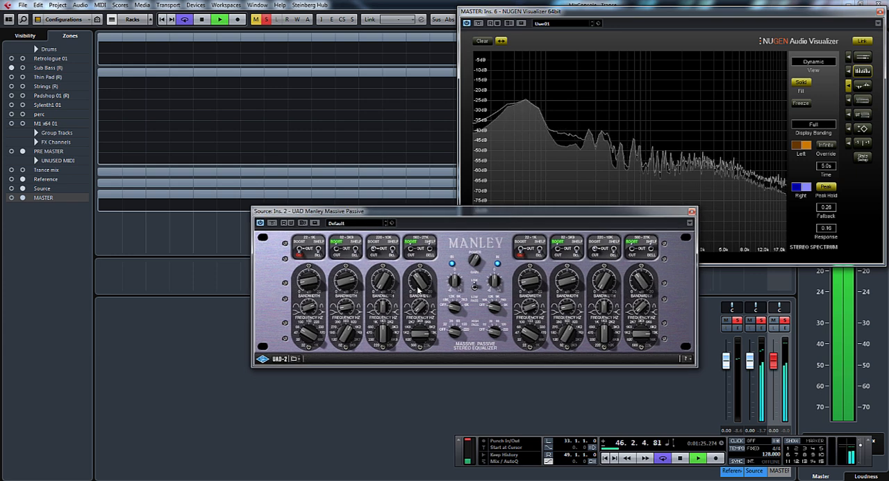
# - Switch the equalizer's third band to Cut and adjust its gain, bandwidth and frequency during playback
pyautogui.click(375, 254)
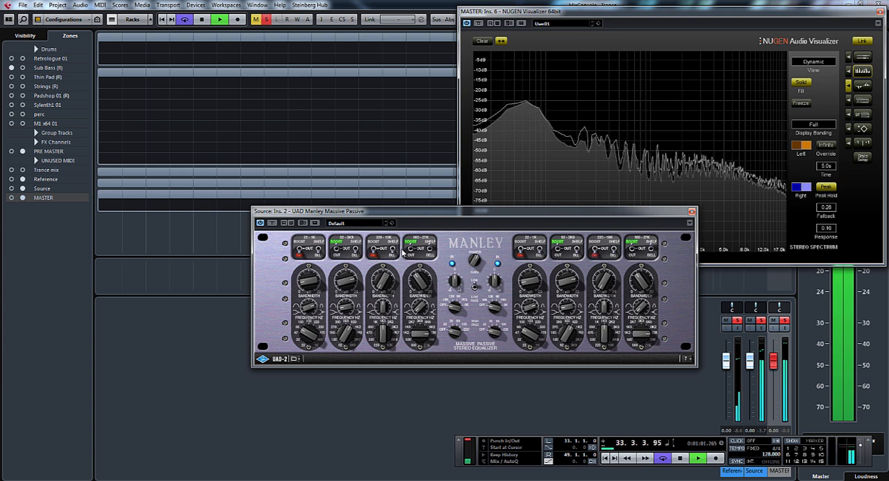
pyautogui.press('space')
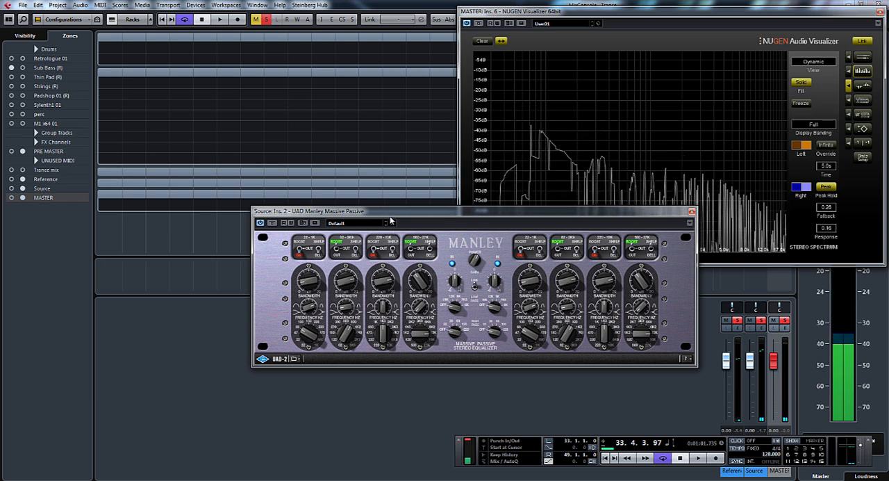
pyautogui.press('space')
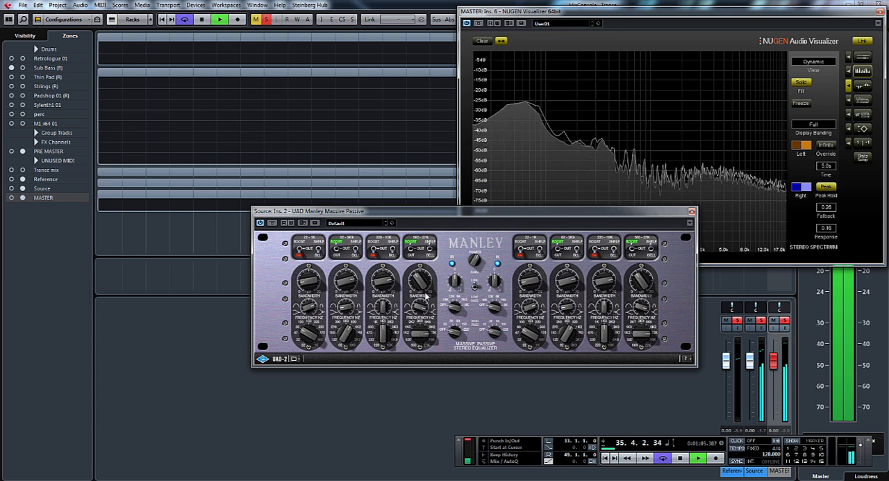
pyautogui.moveTo(421, 309); pyautogui.dragTo(422, 375)
pyautogui.moveTo(385, 313); pyautogui.dragTo(388, 268)
pyautogui.moveTo(383, 336); pyautogui.dragTo(398, 307)
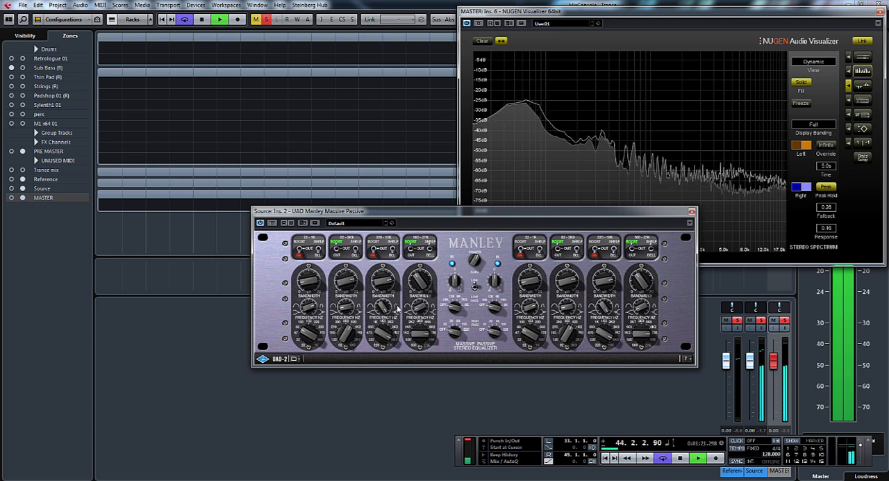
# - Refine the third band's gain and frequency by ear and compare the mix with the equalizer bypassed and active
pyautogui.moveTo(387, 279); pyautogui.dragTo(395, 409)
pyautogui.moveTo(387, 286); pyautogui.dragTo(390, 260)
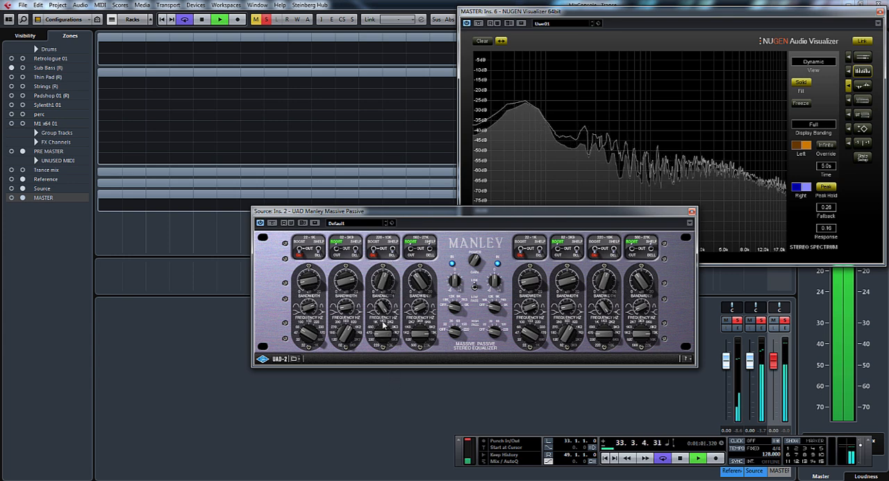
pyautogui.moveTo(384, 325); pyautogui.dragTo(391, 292)
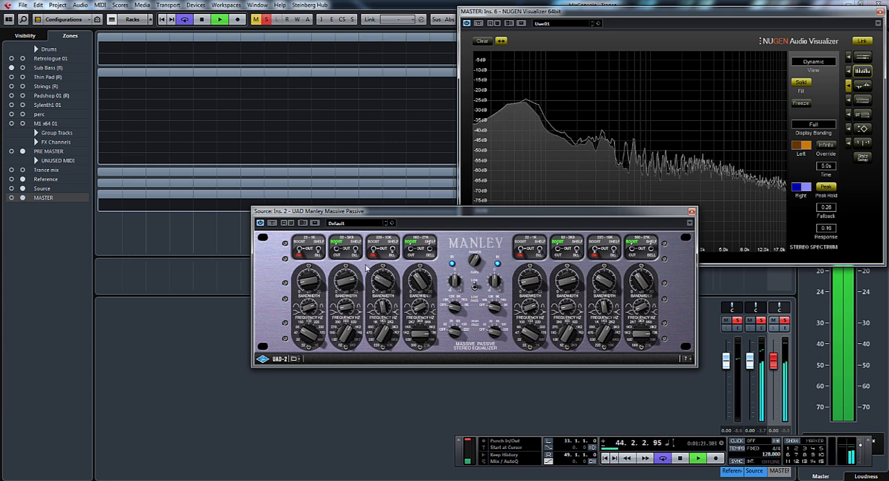
pyautogui.click(273, 223)
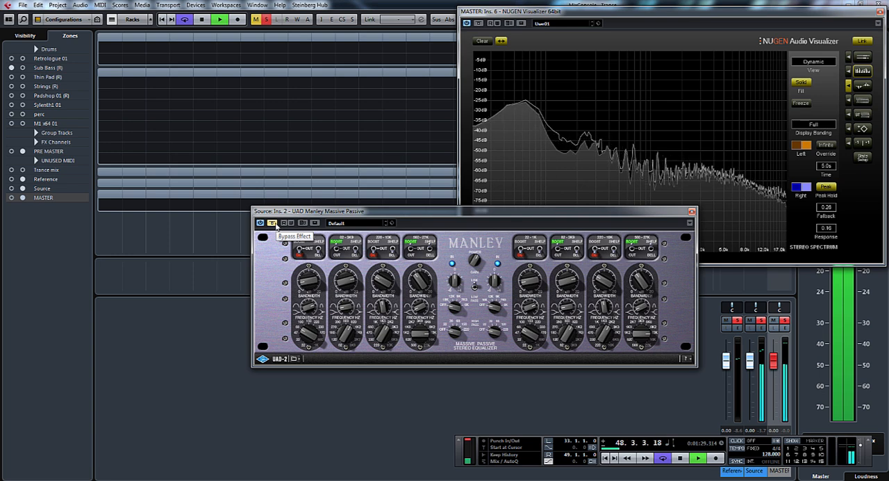
pyautogui.click(276, 225)
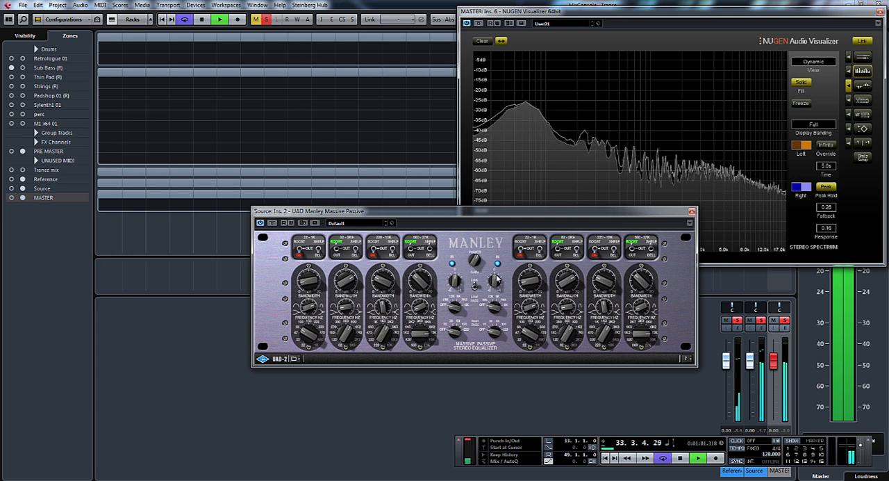
# - Stop playback and close the Visualizer and Manley Massive Passive plug-in windows
pyautogui.press('space')
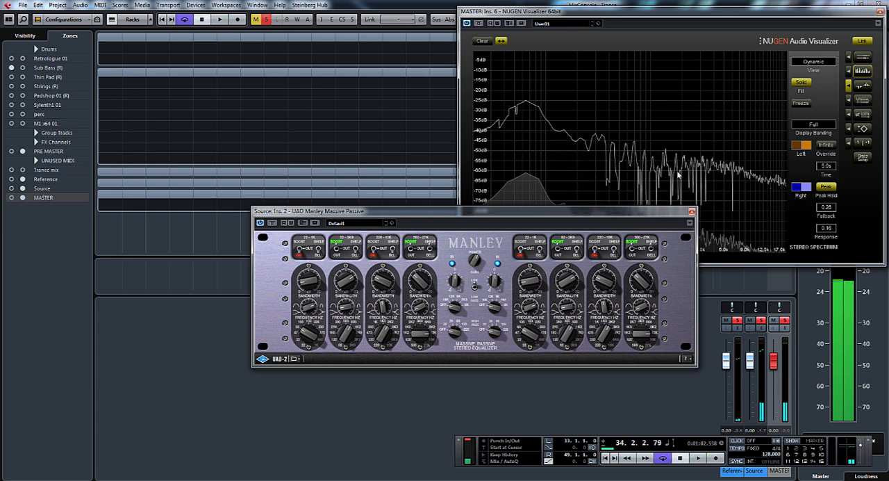
pyautogui.click(880, 12)
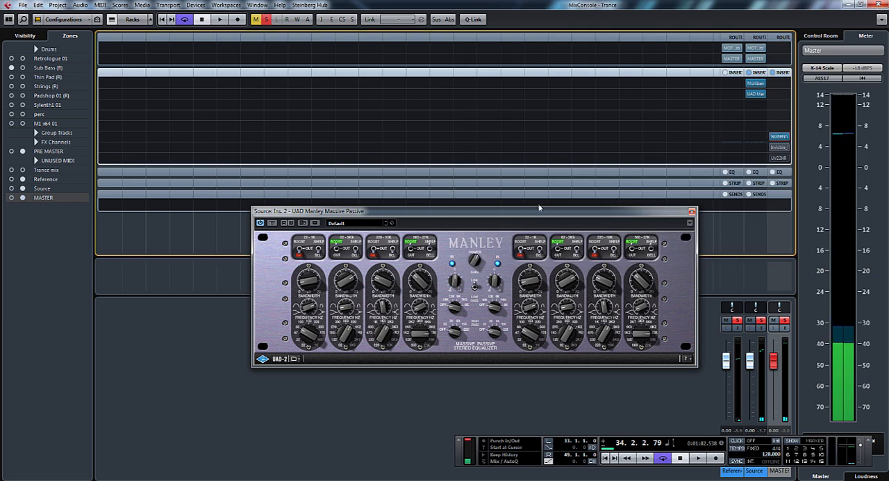
pyautogui.click(691, 211)
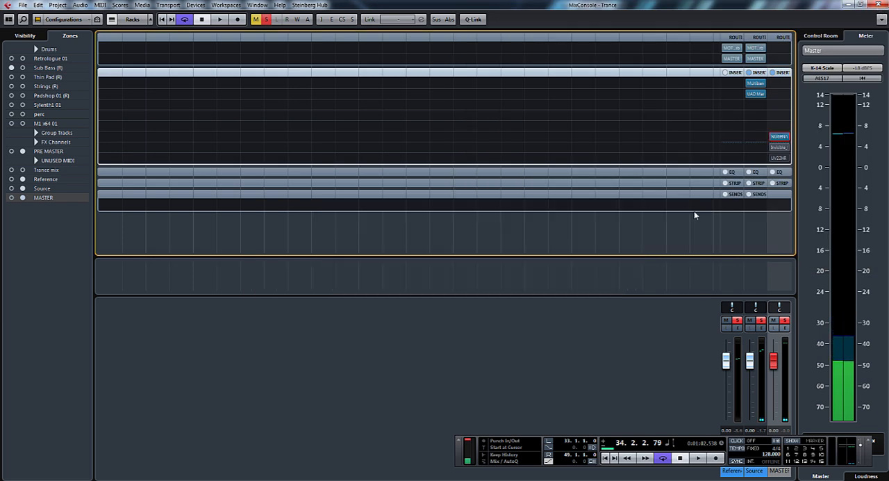
# - Load the UAD bx_digital V2 equalizer into the Source channel's third insert slot and reposition its window
pyautogui.click(766, 105)
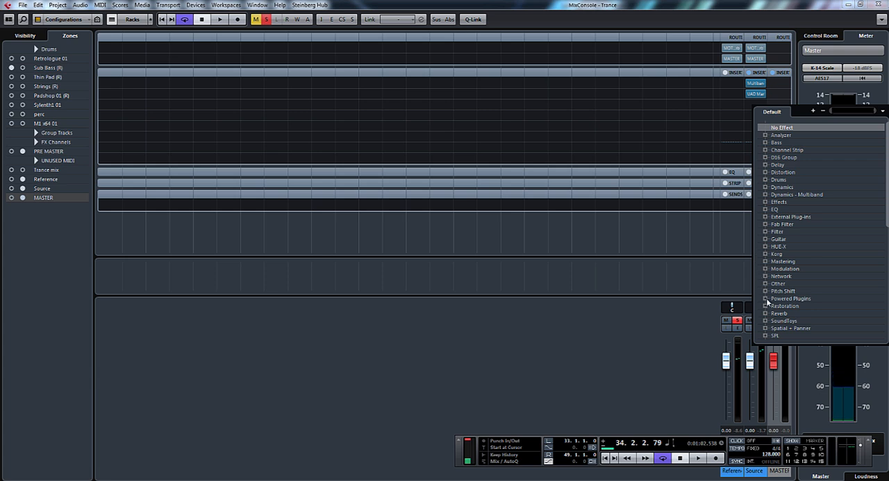
pyautogui.click(765, 298)
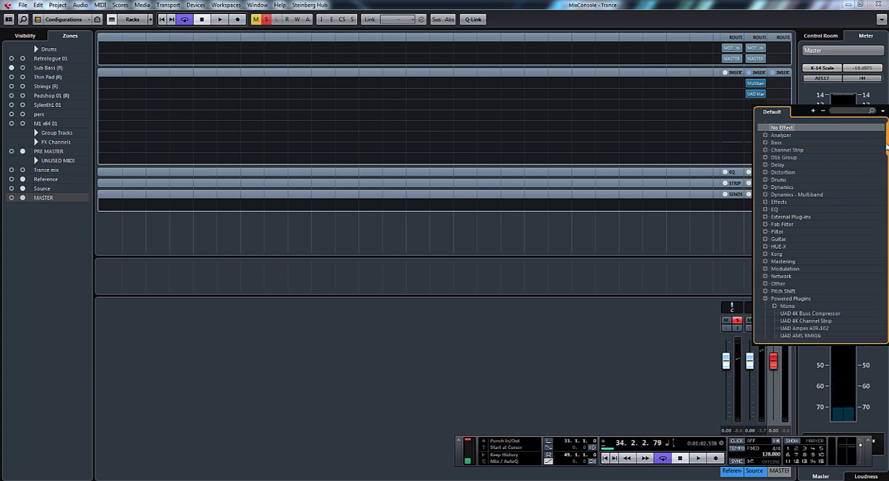
pyautogui.scroll(-10, 887, 146)
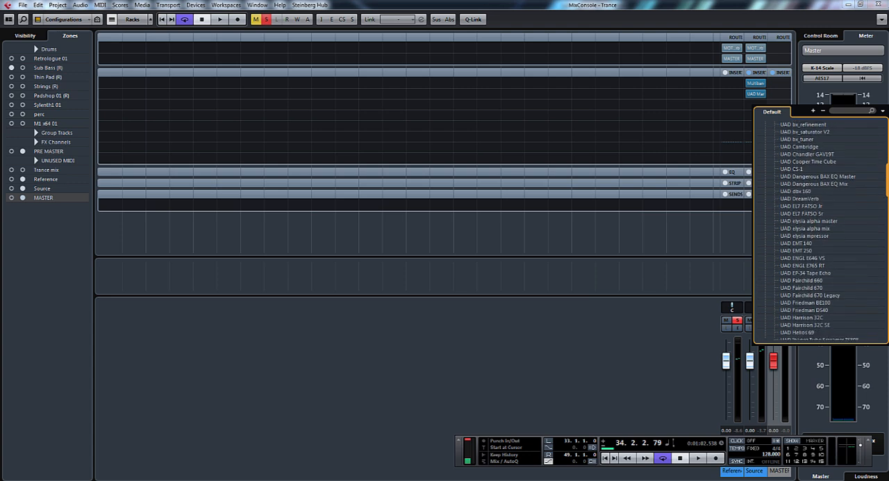
pyautogui.scroll(-8, 820, 230)
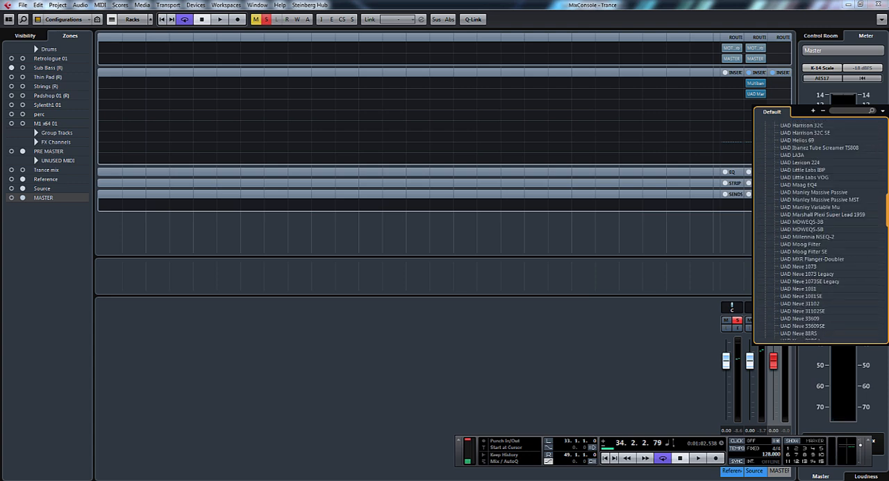
pyautogui.scroll(-3, 820, 229)
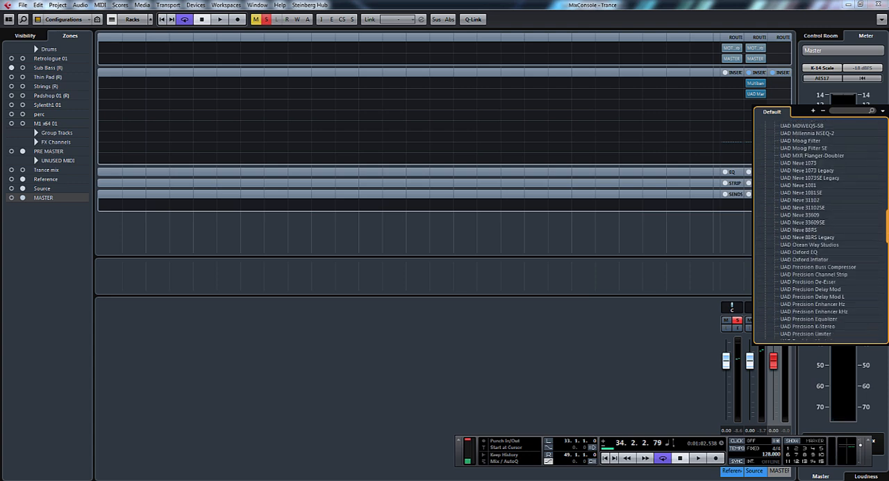
pyautogui.scroll(-9, 820, 230)
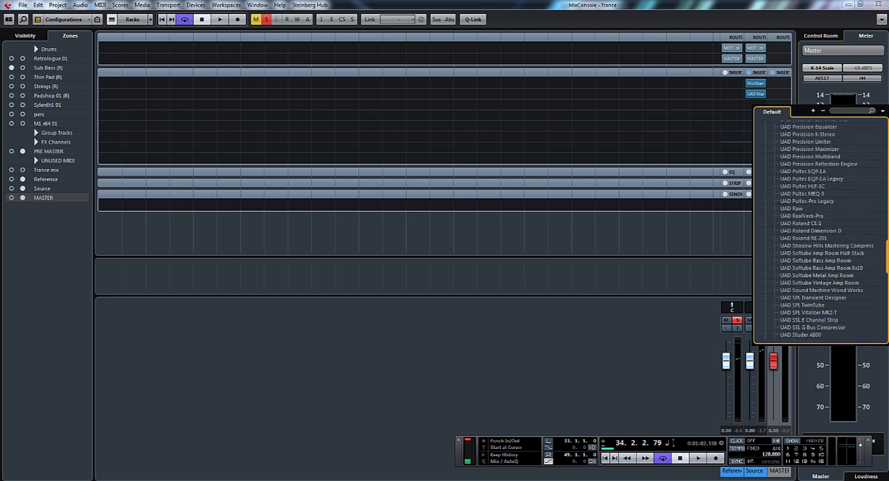
pyautogui.scroll(-6, 820, 230)
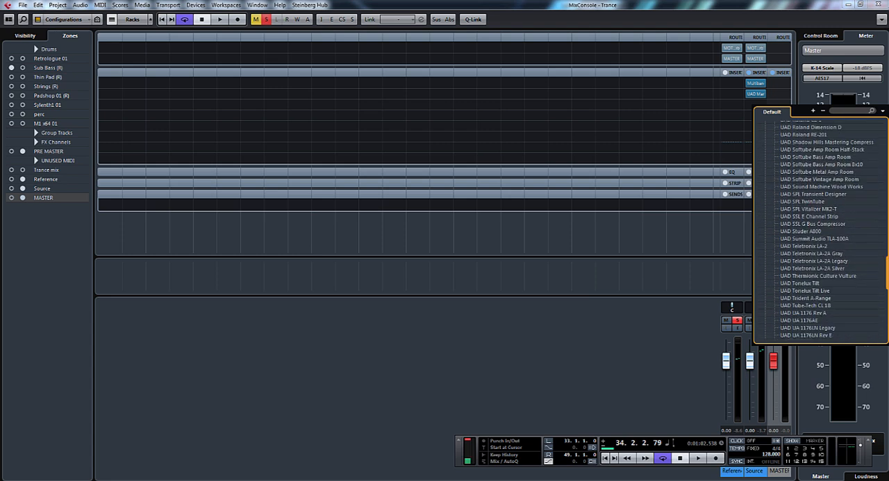
pyautogui.scroll(-2, 820, 230)
pyautogui.scroll(12, 820, 230)
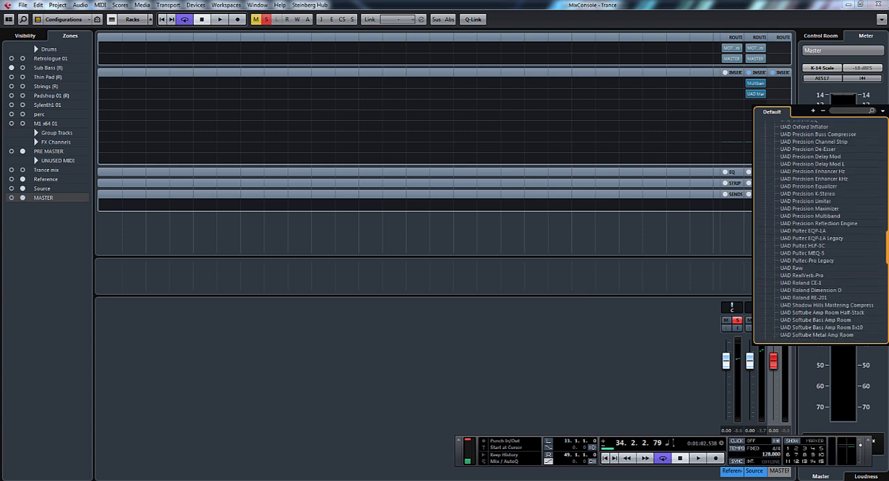
pyautogui.scroll(8, 820, 230)
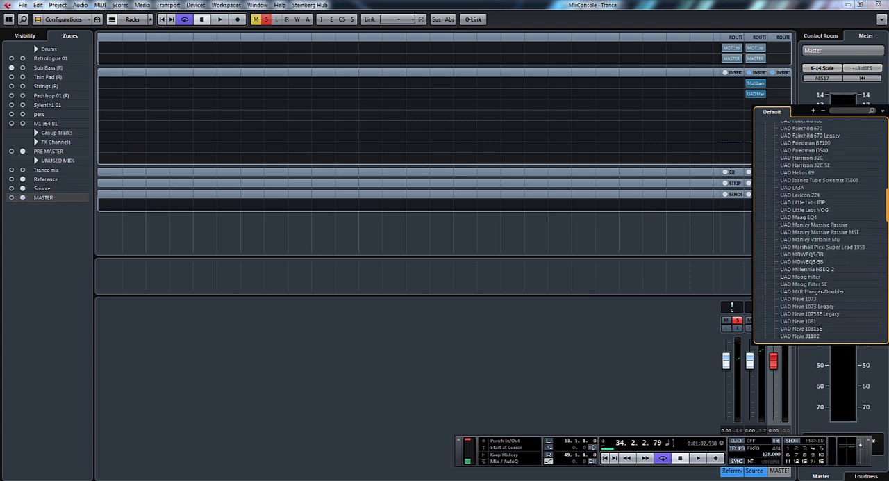
pyautogui.scroll(8, 821, 230)
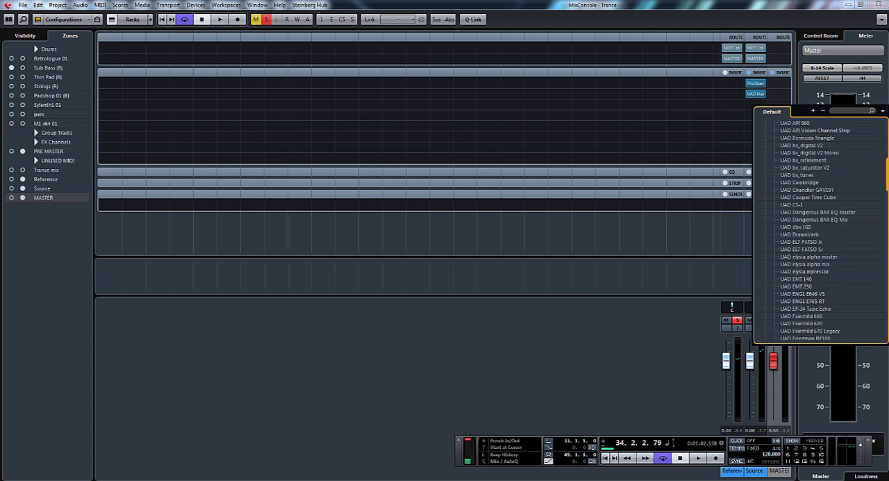
pyautogui.click(813, 146)
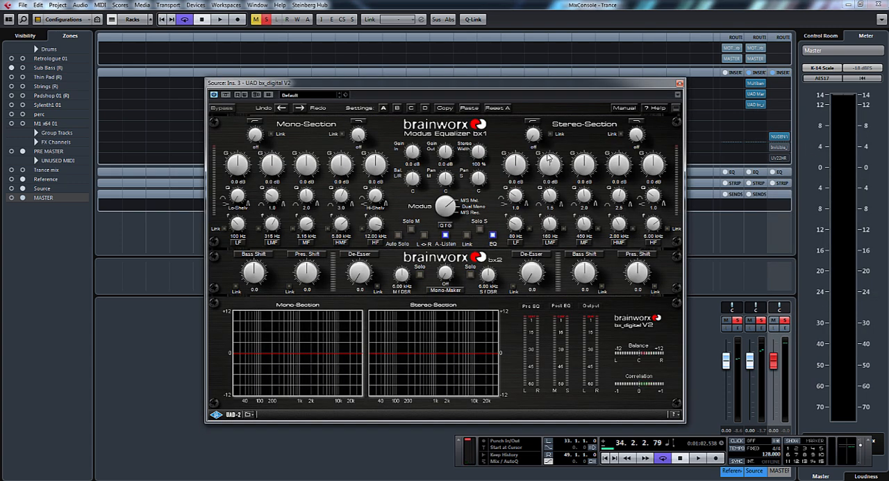
pyautogui.moveTo(508, 89); pyautogui.dragTo(408, 89)
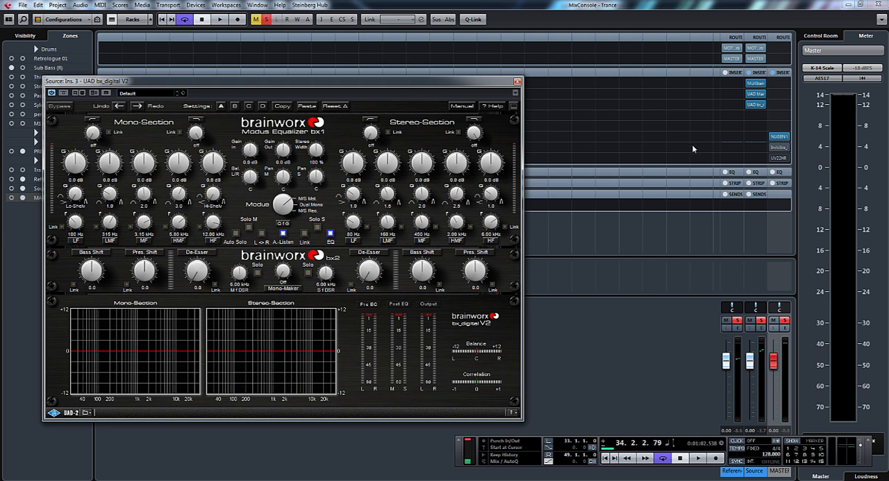
# - Reopen the MASTER channel's Visualizer and show only its vectorscope display while the mix plays
pyautogui.click(778, 137)
pyautogui.press('space')
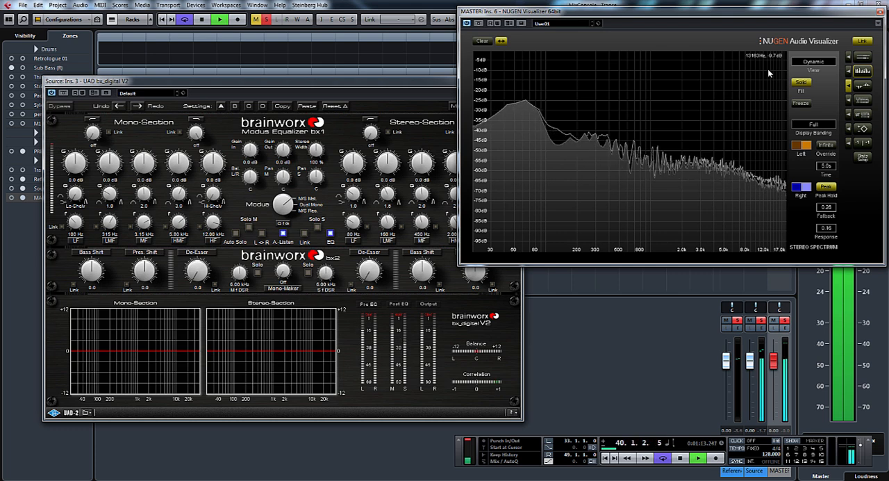
pyautogui.press('space')
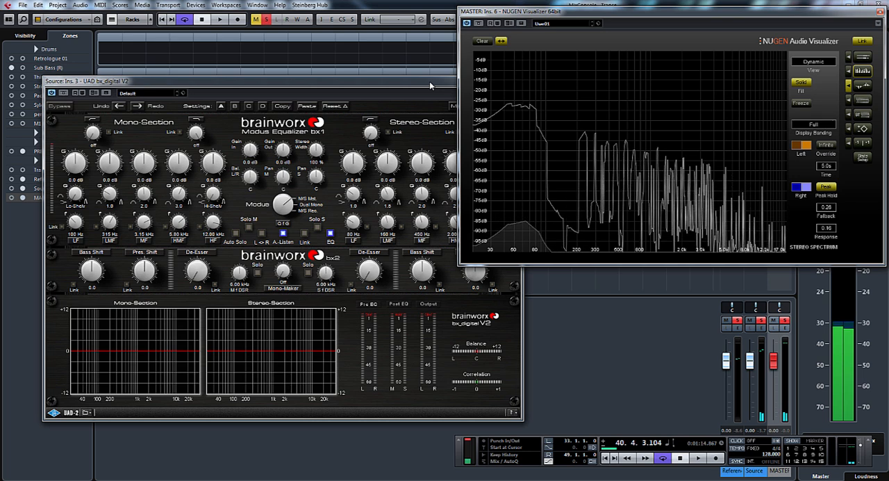
pyautogui.press('space')
pyautogui.click(863, 129)
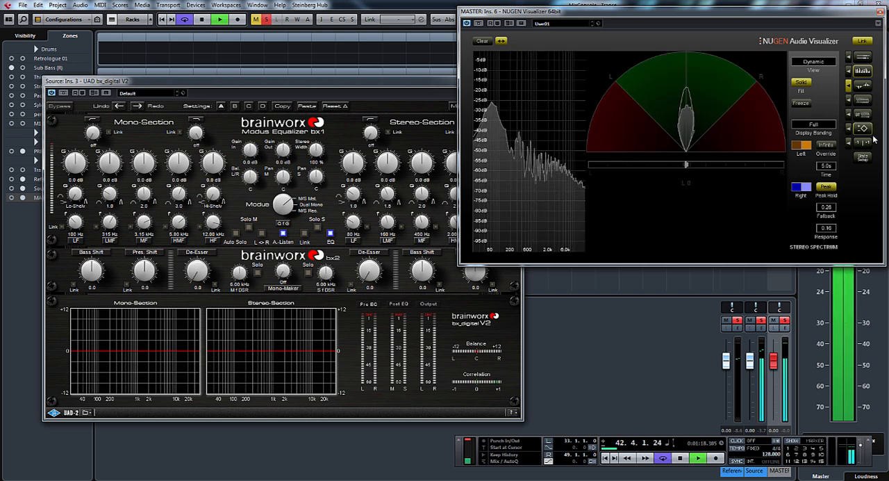
pyautogui.press('space')
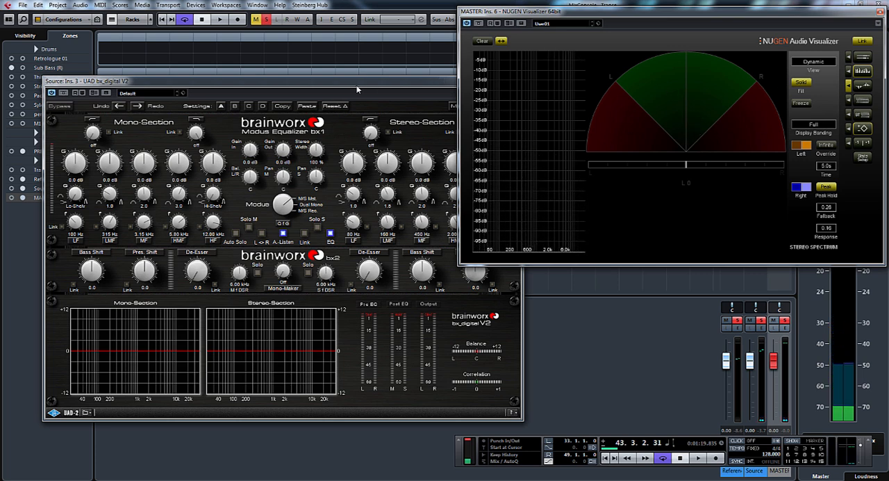
pyautogui.press('space')
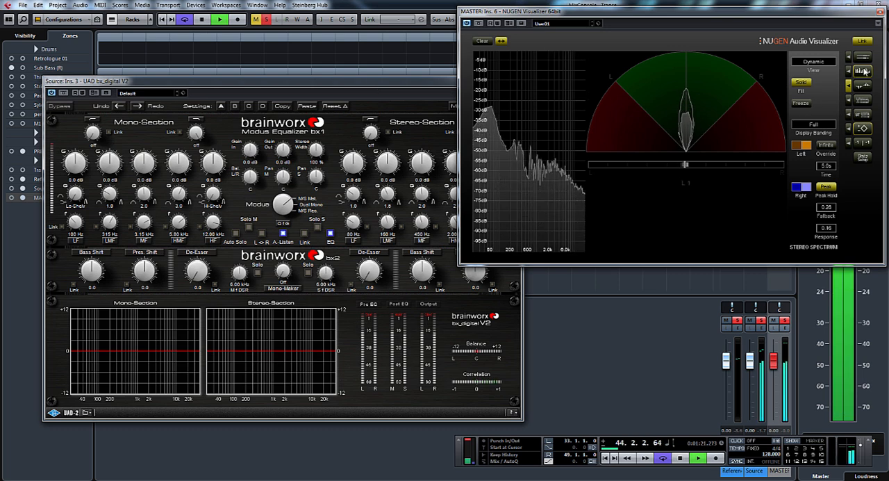
pyautogui.click(809, 123)
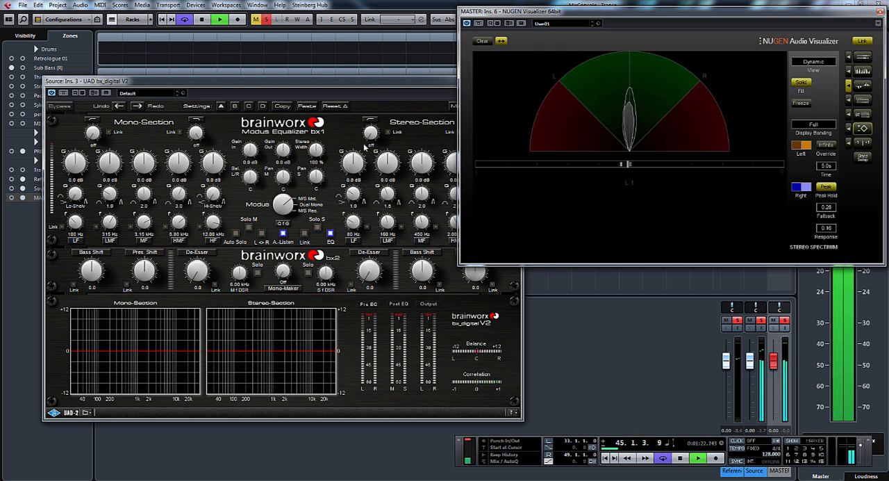
# - Adjust bx_digital's Stereo Width by ear during playback and settle on 146 %
pyautogui.click(316, 150)
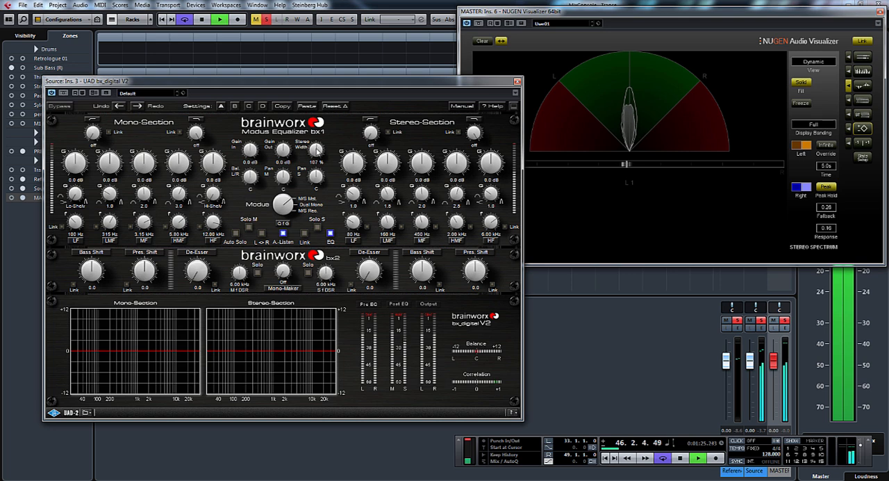
pyautogui.moveTo(316, 150); pyautogui.dragTo(324, 139)
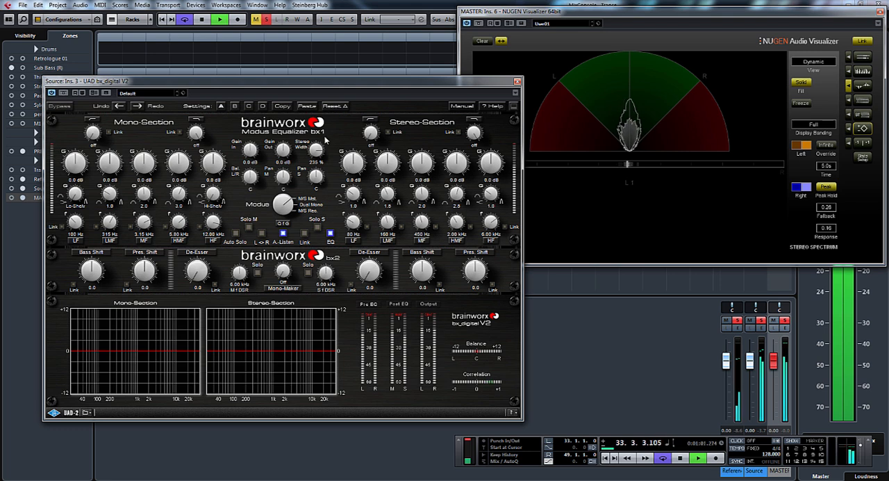
pyautogui.moveTo(324, 139); pyautogui.dragTo(330, 159)
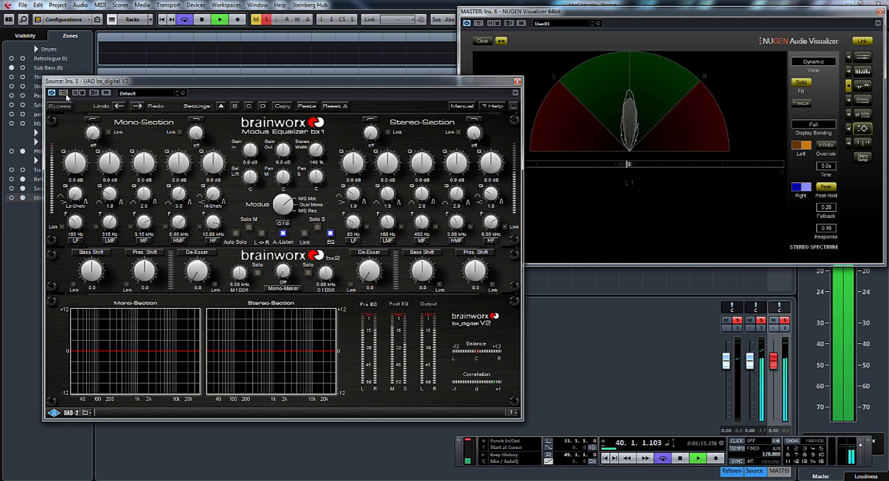
# - Set bx_digital's Mono-Maker to 150 Hz and listen to the result
pyautogui.moveTo(425, 86); pyautogui.dragTo(642, 72)
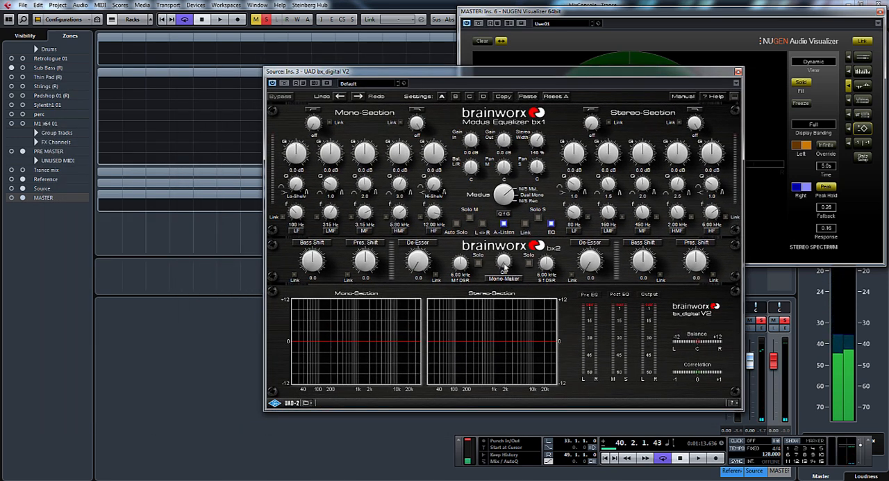
pyautogui.moveTo(506, 267); pyautogui.dragTo(503, 254)
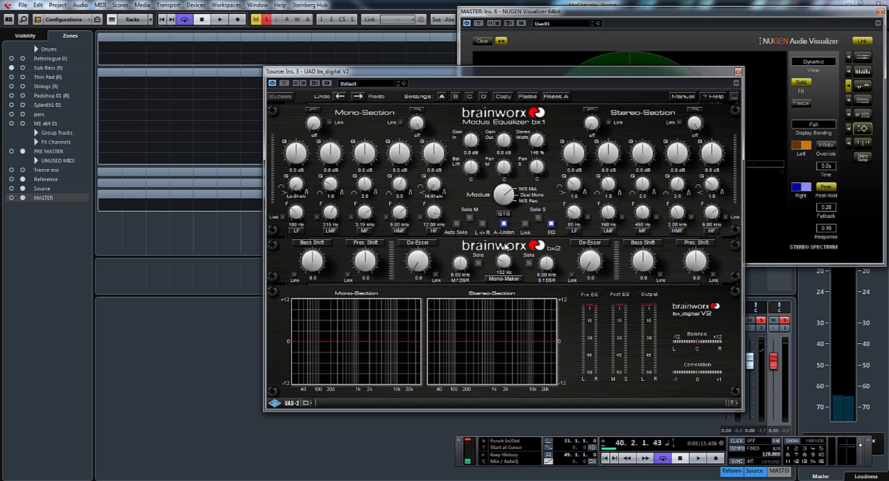
pyautogui.press('space')
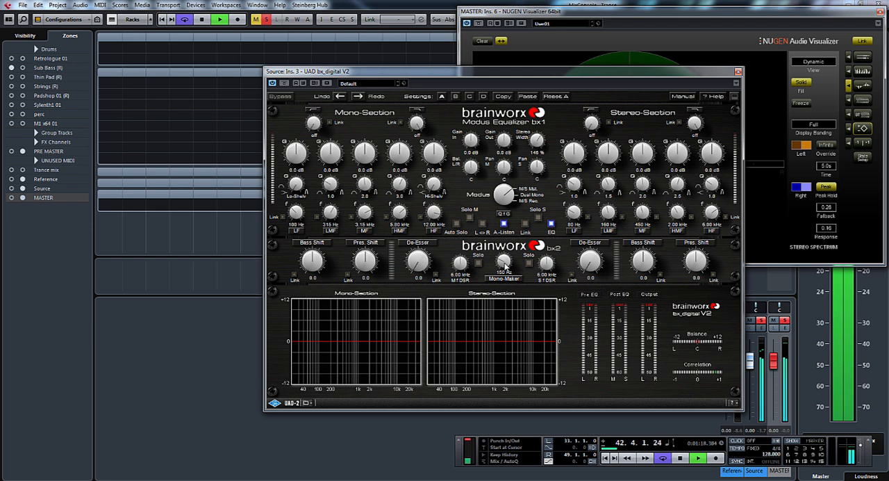
pyautogui.press('space')
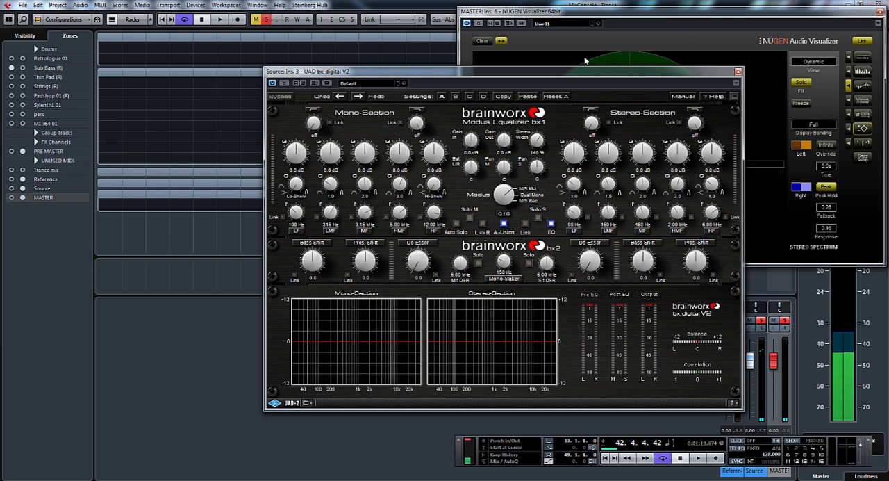
# - Check the mix's stereo image on the Visualizer's vectorscope during playback and return to its spectrum display
pyautogui.click(728, 16)
pyautogui.press('space')
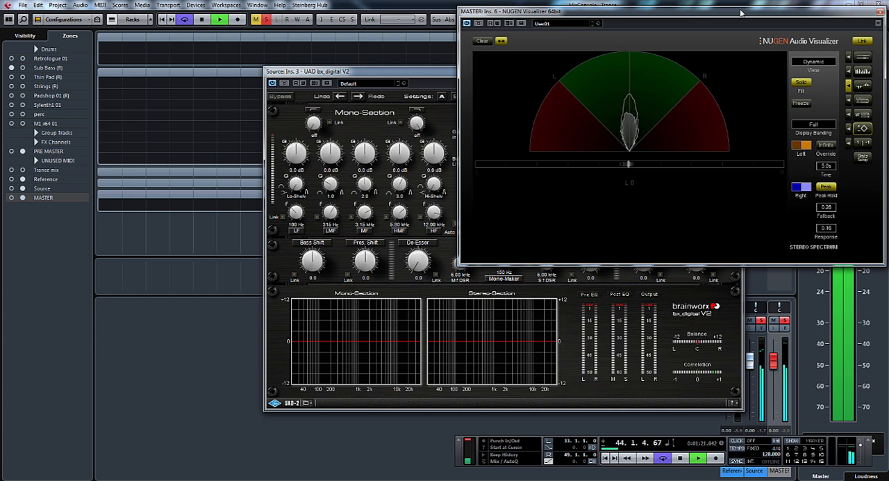
pyautogui.click(862, 71)
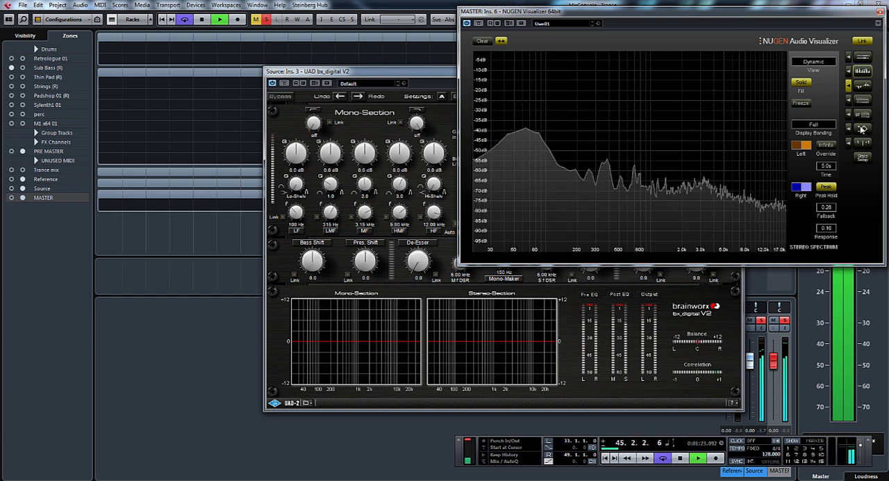
# - Bring the bx_digital window forward, solo the mid signal with Solo M and play the mix
pyautogui.click(436, 75)
pyautogui.moveTo(436, 75); pyautogui.dragTo(512, 85)
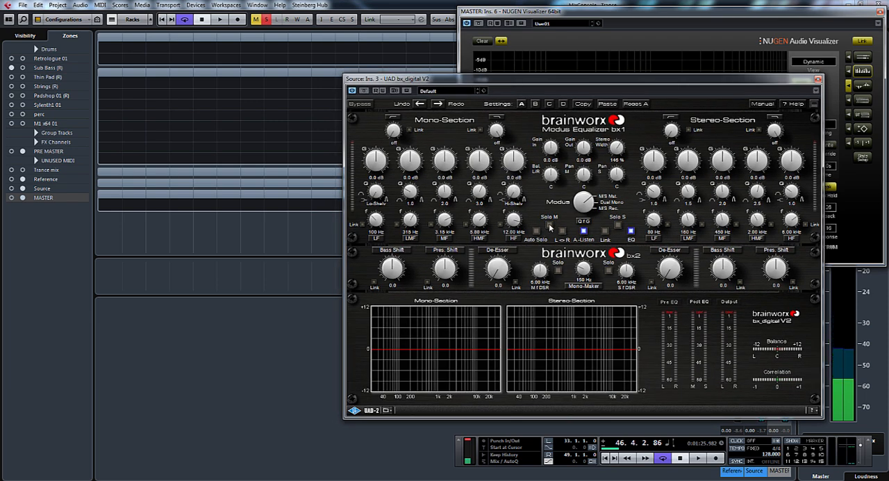
pyautogui.click(549, 223)
pyautogui.press('space')
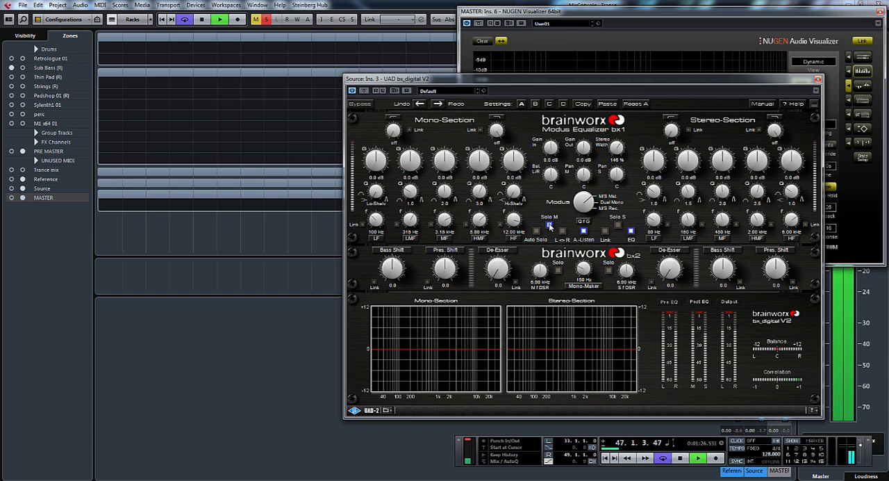
# - Set the Mono-Section's low-cut filter to 29 Hz and its high-cut filter to 19.39 kHz, and stop playback
pyautogui.moveTo(605, 83); pyautogui.dragTo(633, 79)
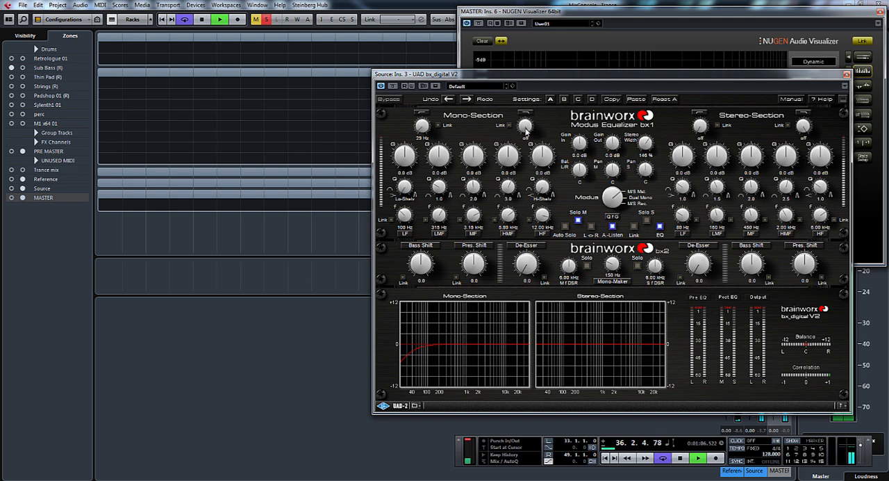
pyautogui.moveTo(525, 126)
pyautogui.mouseDown()
pyautogui.moveTo(531, 154)
pyautogui.moveTo(525, 127)
pyautogui.mouseUp()
pyautogui.press('space')
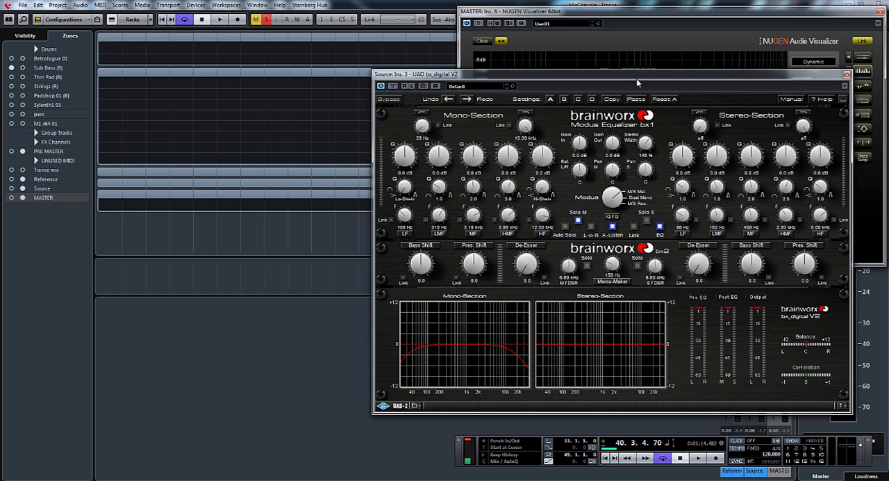
pyautogui.moveTo(636, 78)
pyautogui.mouseDown()
pyautogui.moveTo(626, 92)
pyautogui.moveTo(623, 86)
pyautogui.mouseUp()
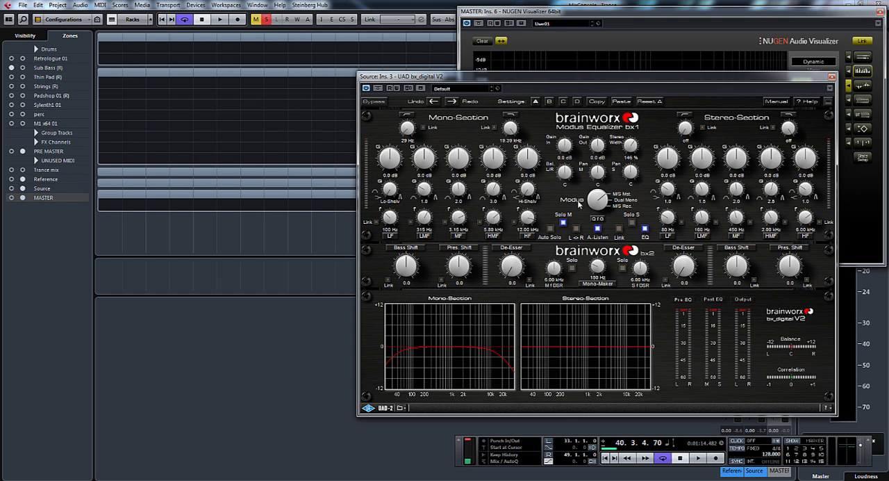
# - Solo the side signal during playback and set the Stereo-Section's low-cut filter to 202 Hz
pyautogui.moveTo(554, 81); pyautogui.dragTo(561, 77)
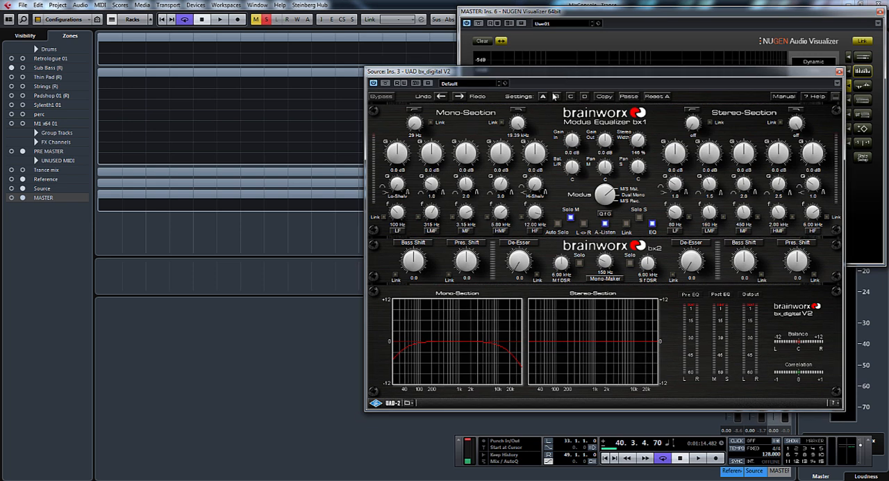
pyautogui.press('space')
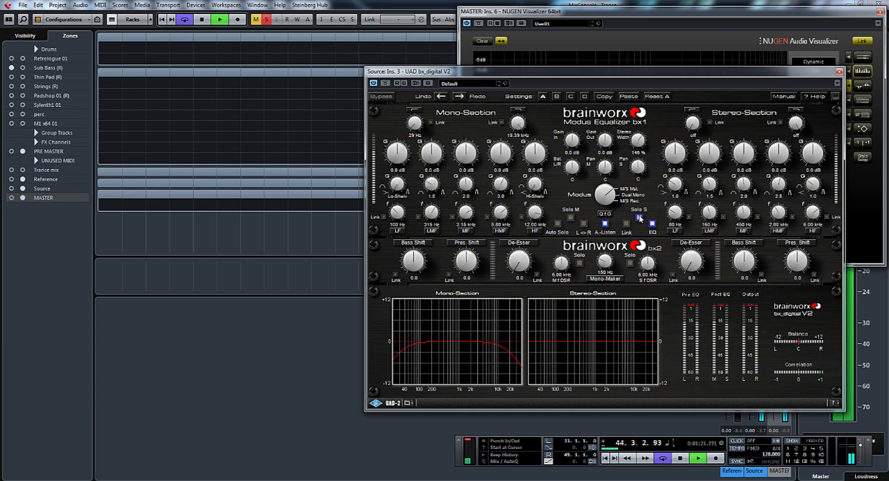
pyautogui.moveTo(690, 77); pyautogui.dragTo(655, 81)
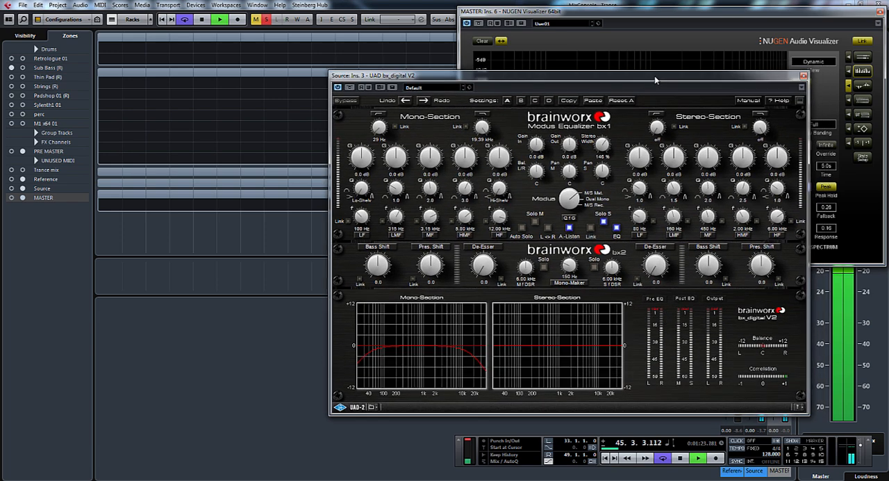
pyautogui.moveTo(656, 131); pyautogui.dragTo(659, 110)
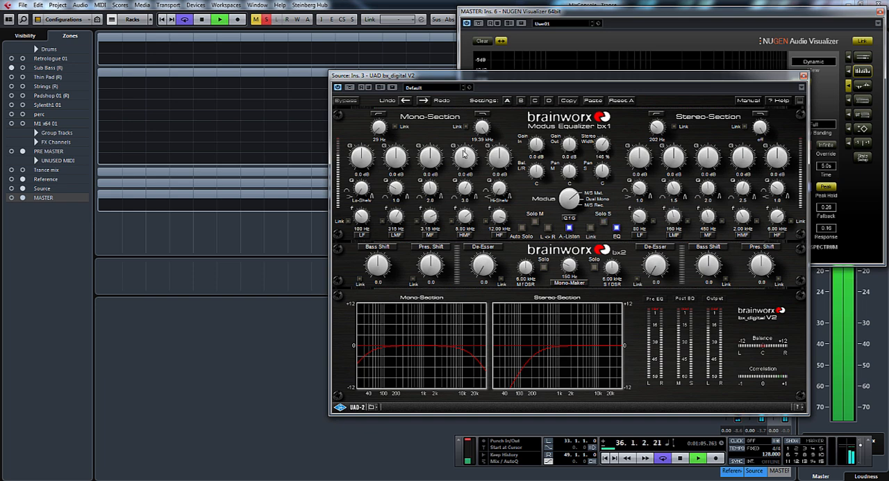
# - Compare the unsoloed mix with bx_digital bypassed and active, and set the stereo width to 131%
pyautogui.click(351, 87)
pyautogui.press('space')
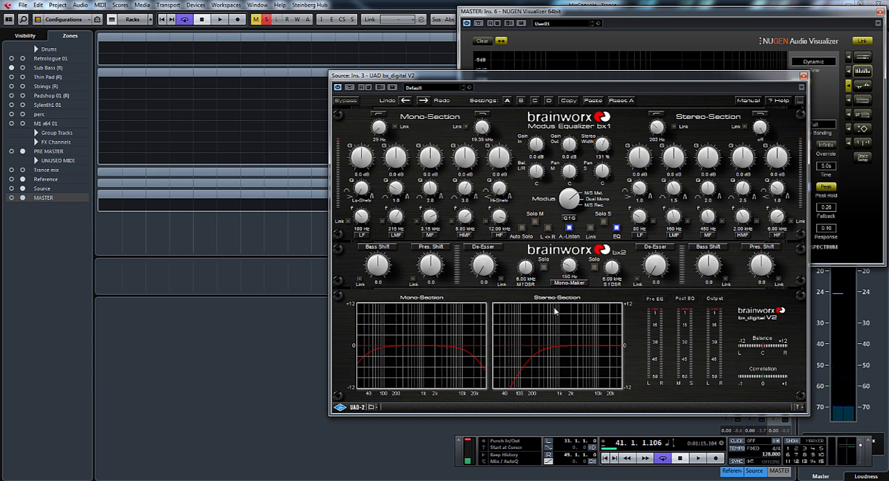
pyautogui.press('space')
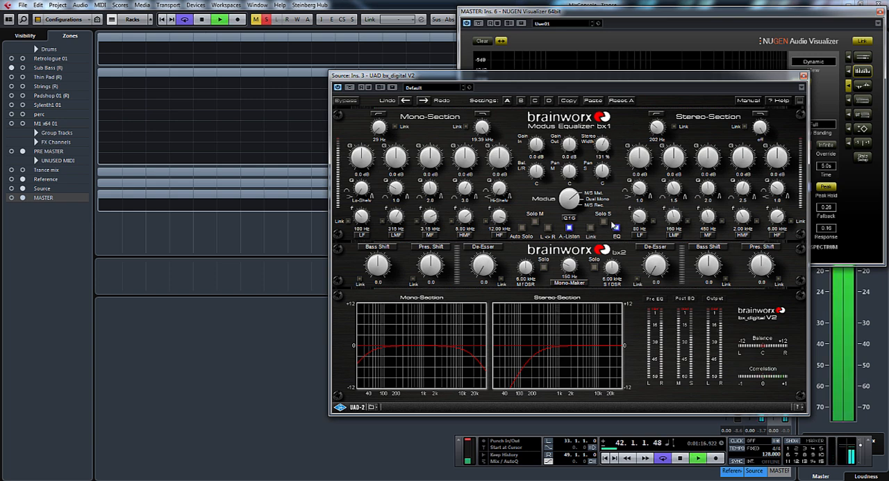
# - Solo the side signal, sweep a narrow MF boost in the Stereo-Section, and set that band to a -3.8 dB cut at 380 Hz with Q 9.8
pyautogui.click(604, 221)
pyautogui.moveTo(714, 193); pyautogui.dragTo(714, 132)
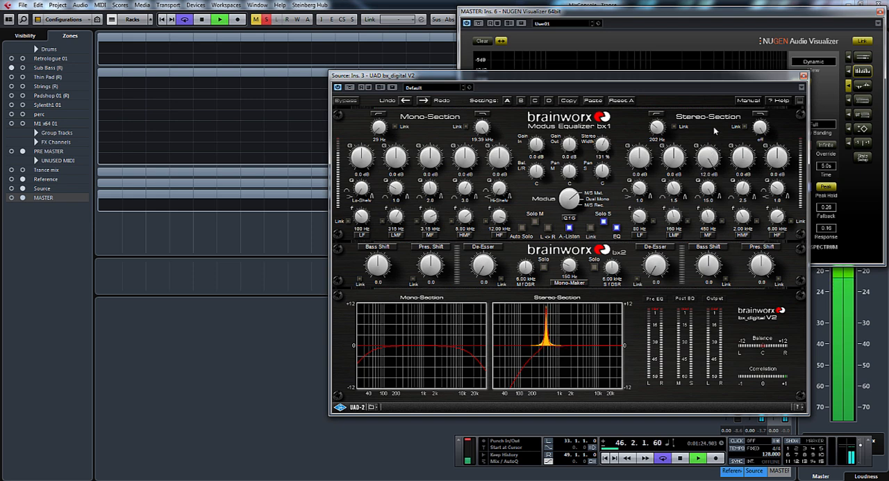
pyautogui.moveTo(708, 221)
pyautogui.mouseDown()
pyautogui.moveTo(713, 191)
pyautogui.moveTo(717, 227)
pyautogui.mouseUp()
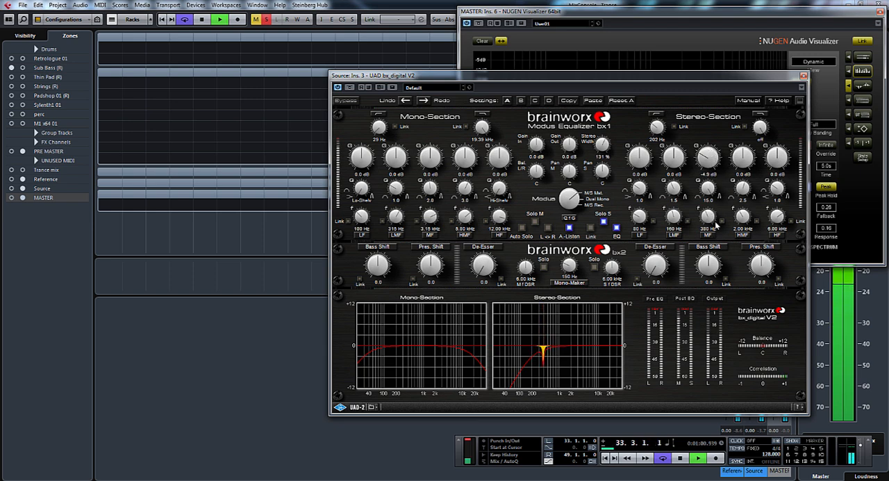
pyautogui.moveTo(712, 191); pyautogui.dragTo(716, 204)
pyautogui.moveTo(712, 160); pyautogui.dragTo(711, 158)
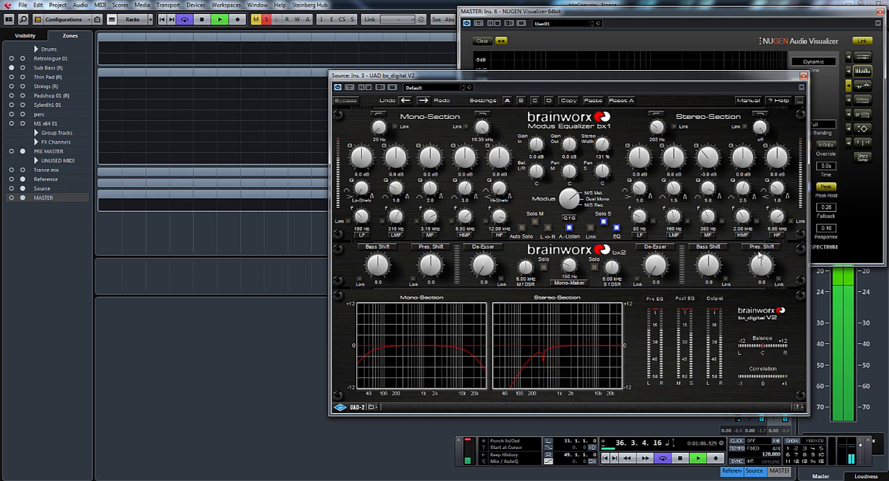
# - Sweep a narrow 12 dB boost with the Stereo-Section's HMF band and set it to a -2.7 dB cut at 2.15 kHz
pyautogui.moveTo(745, 194); pyautogui.dragTo(749, 88)
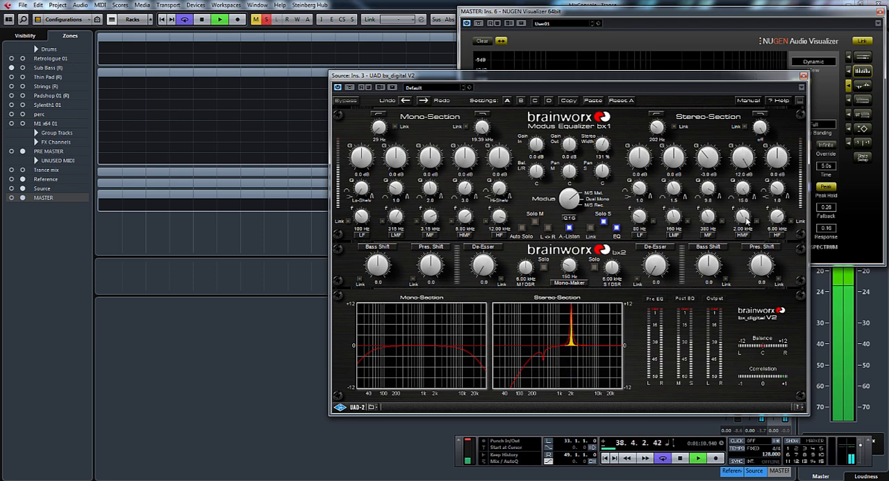
pyautogui.moveTo(747, 221); pyautogui.dragTo(744, 217)
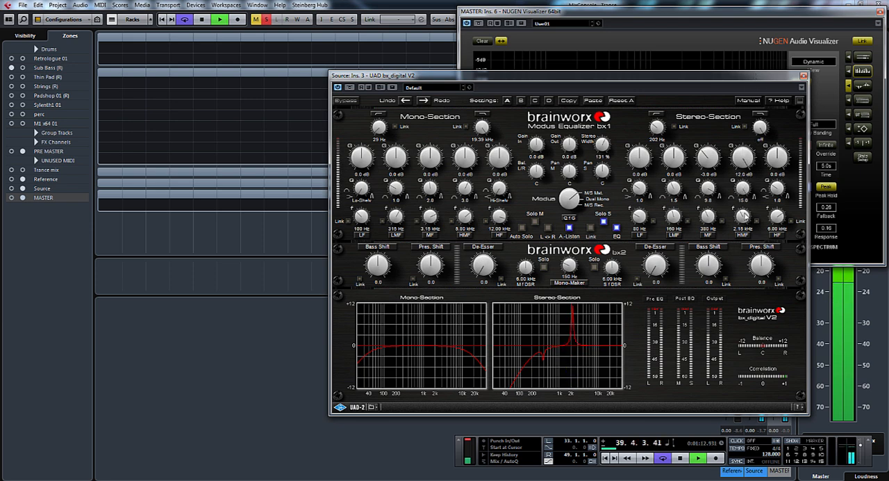
pyautogui.moveTo(744, 157); pyautogui.dragTo(750, 221)
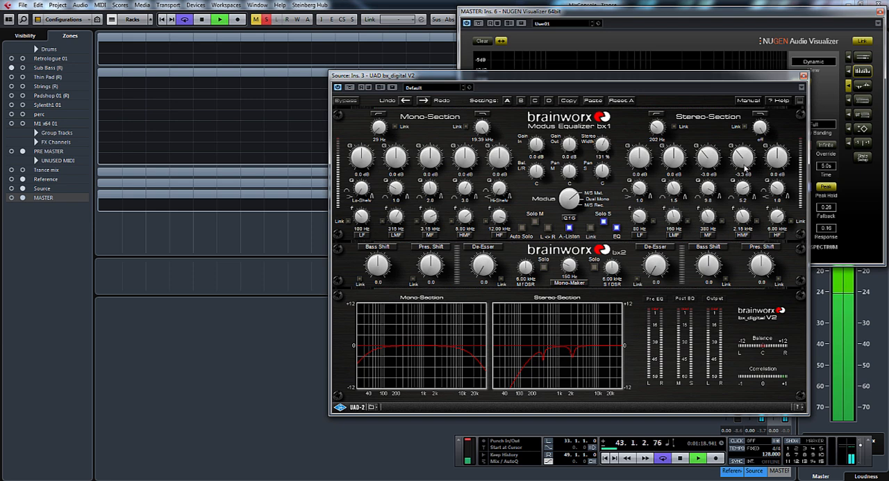
pyautogui.moveTo(746, 169); pyautogui.dragTo(743, 163)
pyautogui.press('space')
pyautogui.press('space')
pyautogui.press('space')
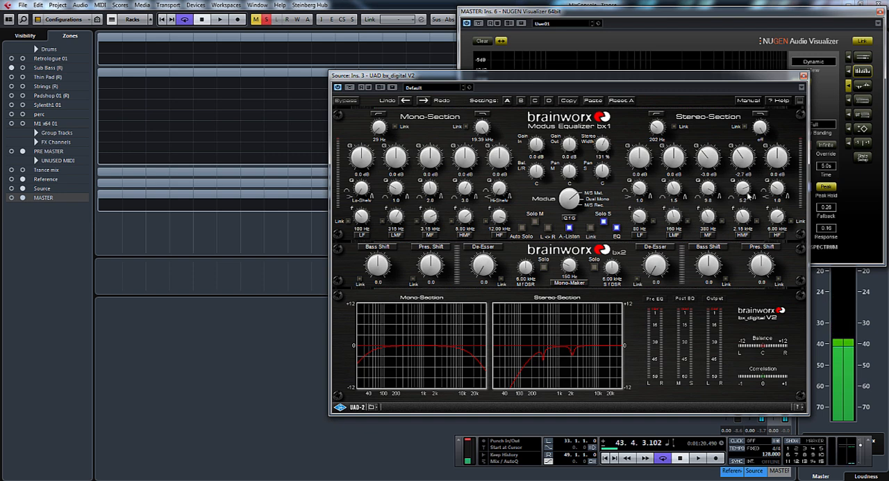
# - Try different Q values on the Stereo-Section's HMF band while listening, and settle on Q 5.1 with -2.0 dB gain
pyautogui.moveTo(743, 189)
pyautogui.mouseDown()
pyautogui.moveTo(742, 216)
pyautogui.moveTo(742, 189)
pyautogui.mouseUp()
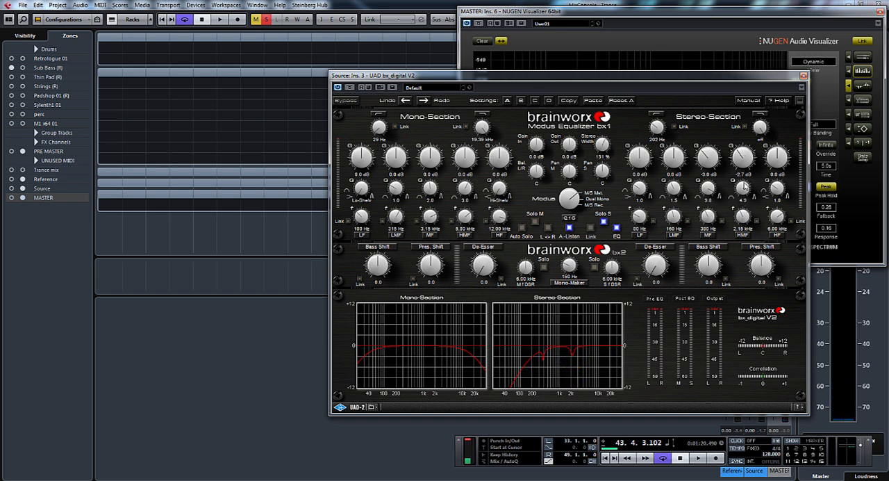
pyautogui.press('space')
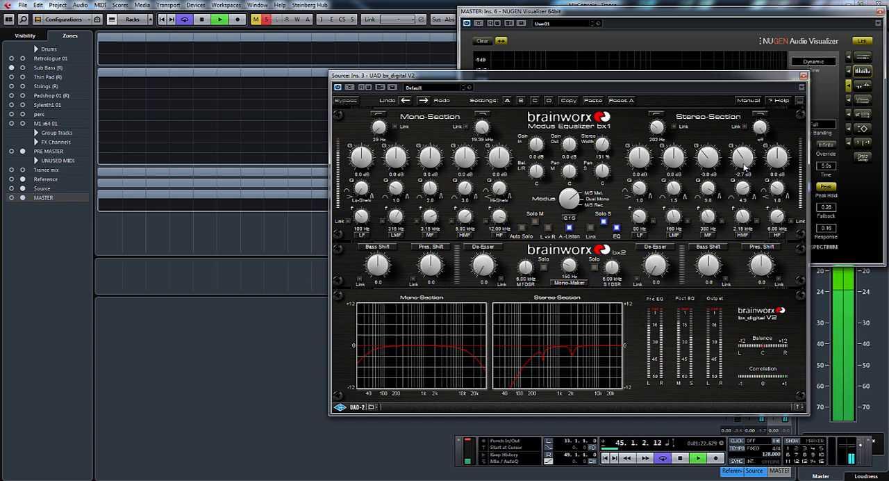
pyautogui.click(743, 188)
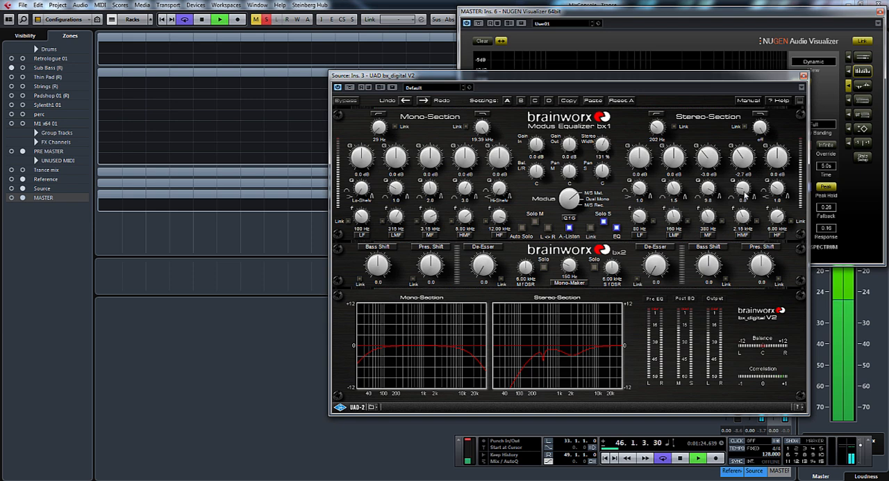
pyautogui.click(747, 173)
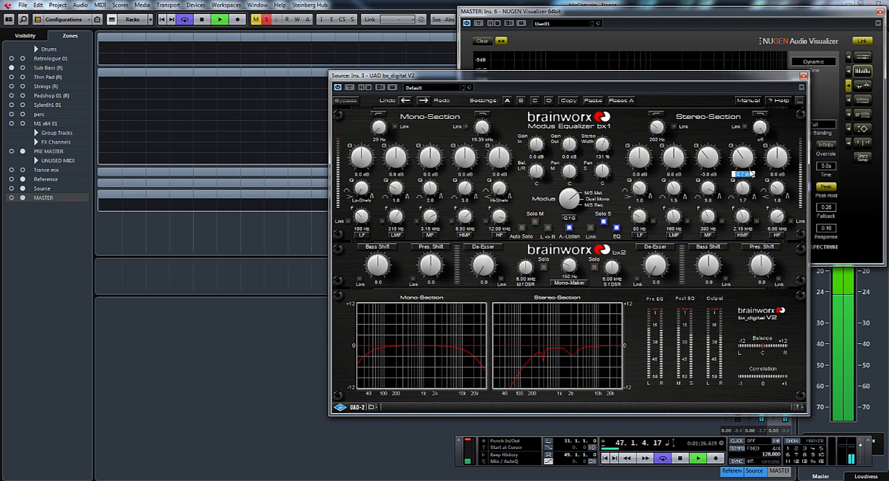
pyautogui.moveTo(748, 187); pyautogui.dragTo(743, 153)
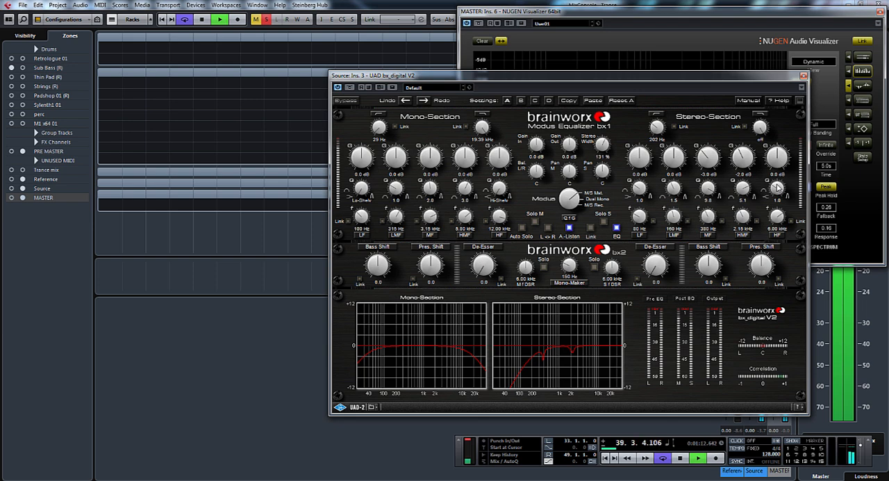
# - Sweep a narrow HF boost in the Stereo-Section and set that band to a -2.0 dB cut at 7.63 kHz with Q 5.1
pyautogui.press('space')
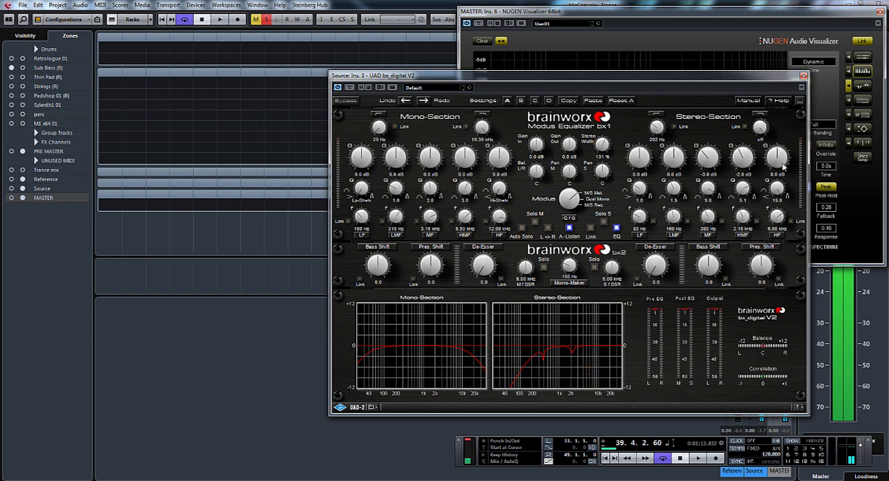
pyautogui.moveTo(783, 164); pyautogui.dragTo(779, 90)
pyautogui.press('space')
pyautogui.moveTo(778, 221)
pyautogui.mouseDown()
pyautogui.moveTo(777, 198)
pyautogui.moveTo(777, 214)
pyautogui.mouseUp()
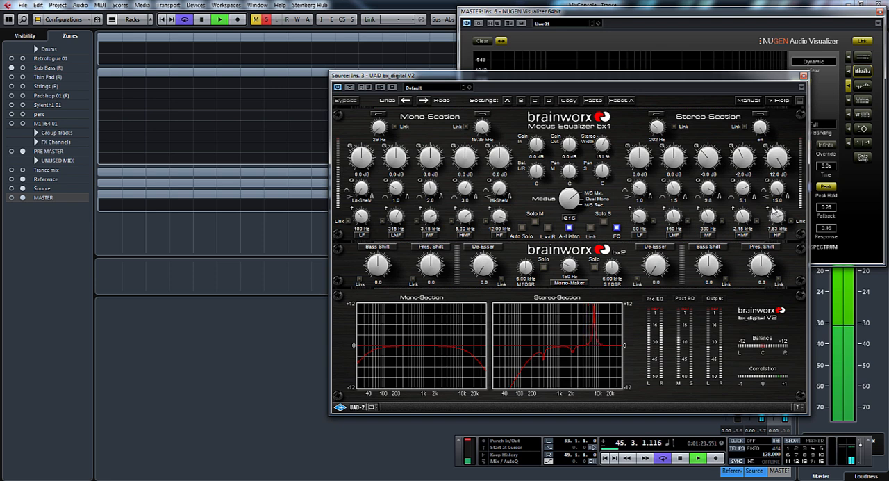
pyautogui.moveTo(774, 166); pyautogui.dragTo(779, 211)
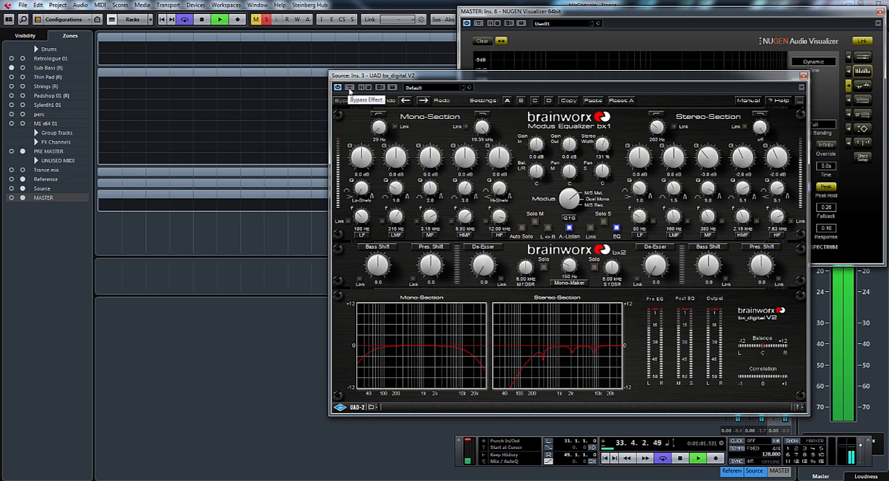
# - Compare bx_digital bypassed and active, set the Mono-Section's Bass Shift and Pres. Shift to 0.6, and close the plug-in
pyautogui.click(350, 88)
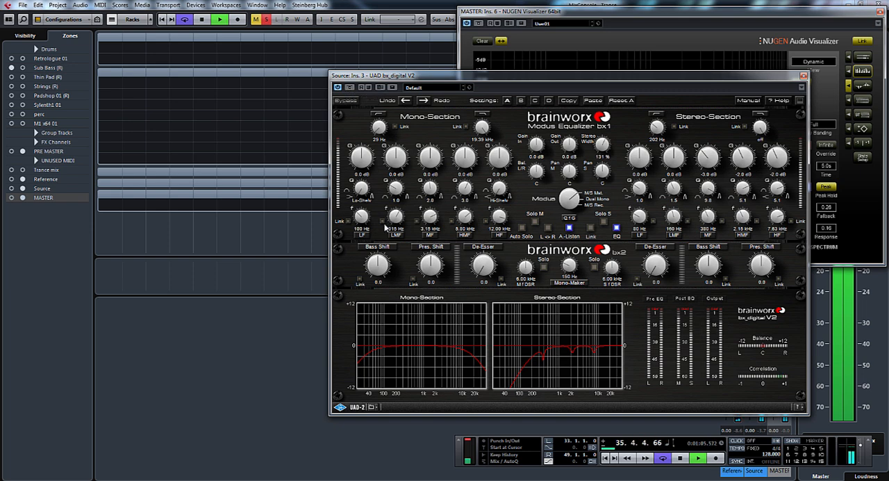
pyautogui.moveTo(378, 264); pyautogui.dragTo(435, 270)
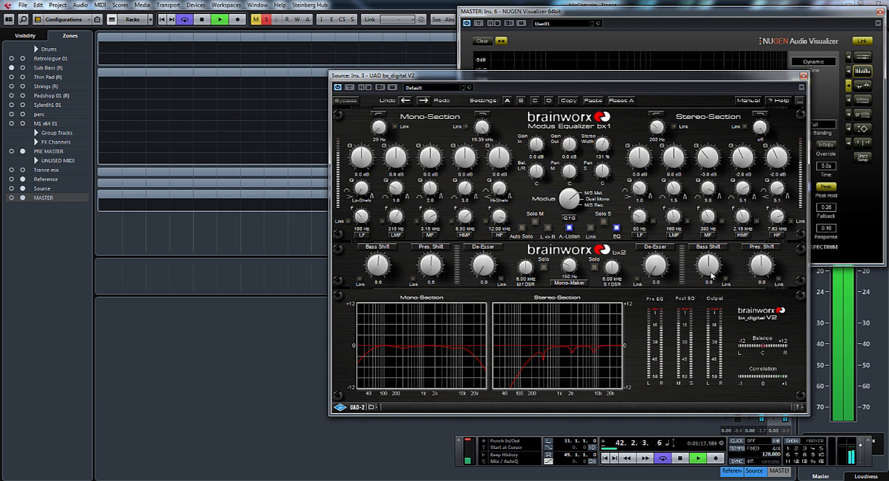
pyautogui.moveTo(759, 266)
pyautogui.mouseDown()
pyautogui.moveTo(765, 258)
pyautogui.moveTo(769, 300)
pyautogui.moveTo(764, 267)
pyautogui.mouseUp()
pyautogui.scroll(-10, 763, 273)
pyautogui.press('space')
pyautogui.click(803, 76)
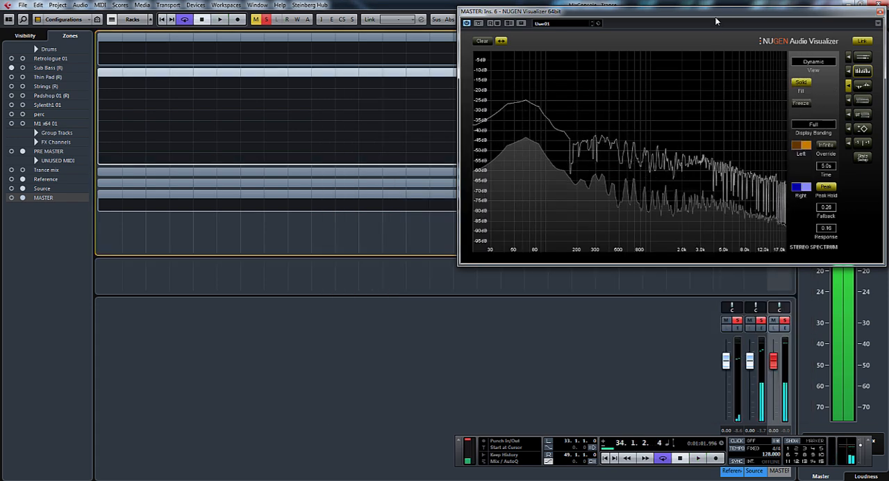
# - Play the mix and compare its spectrum on the Visualizer with the Source channel's inserts bypassed and active, and close the Visualizer
pyautogui.moveTo(716, 21); pyautogui.dragTo(529, 101)
pyautogui.press('space')
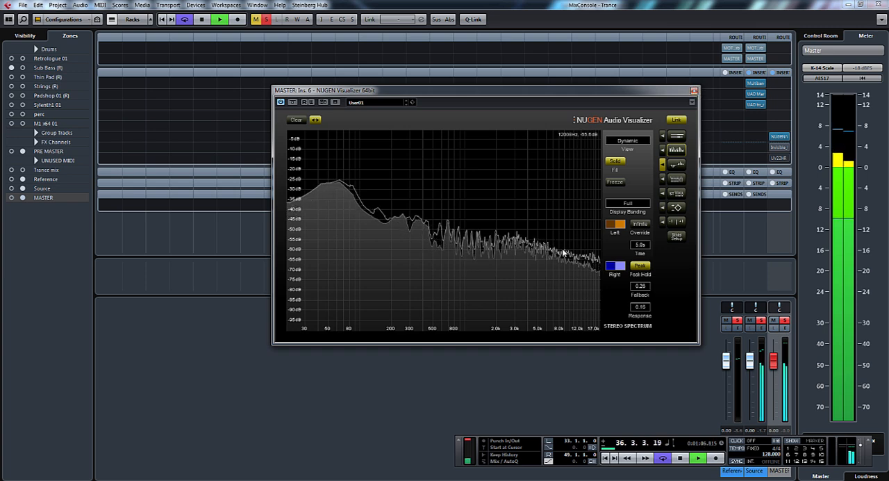
pyautogui.click(752, 73)
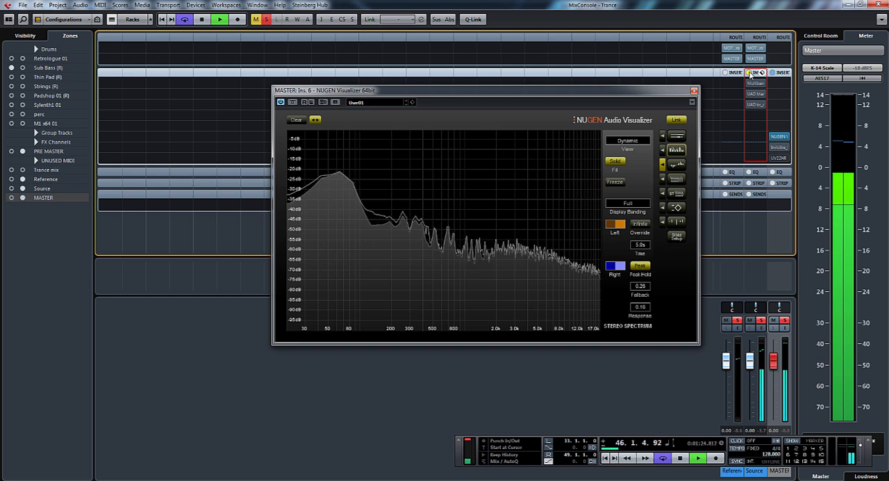
pyautogui.click(750, 73)
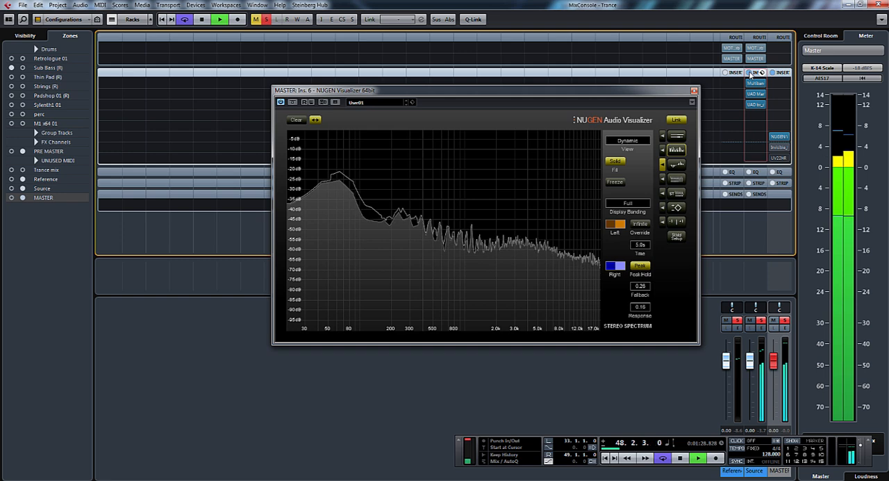
pyautogui.click(694, 91)
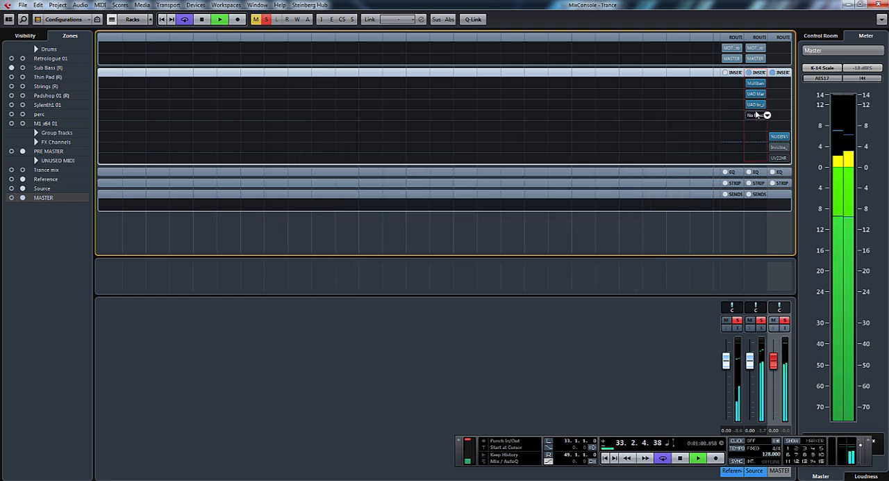
# - Reopen bx_digital on the Source channel, set the Stereo-Section's Pres. Shift to -0.6, and close the plug-in
pyautogui.click(755, 104)
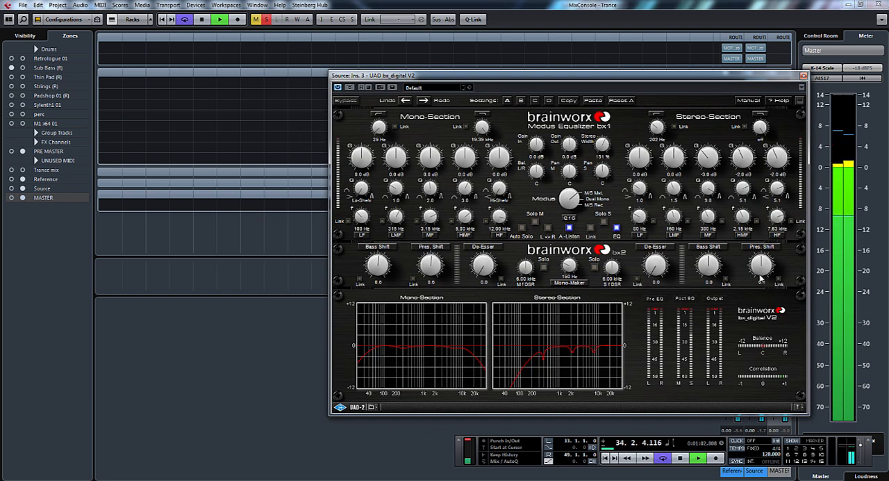
pyautogui.moveTo(766, 268); pyautogui.dragTo(764, 270)
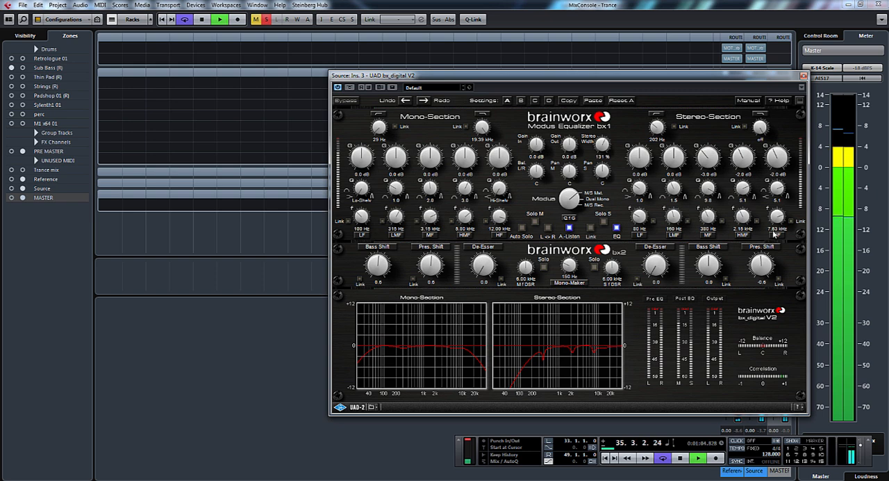
pyautogui.click(803, 76)
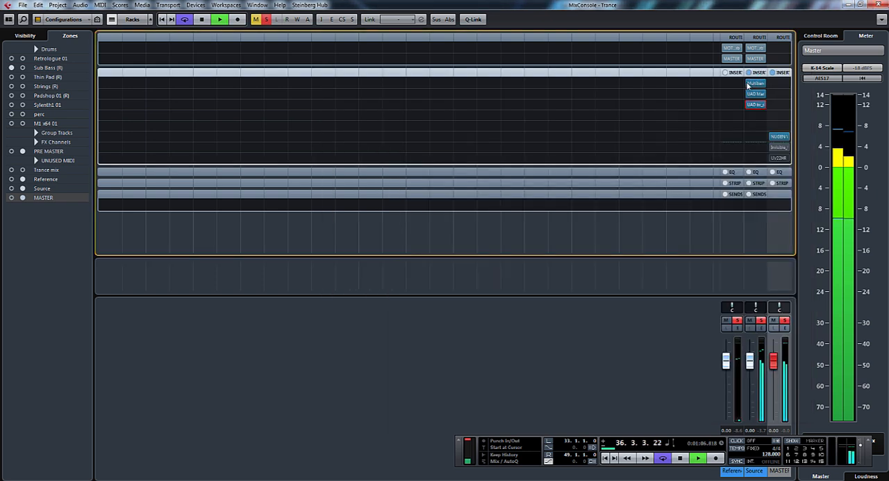
# - Open the Source channel's Massive Passive and fine-tune the gain of its 560-27K and 82-3K9 bands during playback
pyautogui.click(753, 94)
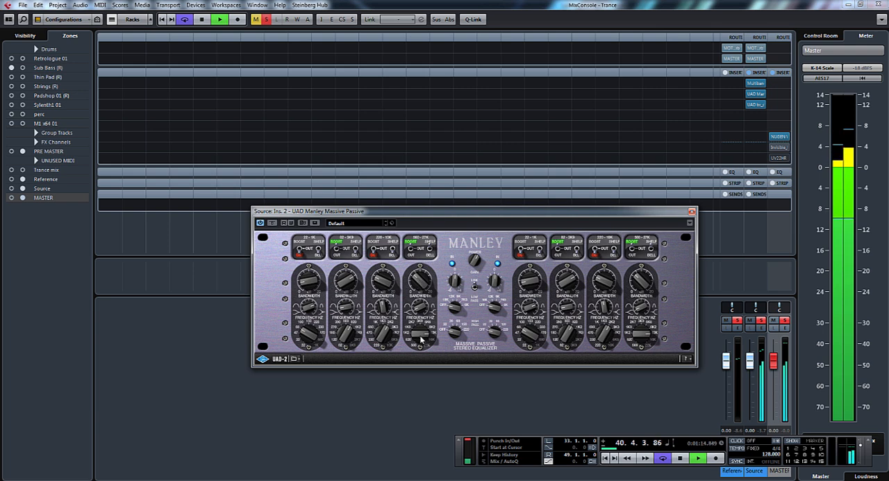
pyautogui.moveTo(419, 285); pyautogui.dragTo(419, 284)
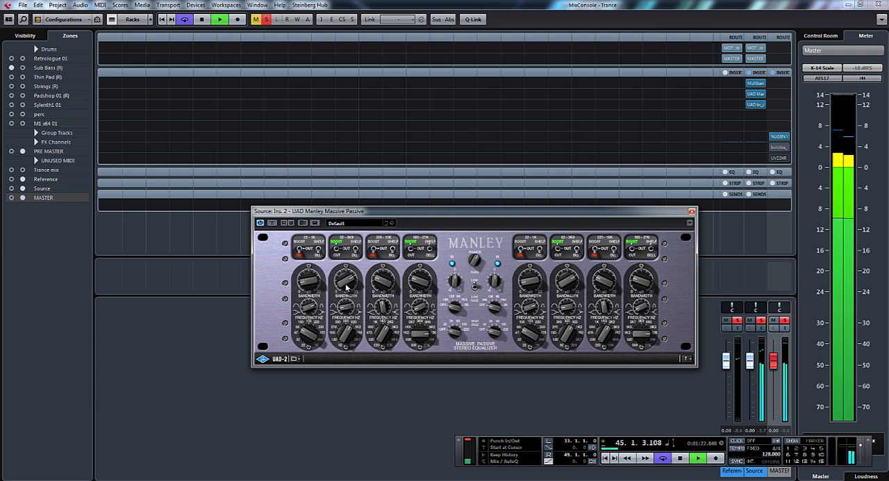
pyautogui.moveTo(347, 284)
pyautogui.mouseDown()
pyautogui.moveTo(346, 266)
pyautogui.moveTo(347, 322)
pyautogui.moveTo(349, 291)
pyautogui.mouseUp()
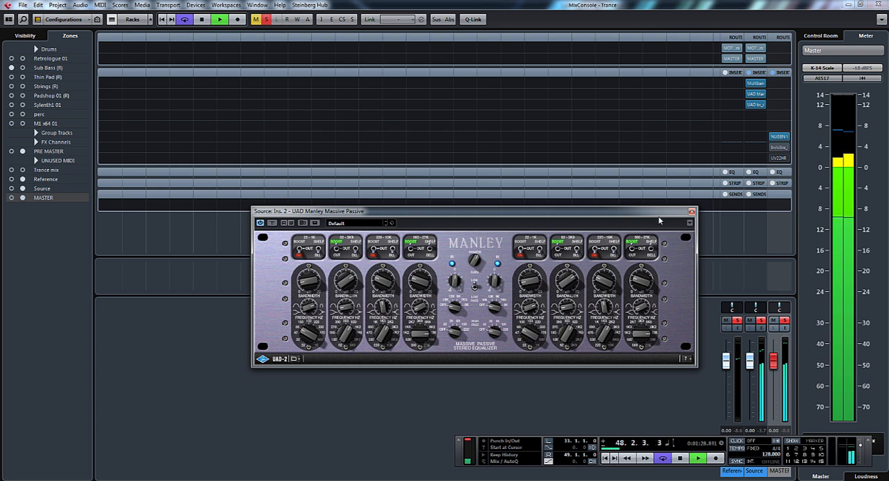
# - Stop playback, reopen the Source channel's Massive Passive, and position it clear of the channel faders
pyautogui.click(692, 211)
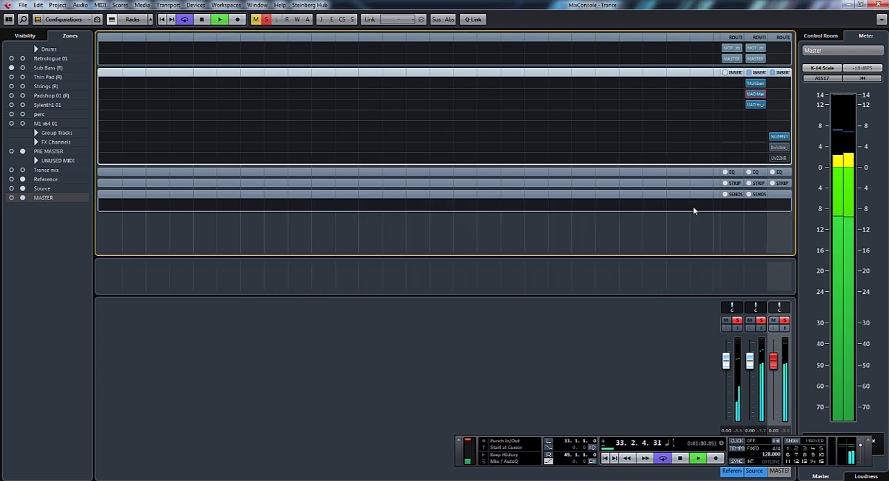
pyautogui.press('space')
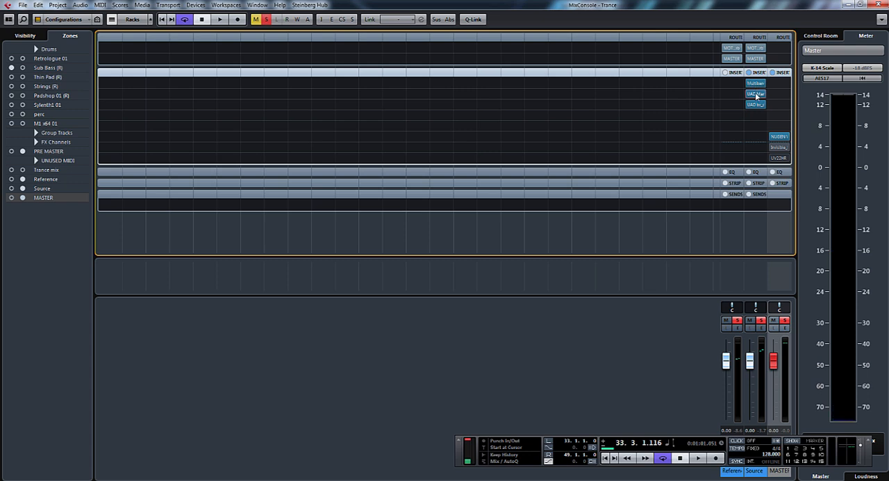
pyautogui.click(755, 93)
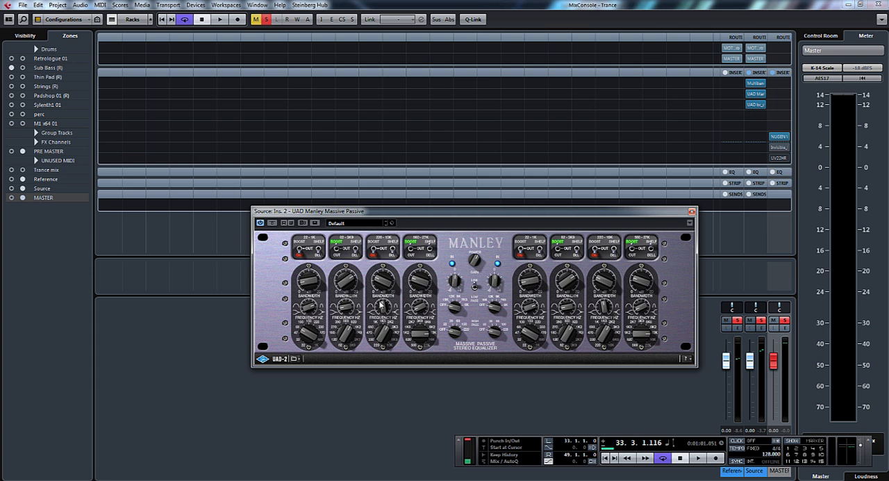
pyautogui.moveTo(415, 212); pyautogui.dragTo(416, 180)
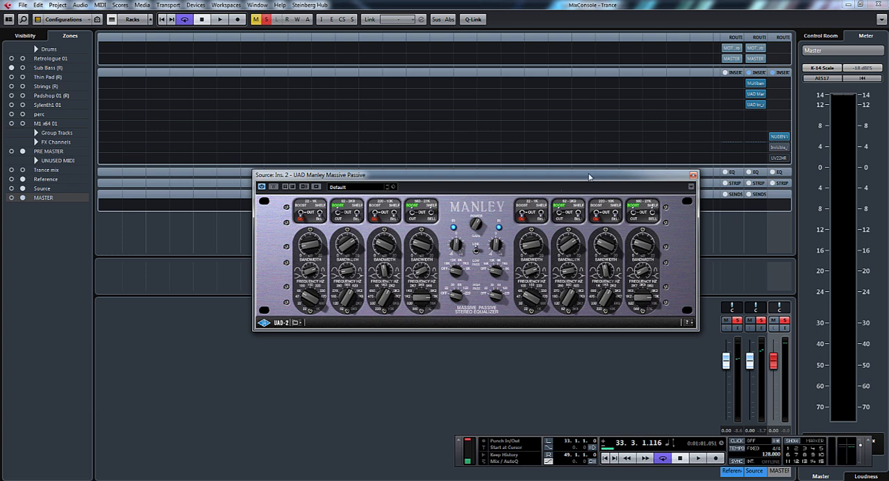
# - Reopen bx_digital on the Source channel, audition the mix with Solo M toggled, and close the plug-in
pyautogui.click(758, 107)
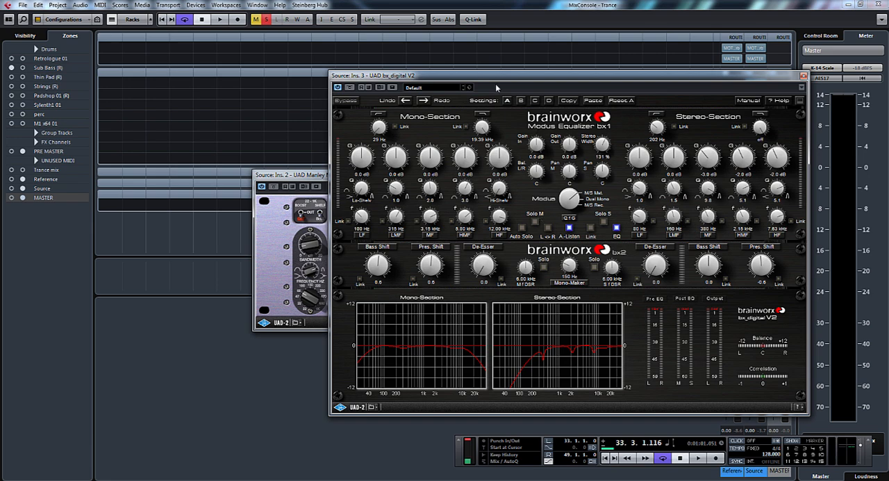
pyautogui.moveTo(484, 82); pyautogui.dragTo(430, 87)
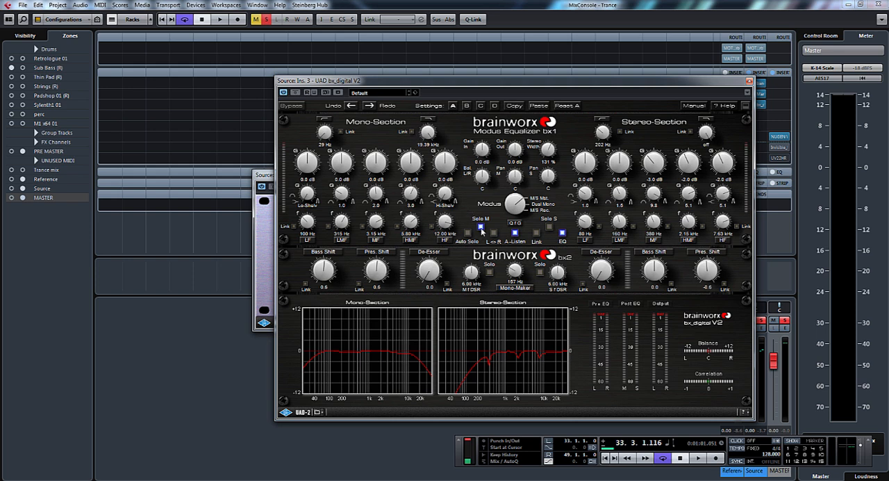
pyautogui.click(481, 228)
pyautogui.click(749, 80)
pyautogui.press('space')
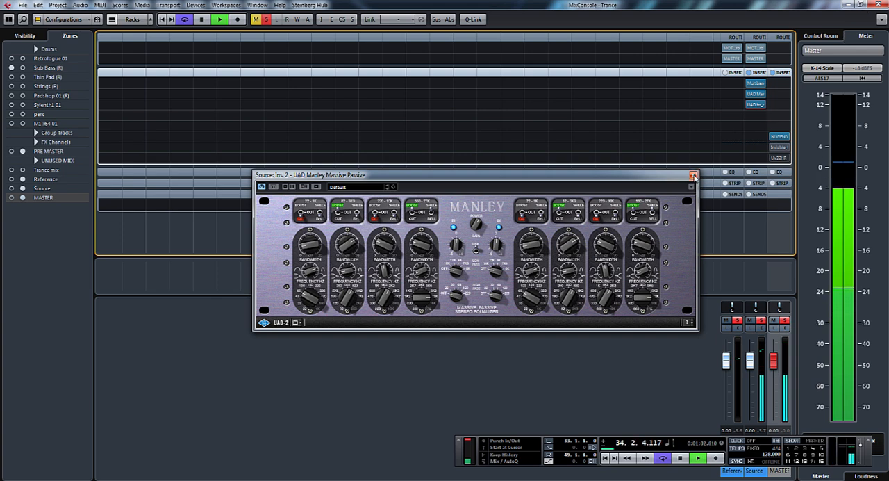
pyautogui.click(757, 106)
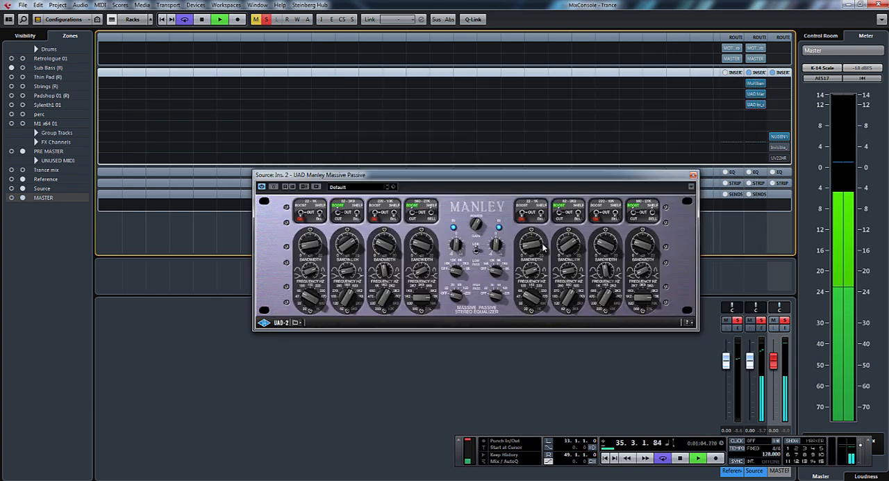
pyautogui.click(760, 108)
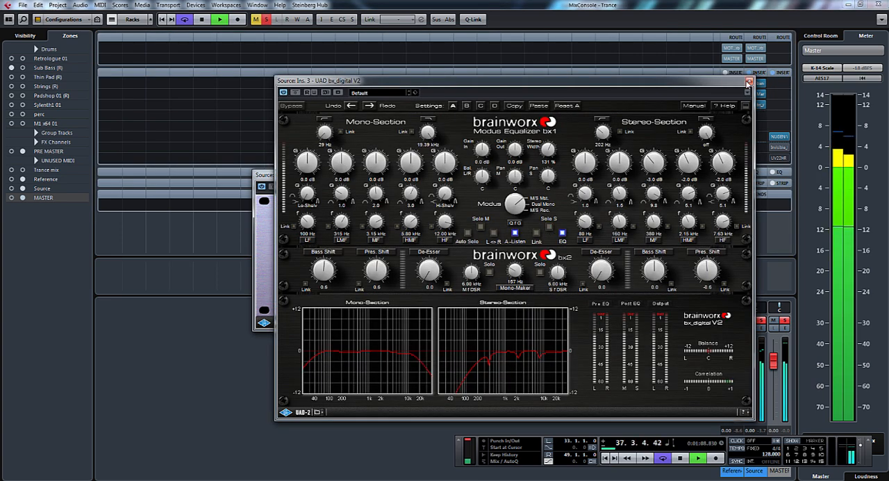
pyautogui.click(750, 81)
# - Return to the project window, compare playback of the Reference and Source events, stop playback, and close Massive Passive
pyautogui.click(878, 4)
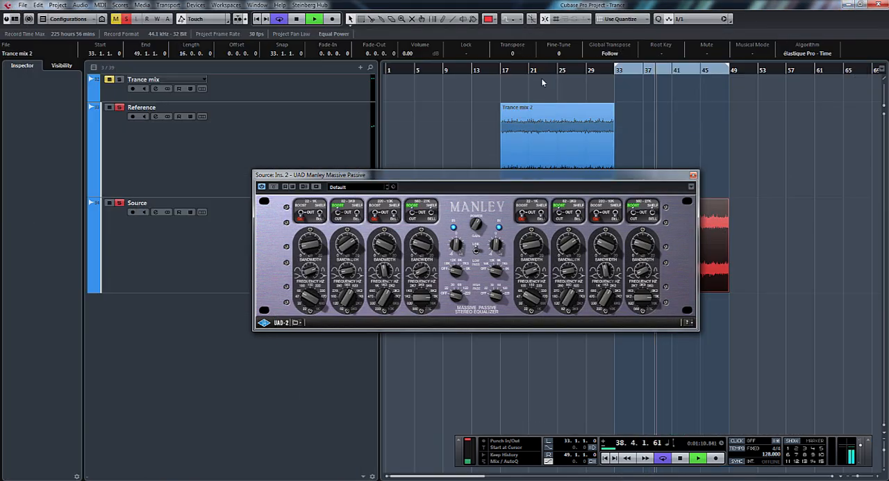
pyautogui.click(514, 70)
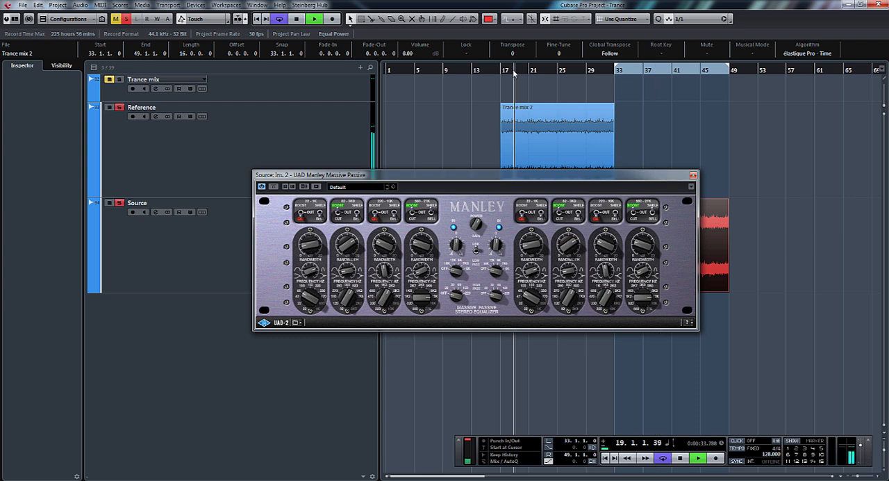
pyautogui.click(629, 70)
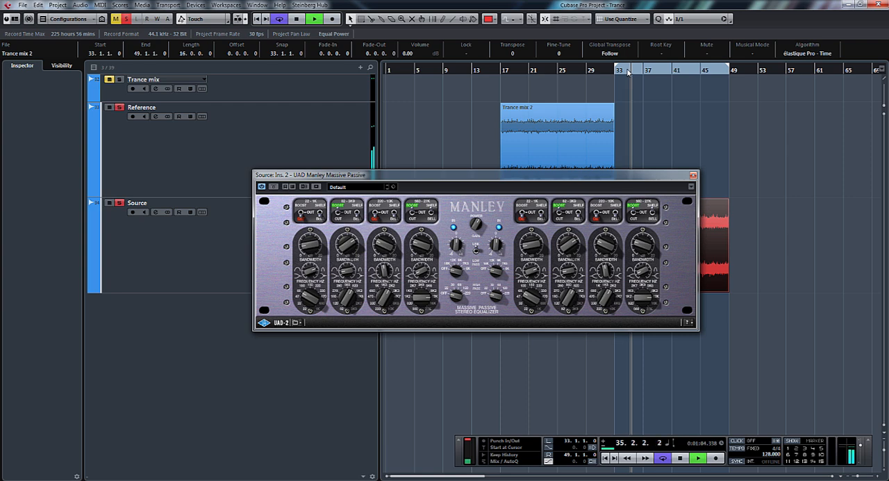
pyautogui.moveTo(650, 179); pyautogui.dragTo(738, 269)
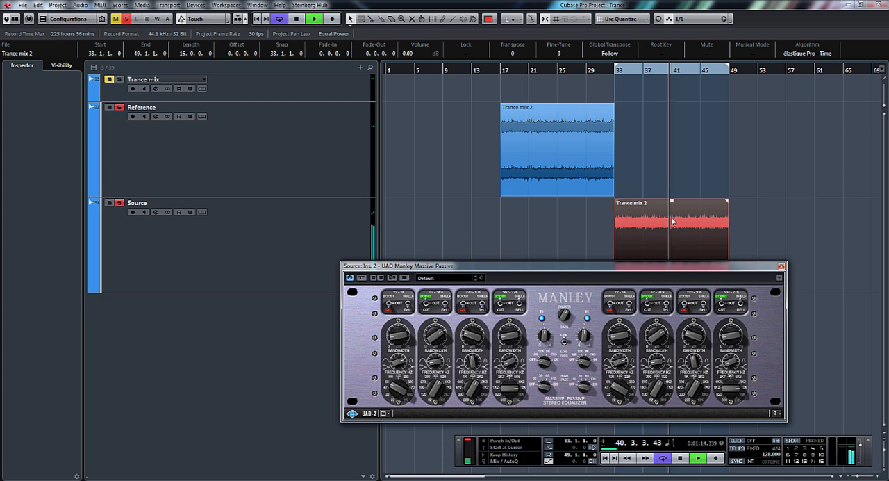
pyautogui.click(549, 74)
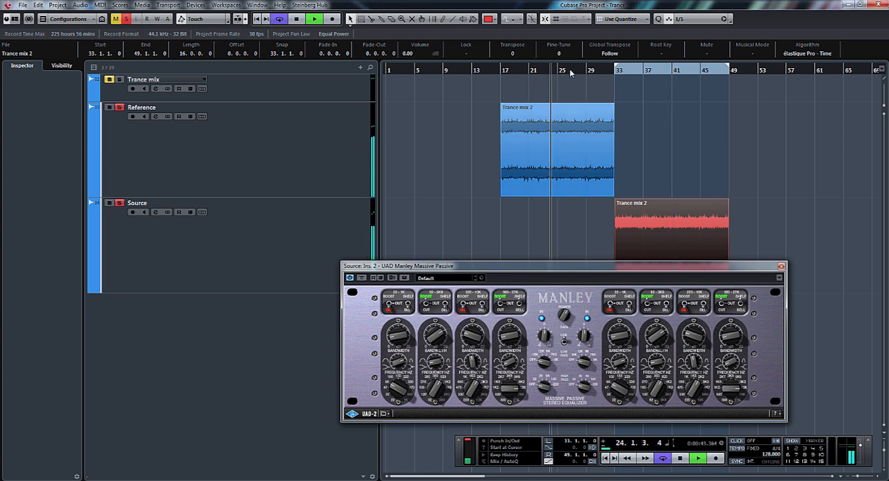
pyautogui.click(669, 73)
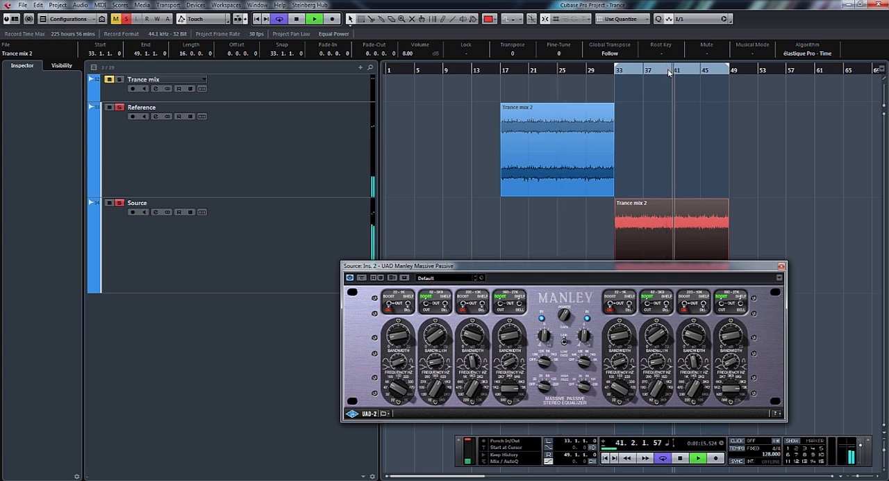
pyautogui.press('space')
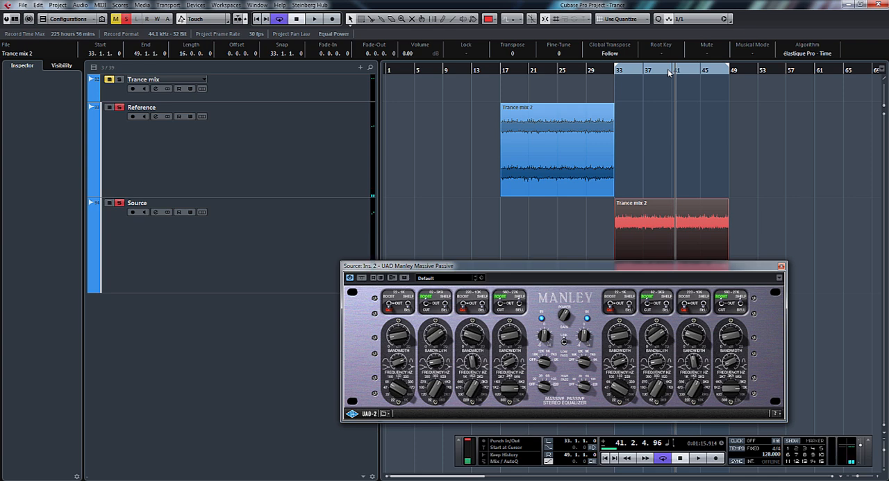
pyautogui.click(781, 265)
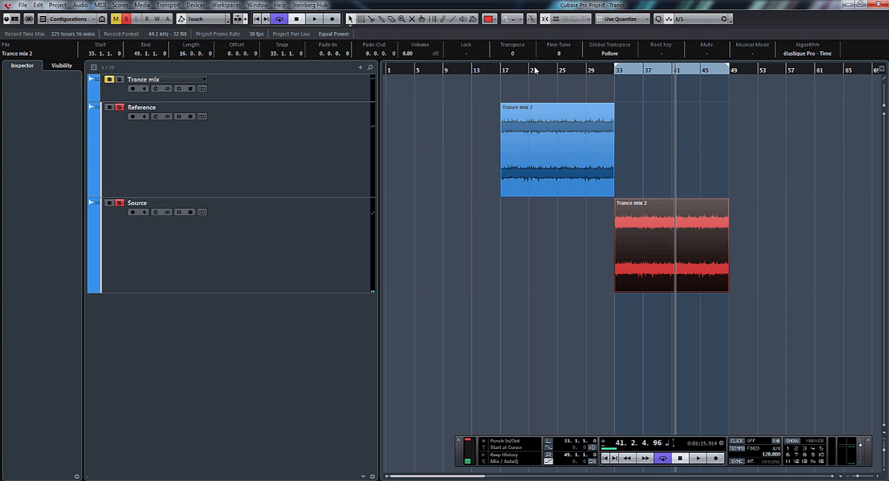
# - Select the Reference track's event and place the playback cursor at bar 36 over the Source event
pyautogui.click(591, 129)
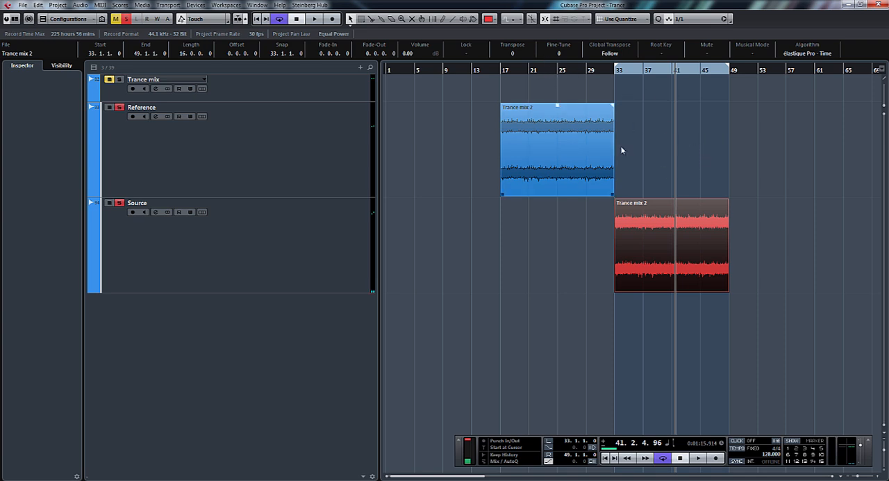
pyautogui.click(545, 137)
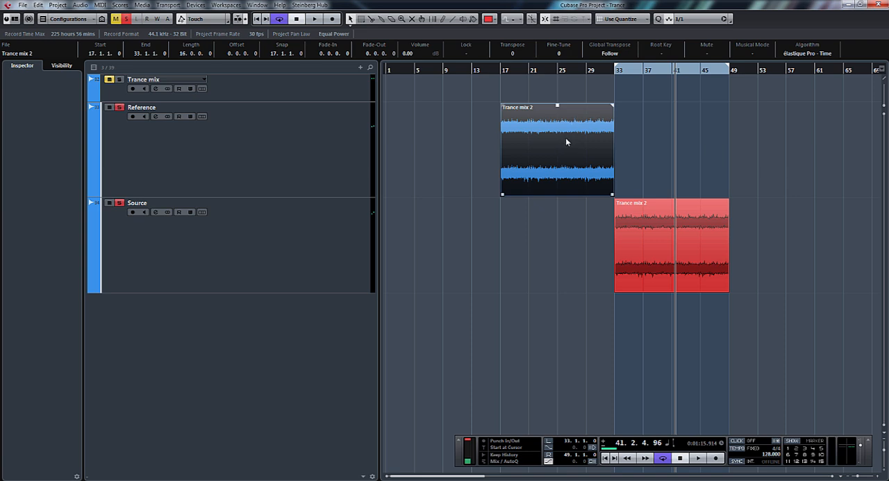
pyautogui.click(666, 183)
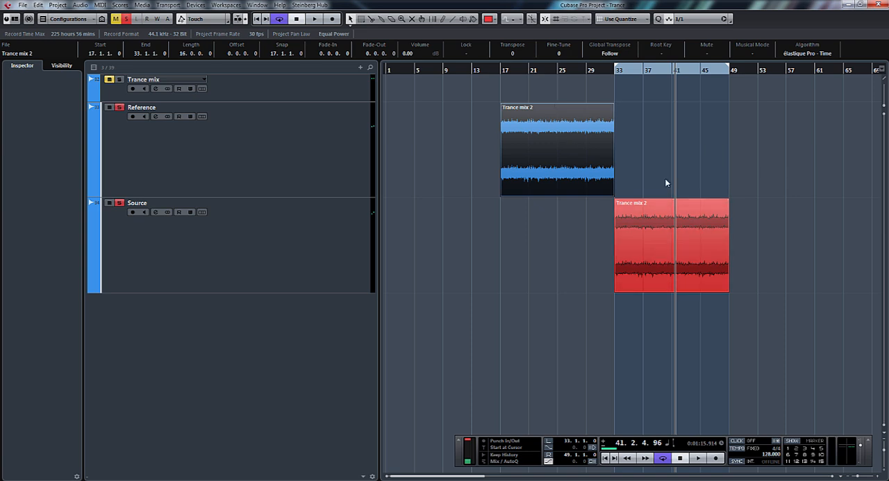
pyautogui.click(638, 71)
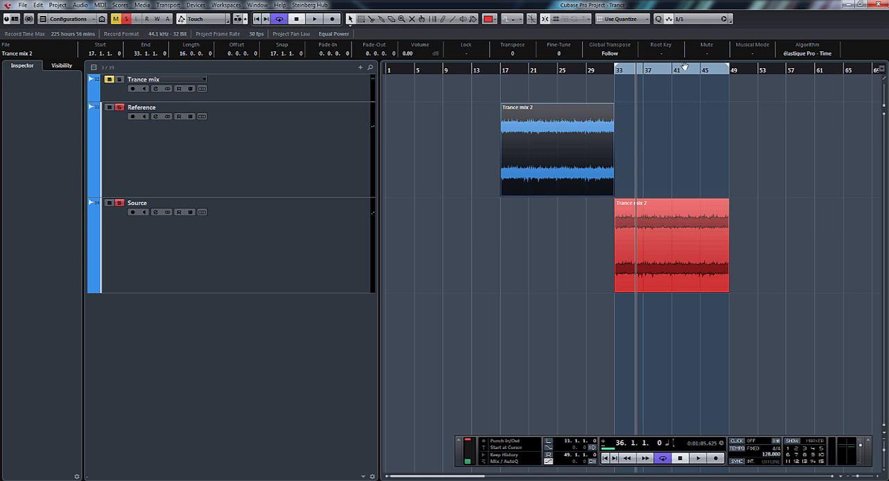
# - Reopen the MixConsole, open the MASTER channel's Invisible Limiter, set its Input Gain to 0.00 dB, and take it out of bypass
pyautogui.press('F2')
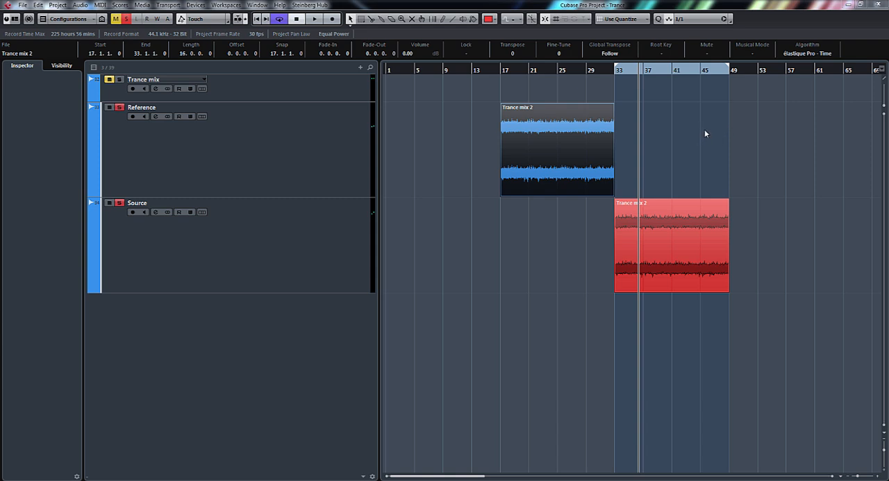
pyautogui.press('F2')
pyautogui.press('F3')
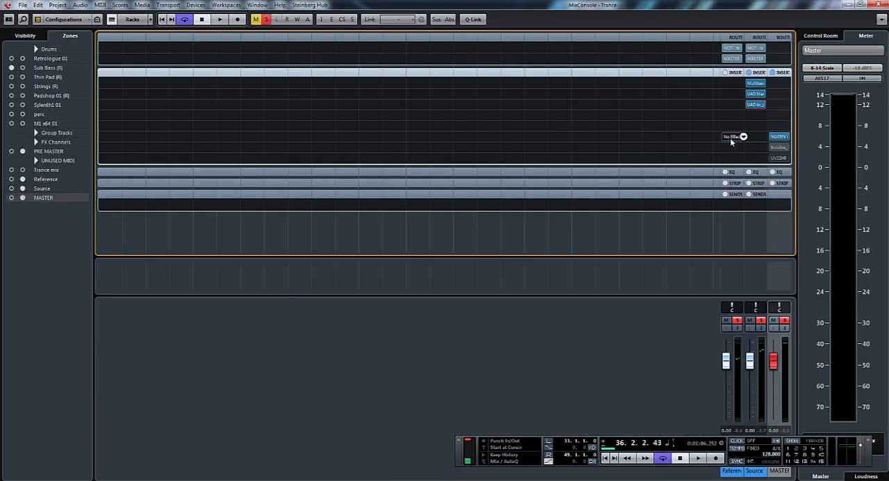
pyautogui.click(778, 148)
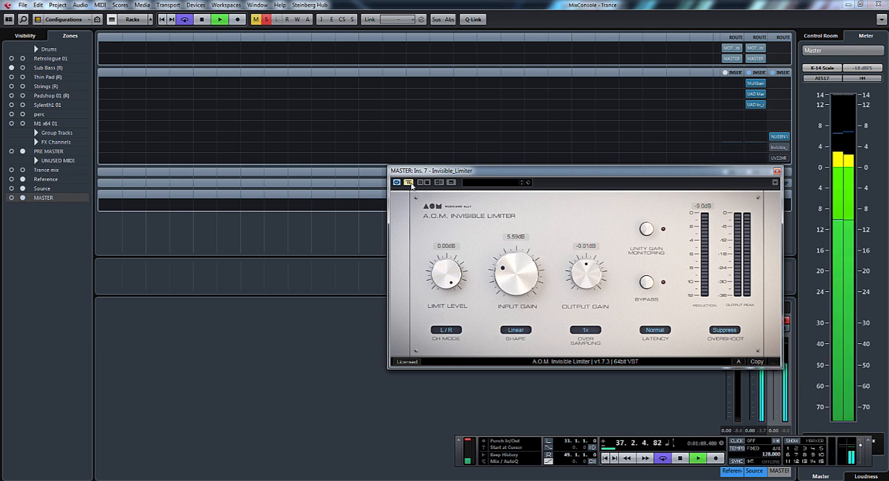
pyautogui.doubleClick(509, 291)
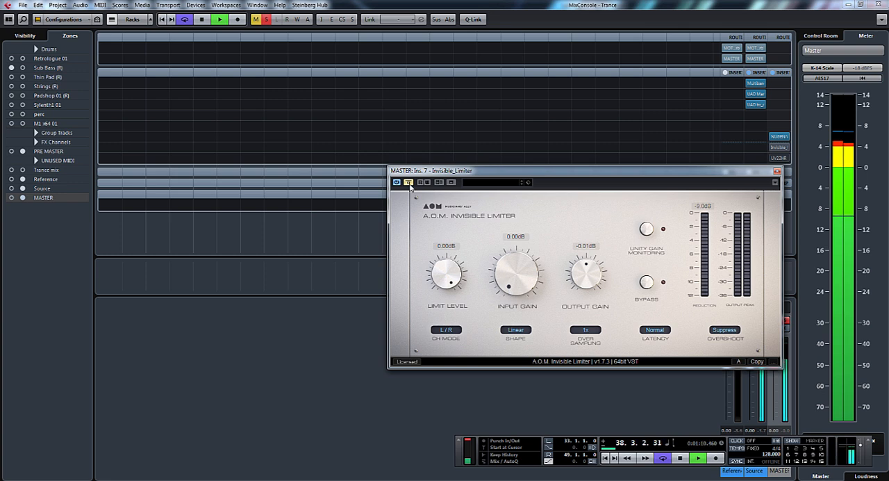
pyautogui.press('space')
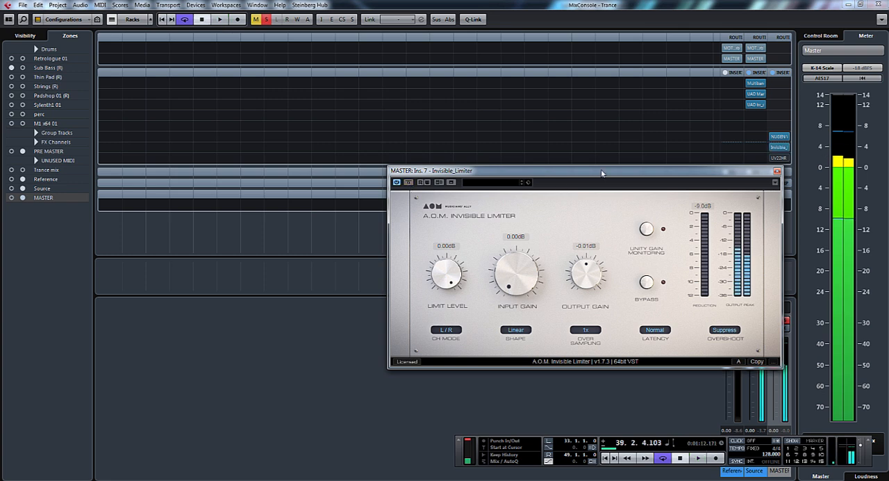
# - Set the Invisible Limiter's Output Gain to -0.05 dB and resume playback
pyautogui.moveTo(602, 173); pyautogui.dragTo(565, 171)
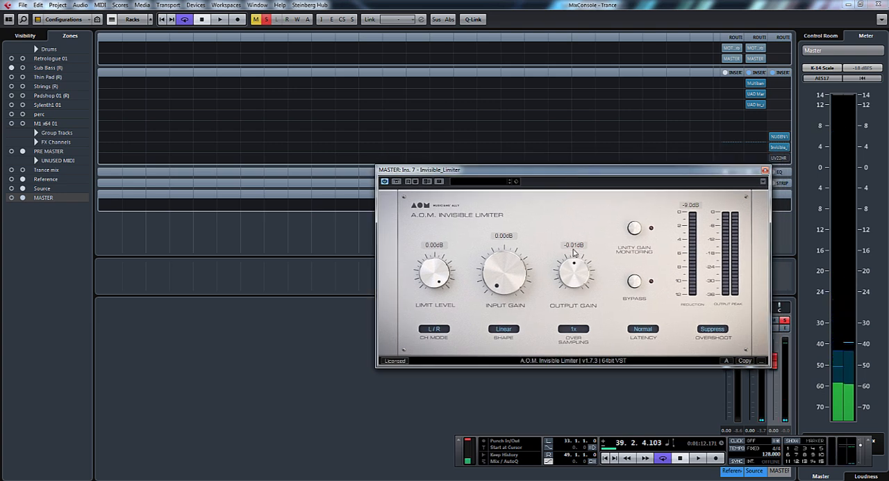
pyautogui.moveTo(574, 262); pyautogui.dragTo(594, 219)
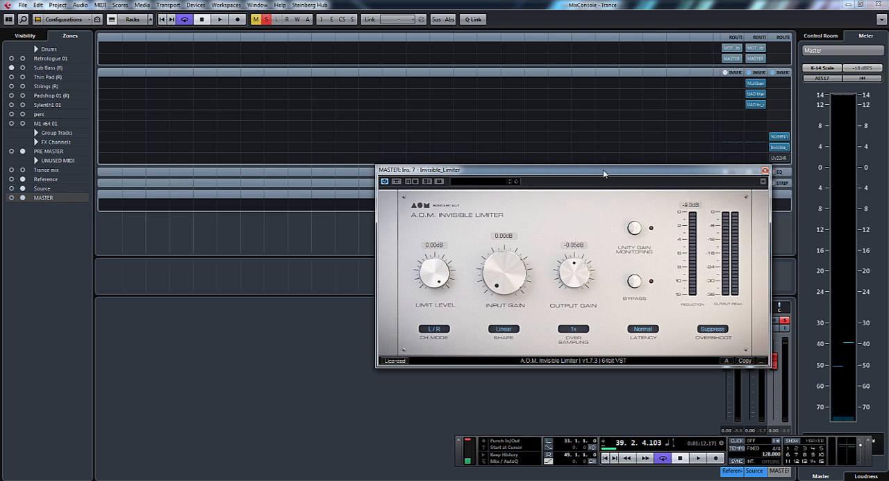
pyautogui.moveTo(603, 174); pyautogui.dragTo(563, 151)
pyautogui.press('space')
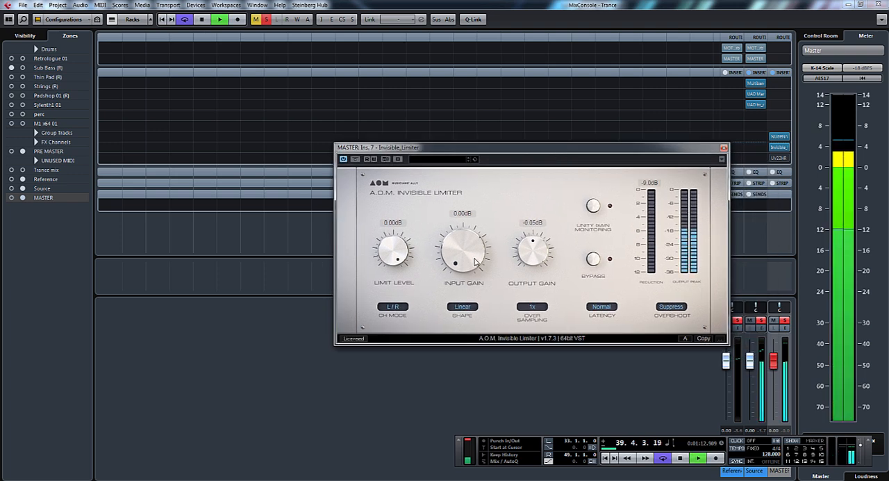
pyautogui.press('space')
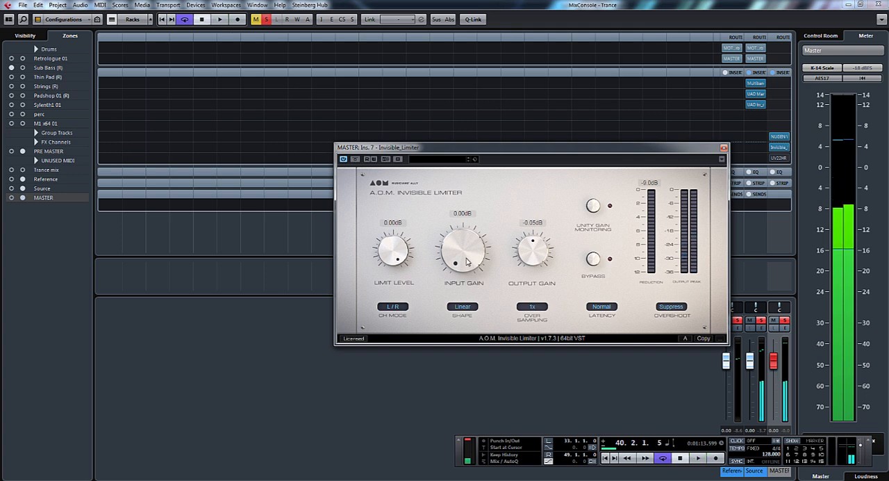
pyautogui.press('space')
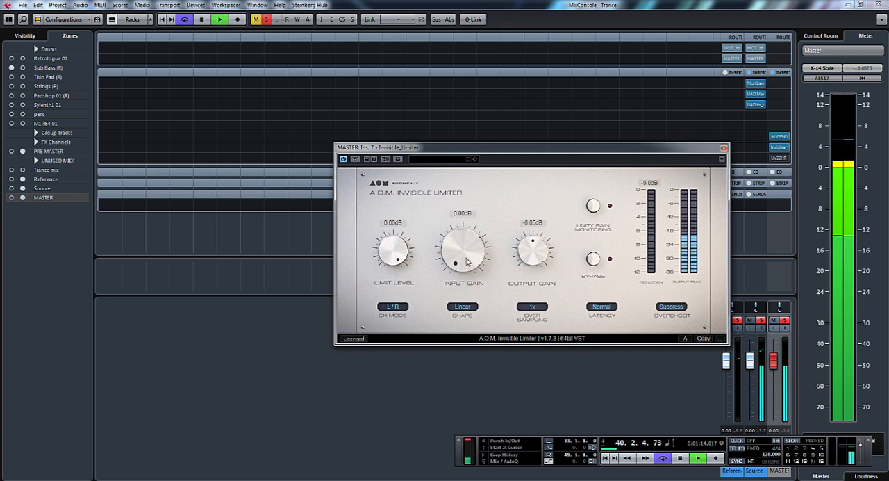
# - Raise the Invisible Limiter's Input Gain to 8.22 dB and lower its Limit Level to -7.03 dB during playback
pyautogui.moveTo(466, 261); pyautogui.dragTo(469, 190)
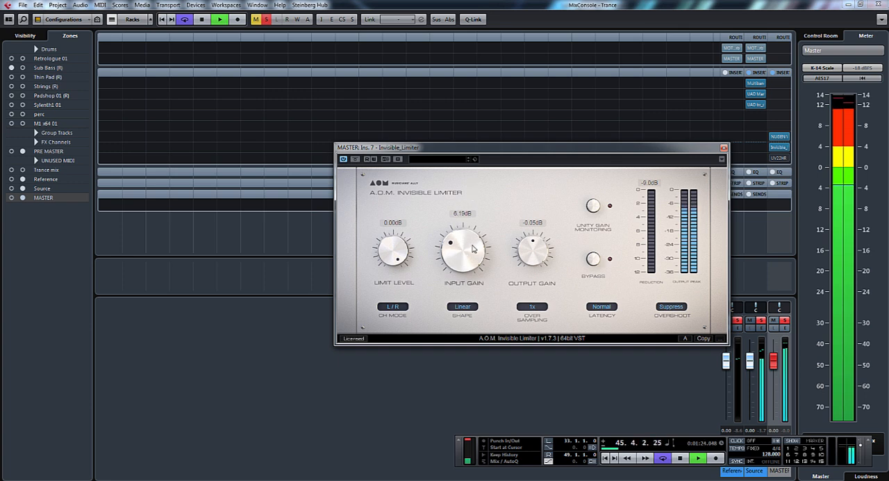
pyautogui.moveTo(473, 245); pyautogui.dragTo(475, 232)
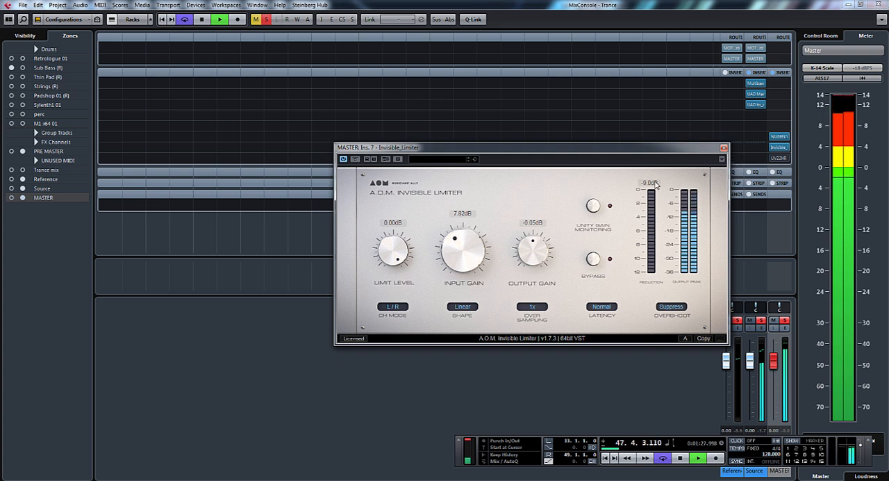
pyautogui.moveTo(462, 258); pyautogui.dragTo(464, 255)
pyautogui.moveTo(405, 256); pyautogui.dragTo(402, 273)
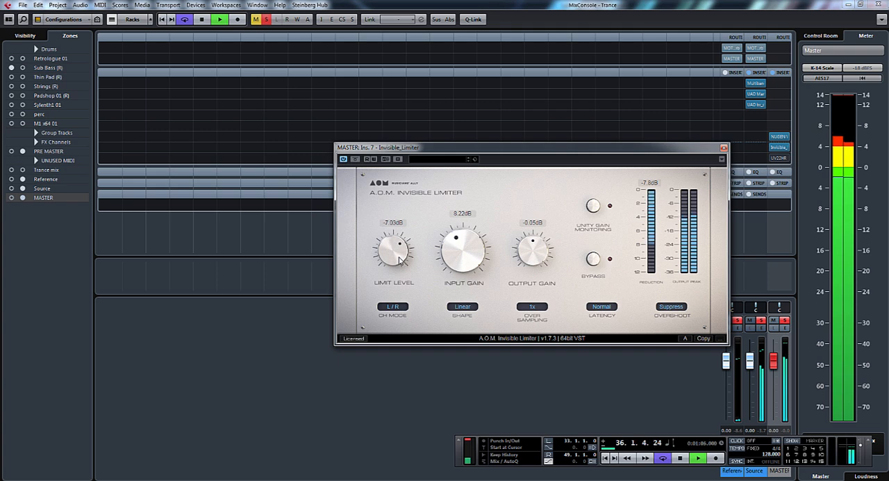
# - Set the Invisible Limiter's Input Gain to 4.07 dB and its Limit Level to -0.24 dB
pyautogui.moveTo(455, 264); pyautogui.dragTo(487, 290)
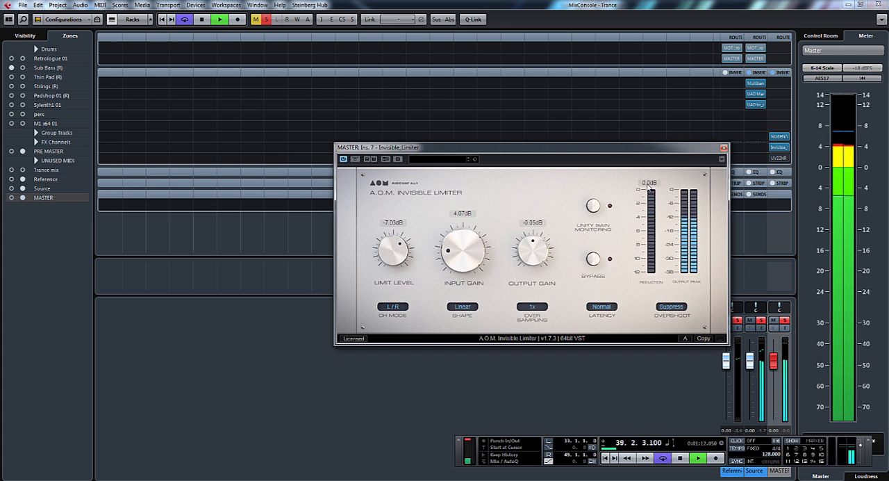
pyautogui.moveTo(393, 254); pyautogui.dragTo(415, 169)
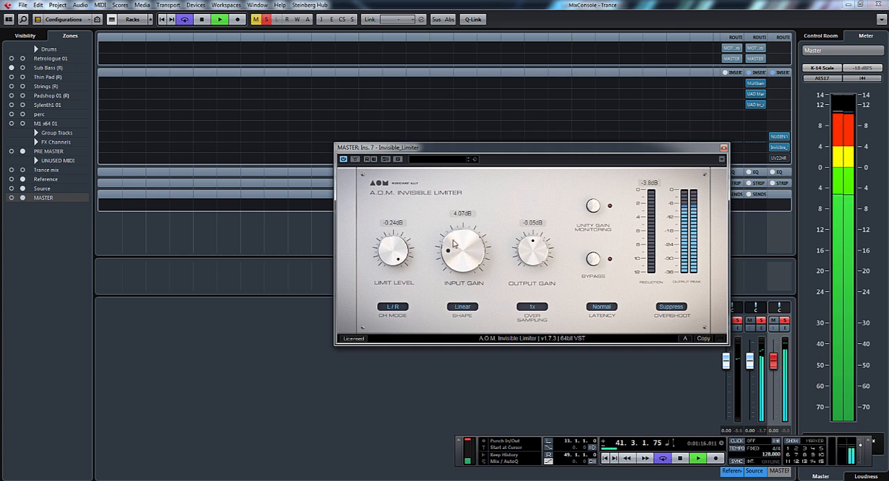
# - Raise the Invisible Limiter's Input Gain to 9.42 dB, reset its reduction peak reading, and stop playback
pyautogui.moveTo(456, 244); pyautogui.dragTo(474, 190)
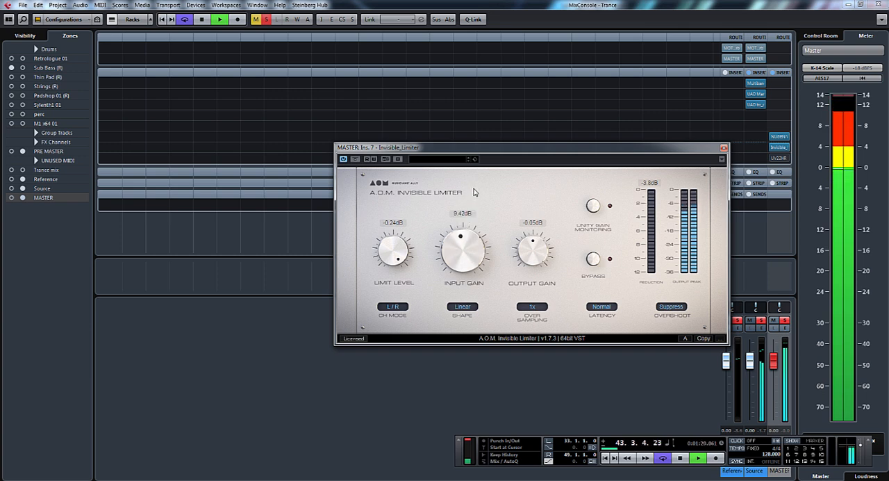
pyautogui.click(652, 182)
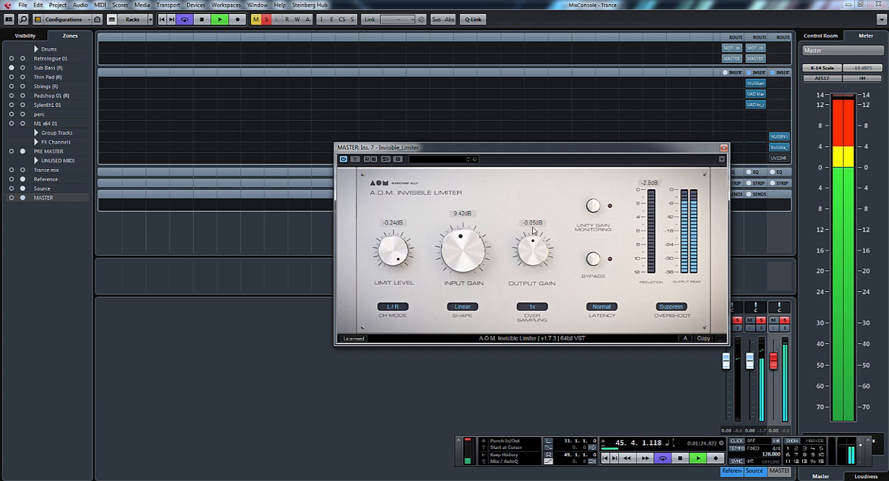
pyautogui.press('space')
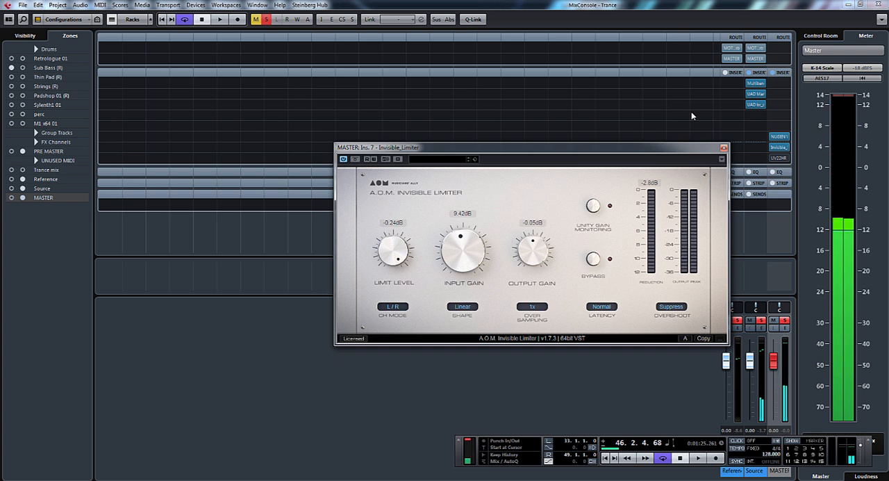
# - Open the Source channel's Massive Passive beside the limiter and fine-tune the gain of its left-channel fourth and third bands during playback
pyautogui.moveTo(684, 148); pyautogui.dragTo(524, 182)
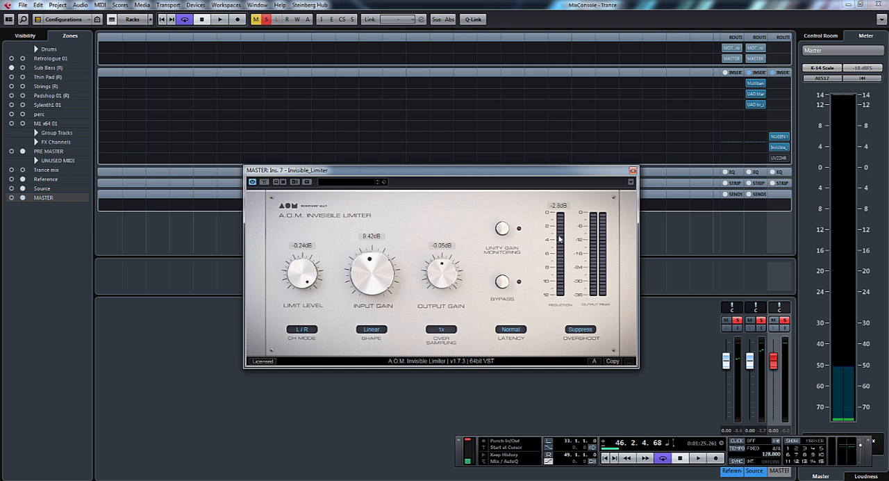
pyautogui.moveTo(577, 173); pyautogui.dragTo(574, 183)
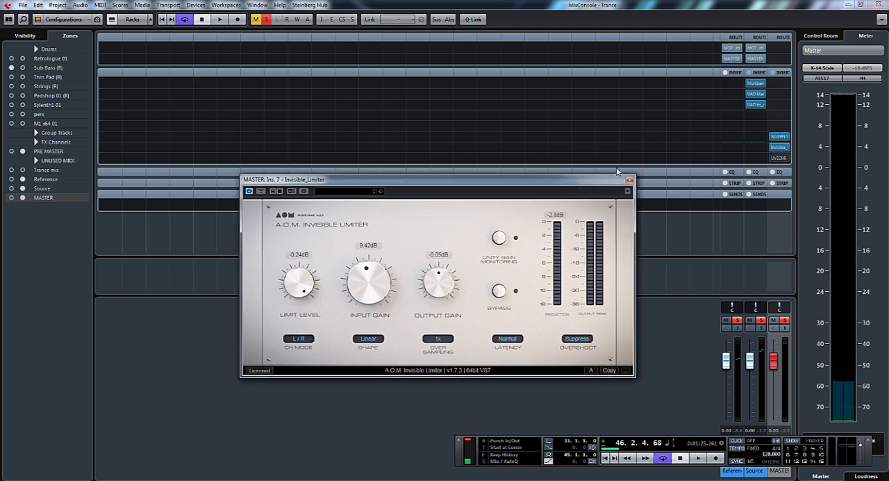
pyautogui.click(755, 94)
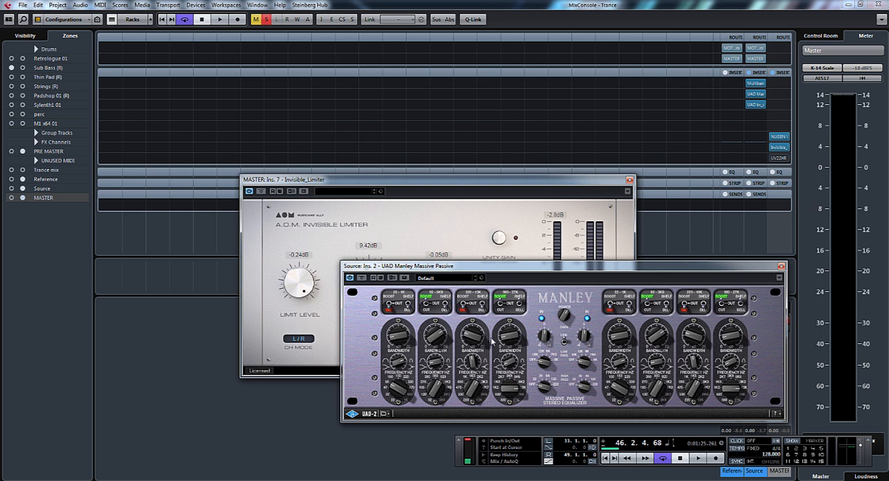
pyautogui.press('space')
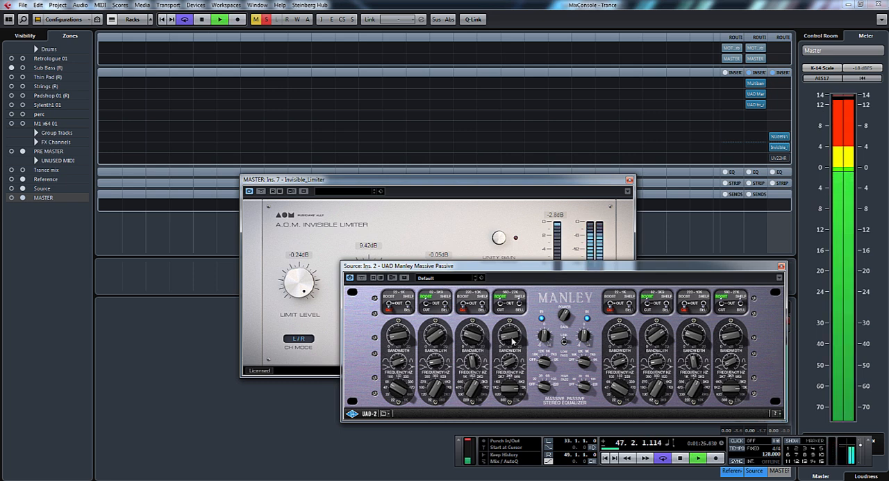
pyautogui.moveTo(509, 340); pyautogui.dragTo(510, 343)
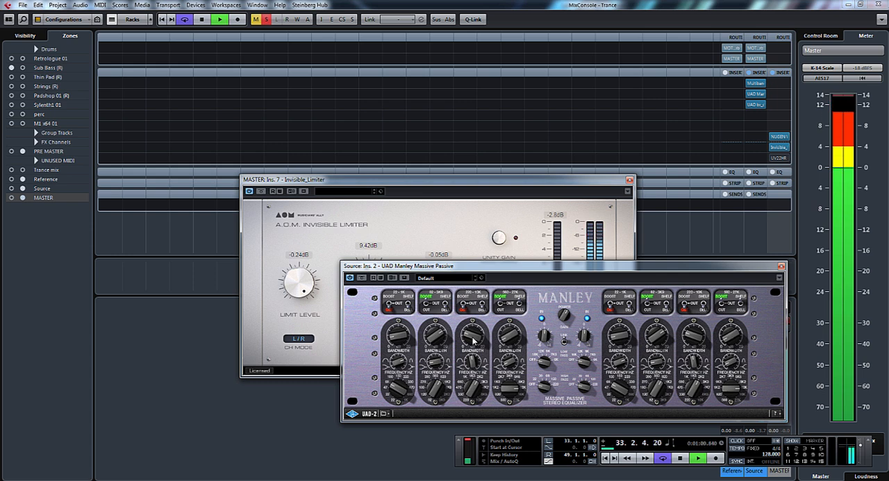
pyautogui.moveTo(473, 340)
pyautogui.mouseDown()
pyautogui.moveTo(478, 317)
pyautogui.moveTo(483, 364)
pyautogui.moveTo(479, 338)
pyautogui.mouseUp()
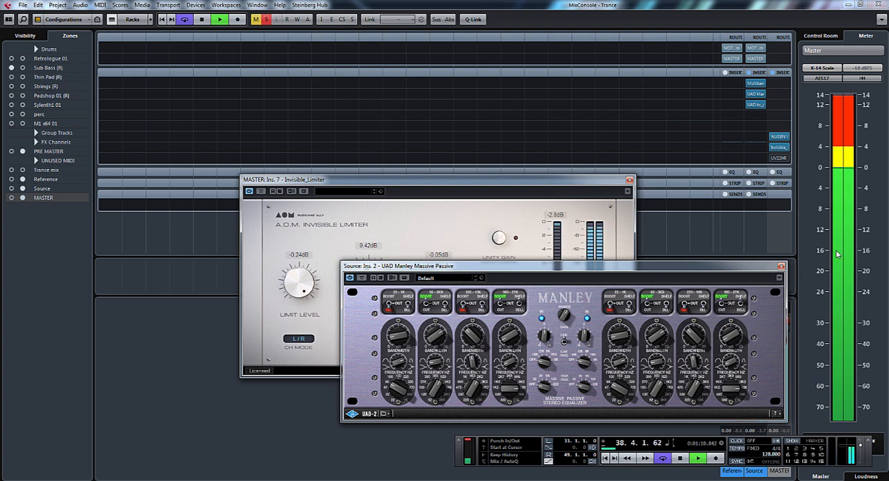
# - In the Source channel's bx_digital V2, set the Stereo-Section LMF band to -1.3 dB at 1.98 kHz with a Q of 0.9
pyautogui.click(761, 105)
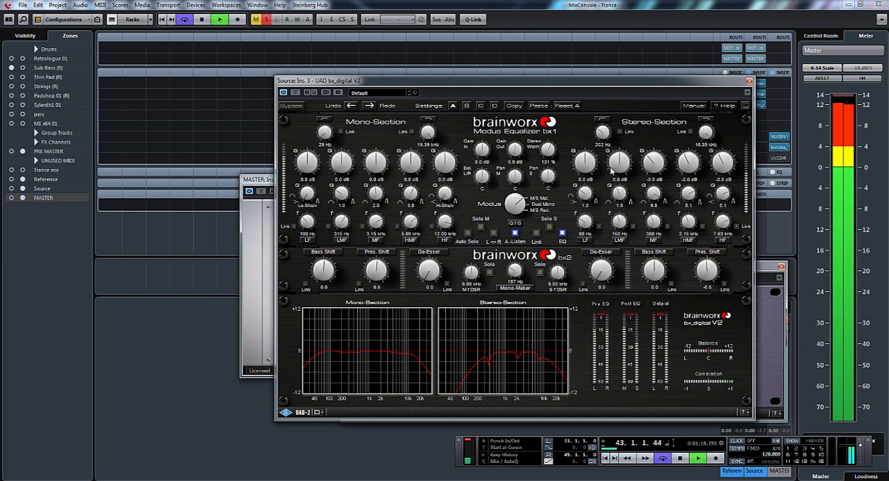
pyautogui.scroll(-2, 627, 168)
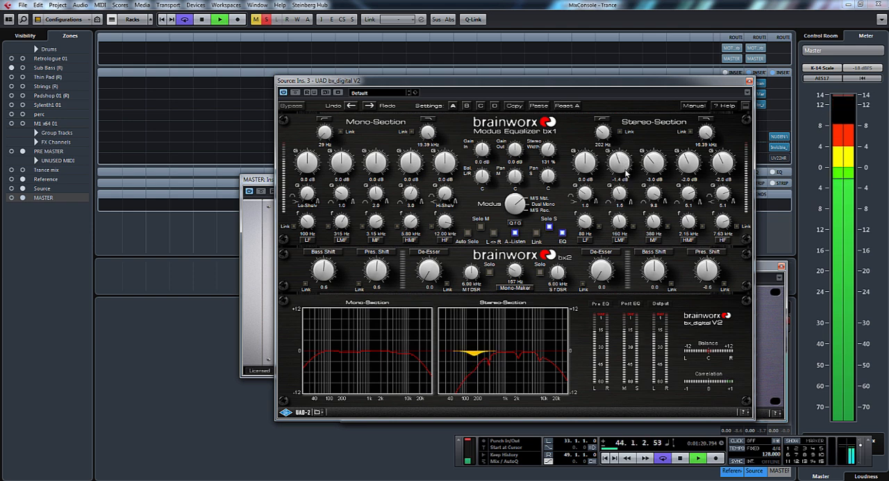
pyautogui.moveTo(624, 198); pyautogui.dragTo(621, 172)
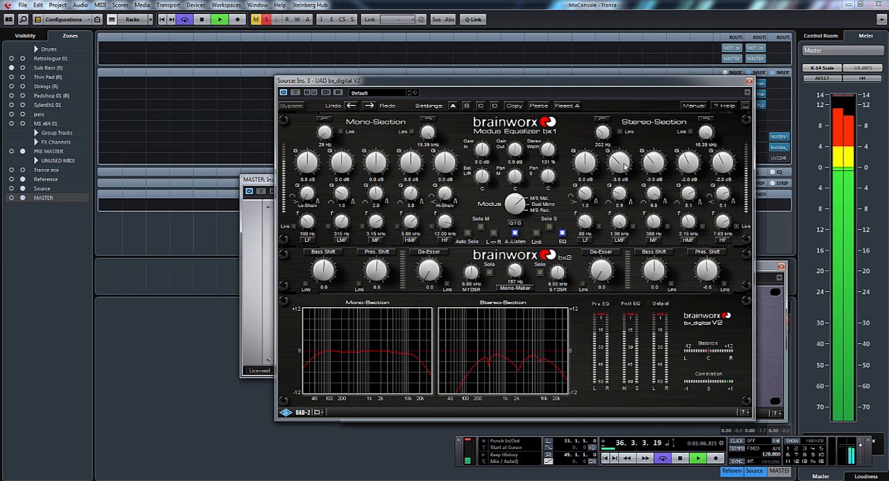
pyautogui.moveTo(624, 161); pyautogui.dragTo(625, 162)
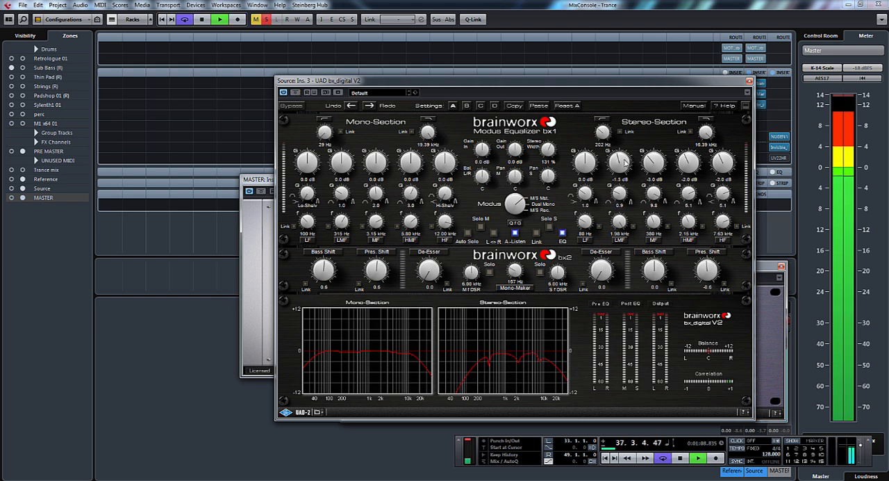
# - Close the bx_digital V2, Massive Passive and Invisible Limiter windows
pyautogui.click(748, 81)
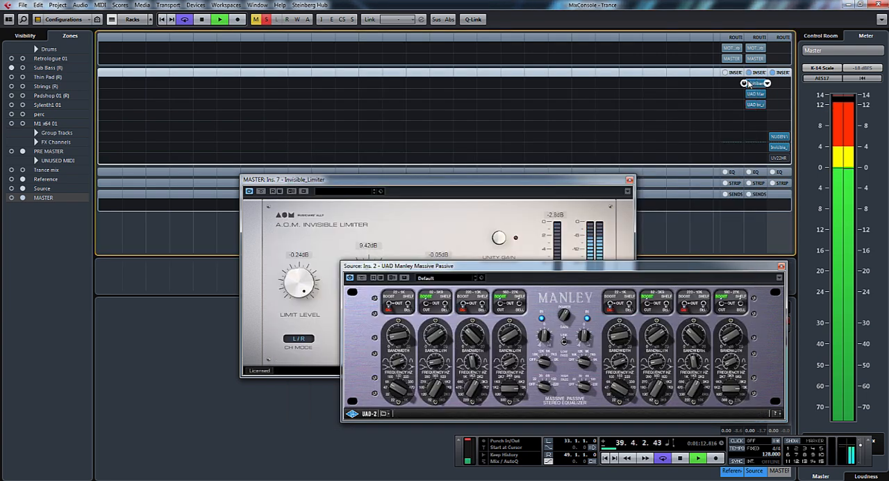
pyautogui.click(781, 266)
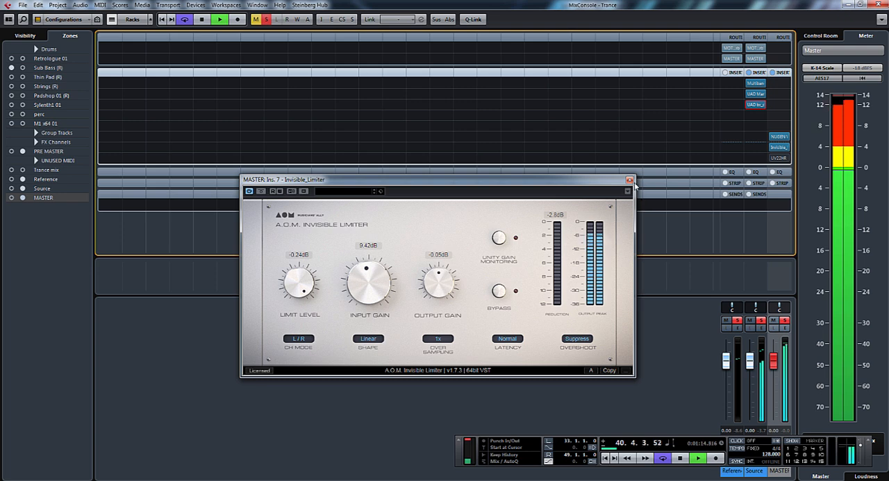
pyautogui.click(630, 180)
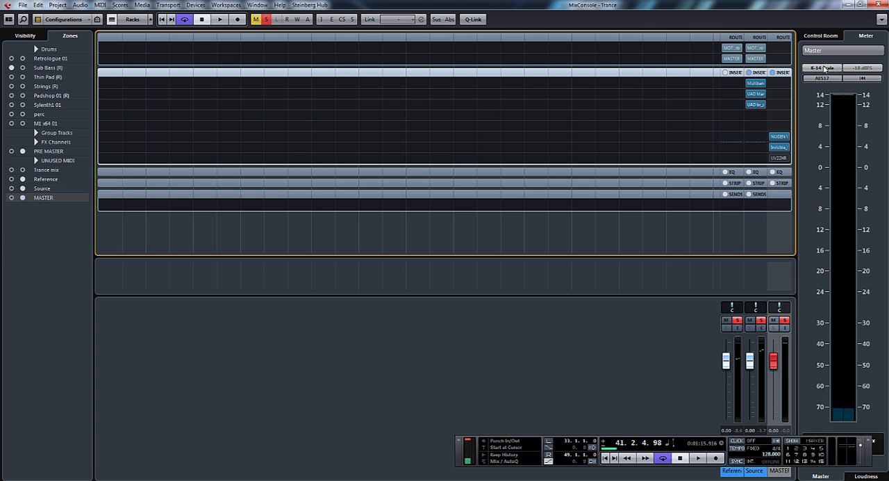
# - Switch the Master meter to Digital Scale and play the mix briefly to check its level
pyautogui.click(824, 68)
pyautogui.click(841, 78)
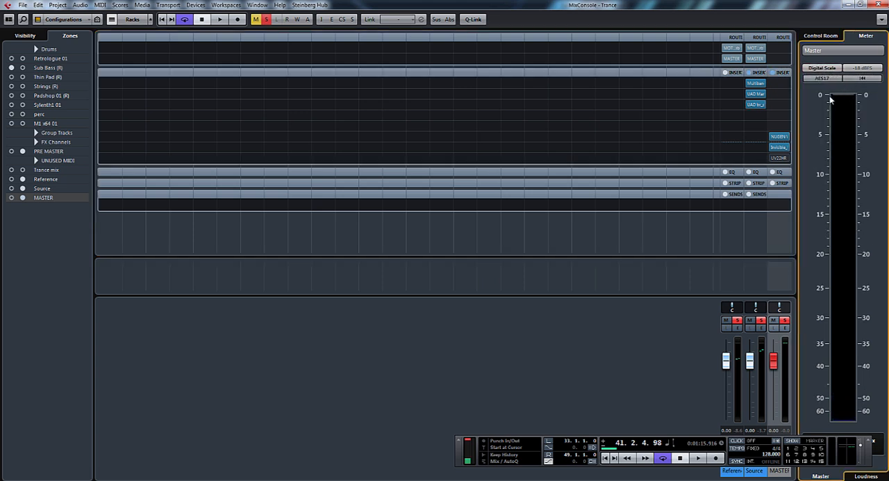
pyautogui.click(821, 67)
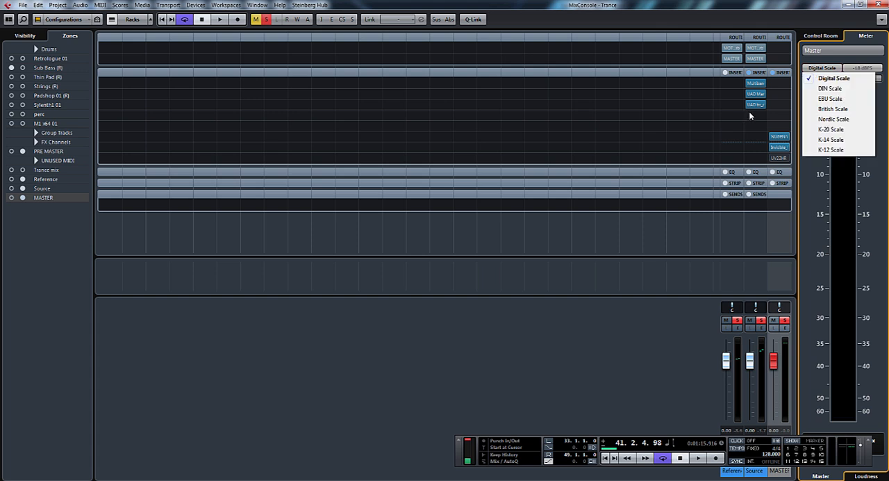
pyautogui.click(715, 129)
pyautogui.click(698, 458)
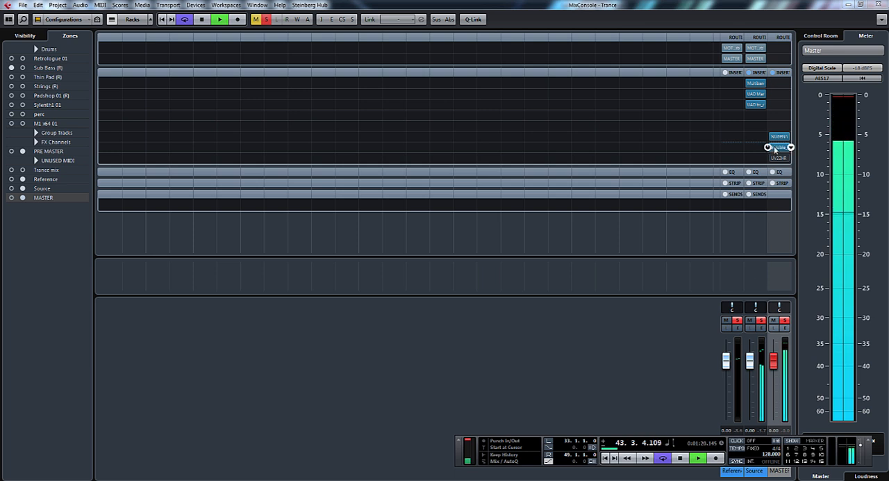
pyautogui.press('space')
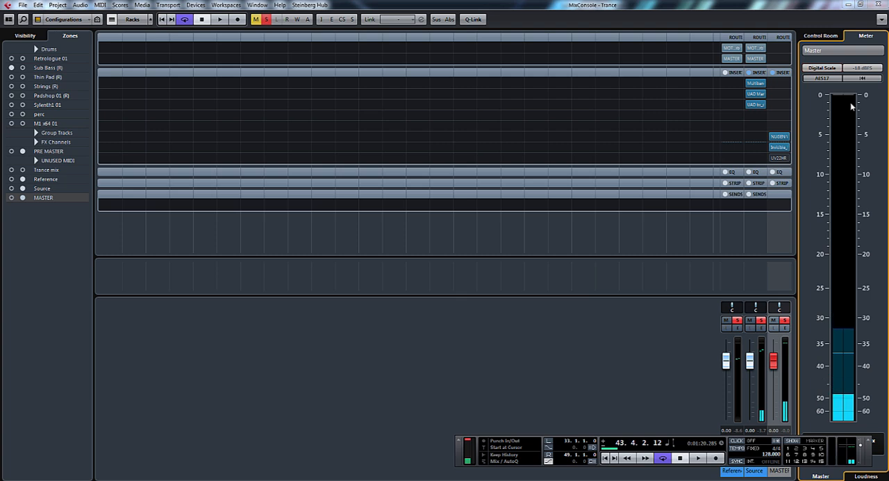
pyautogui.doubleClick(762, 8)
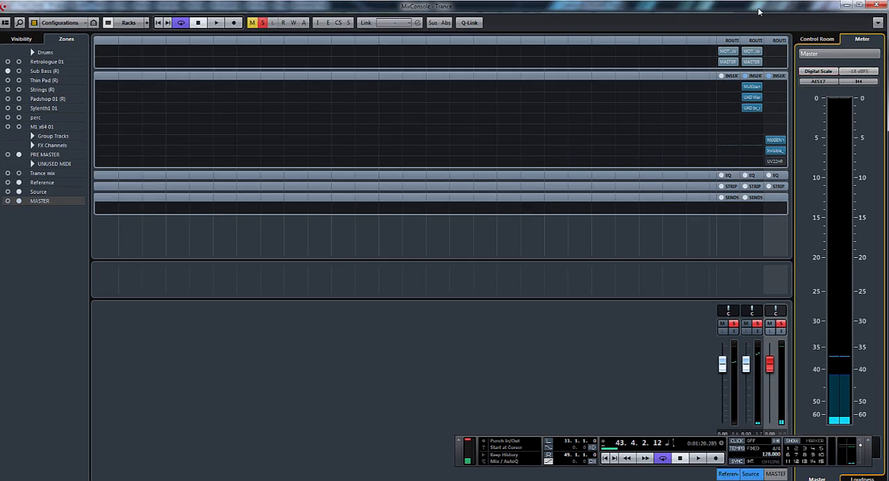
pyautogui.click(859, 18)
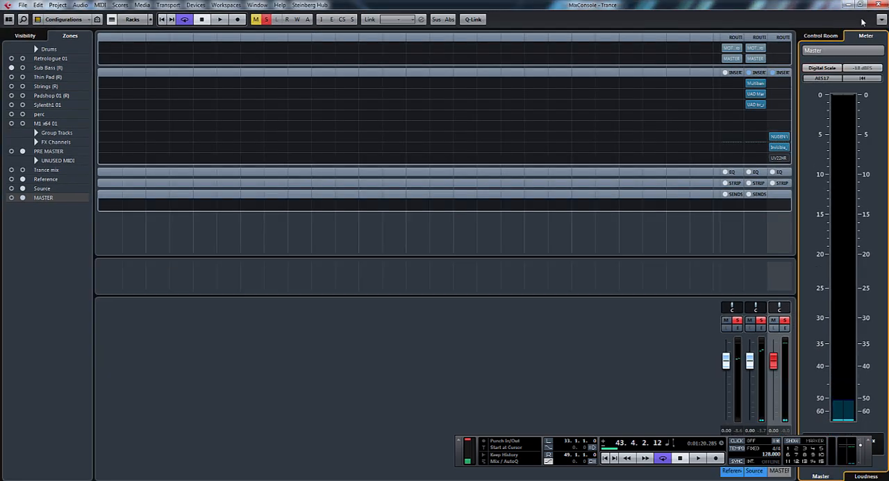